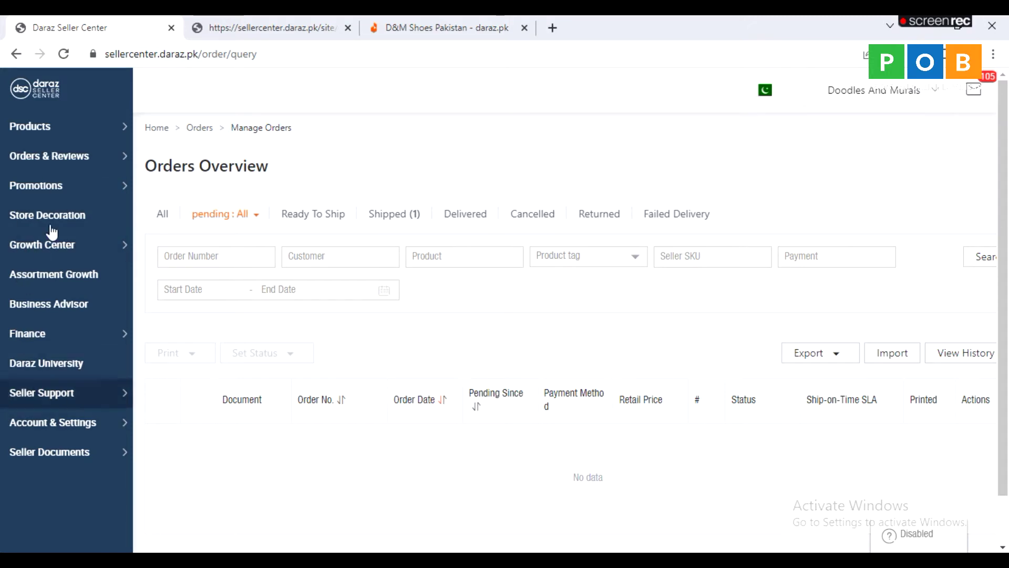
Open the seller center's home dashboard and dismiss the hub-closure notice and the live-event announcement.
{"action": "mouse_move", "coordinate": [50, 160]}
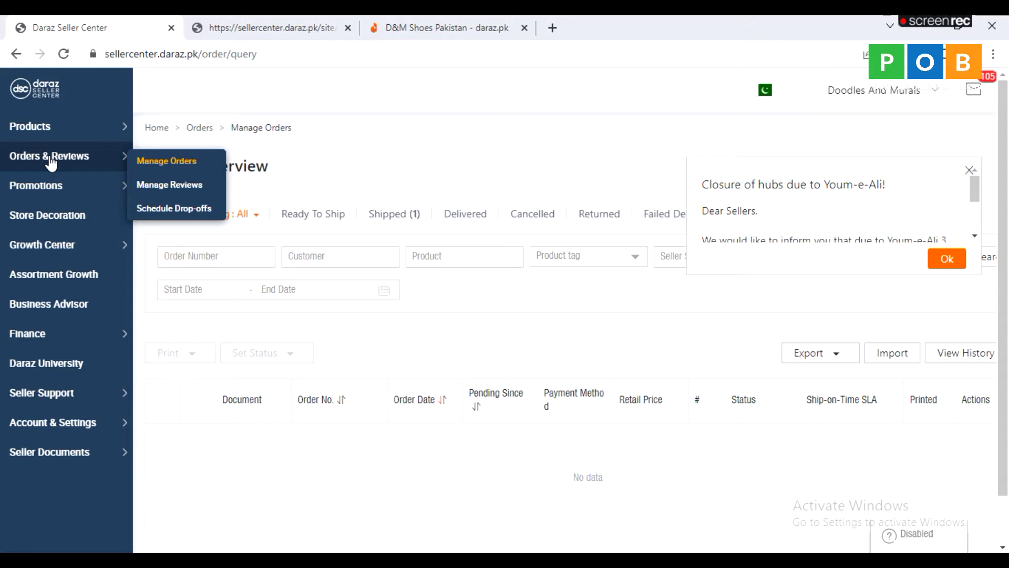
{"action": "mouse_move", "coordinate": [42, 194]}
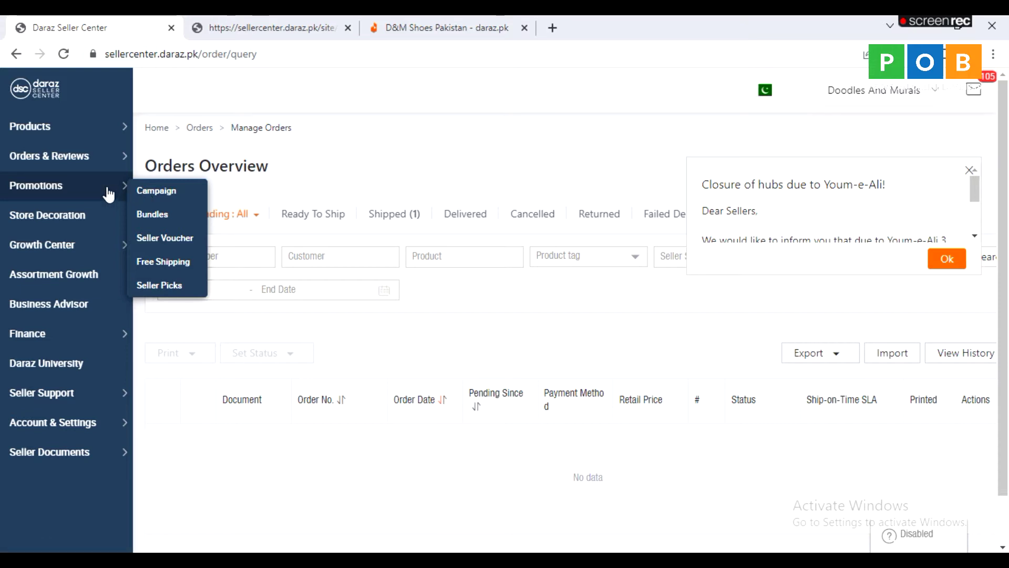
{"action": "left_click", "coordinate": [44, 94]}
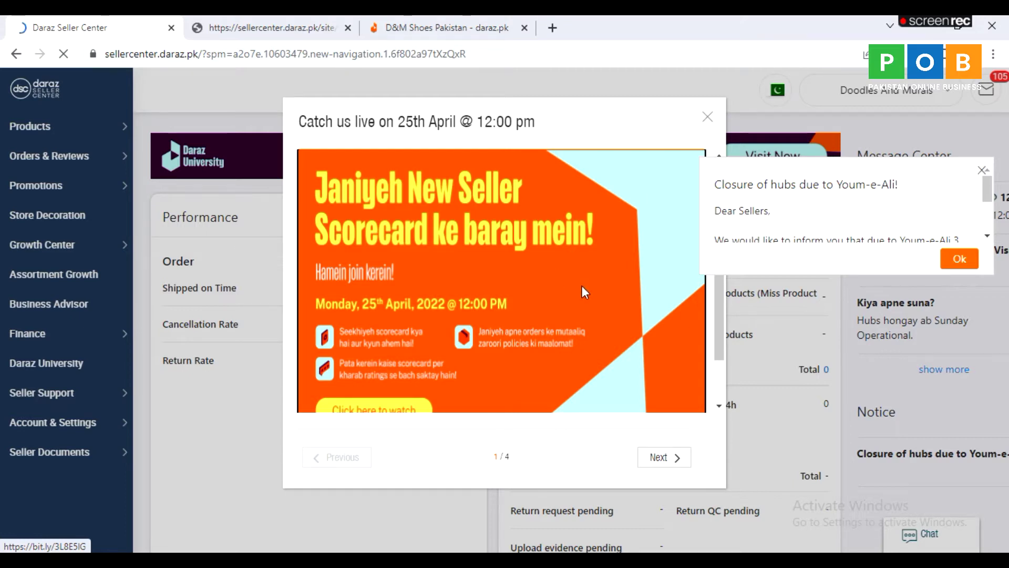
{"action": "left_click", "coordinate": [982, 169]}
{"action": "left_click", "coordinate": [708, 116]}
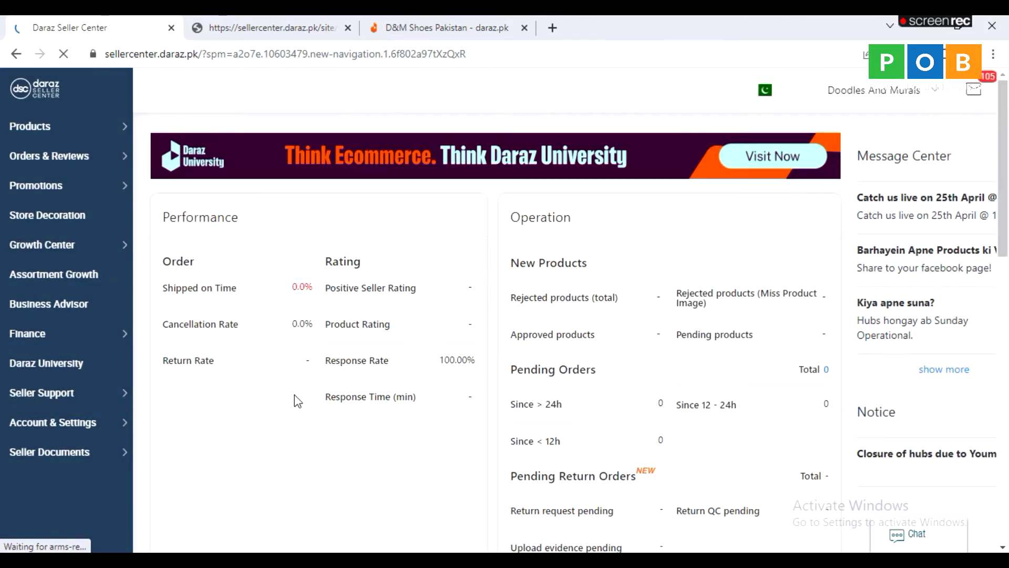
Open the "Weekly CP - Zero Healthcare (25th April - 1st May)" campaign from the dashboard and review its period and registration details.
{"action": "scroll", "coordinate": [297, 402], "scroll_direction": "down", "scroll_amount": 8}
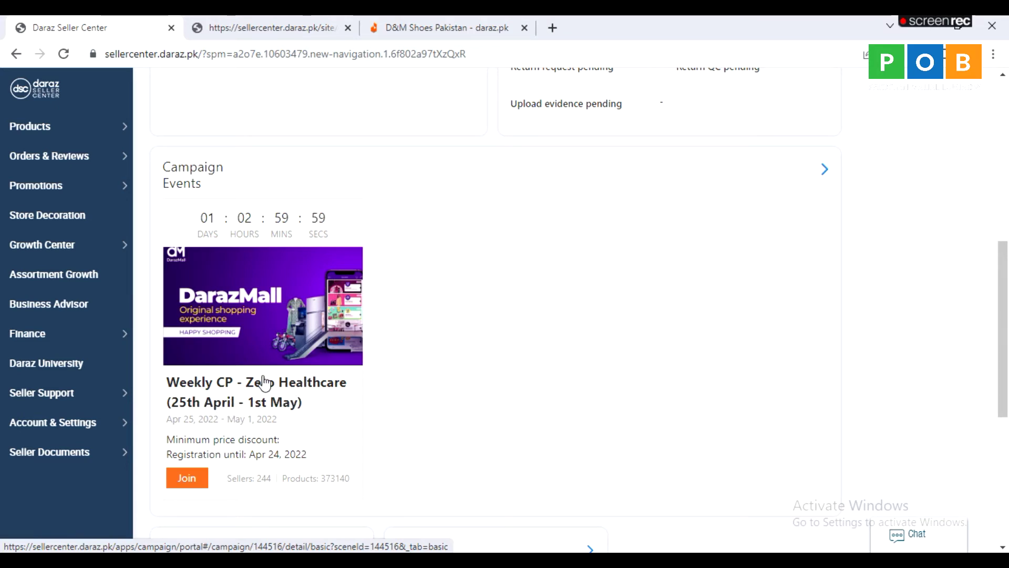
{"action": "left_click", "coordinate": [226, 402]}
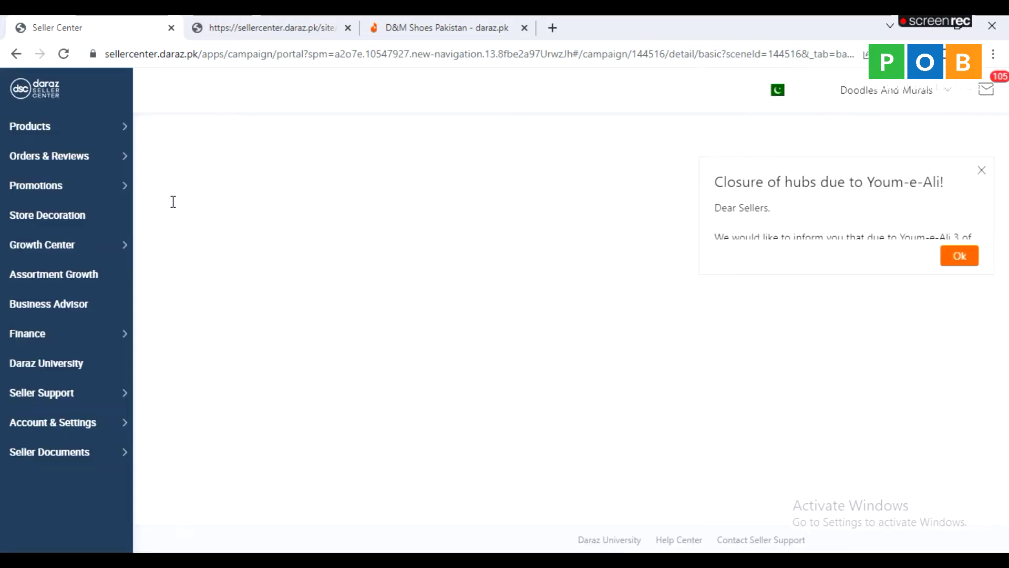
{"action": "mouse_move", "coordinate": [50, 188]}
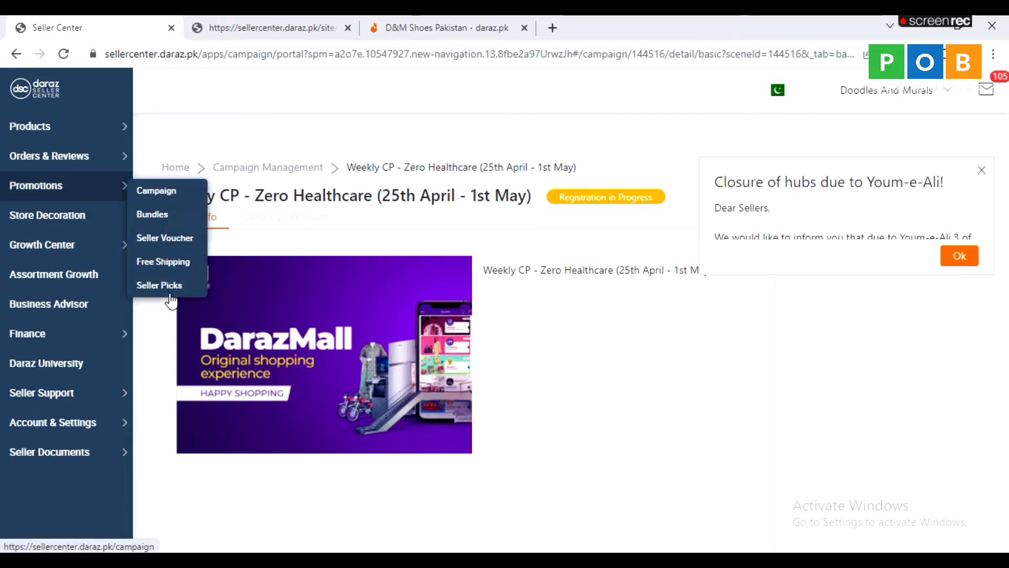
{"action": "scroll", "coordinate": [167, 347], "scroll_direction": "down", "scroll_amount": 2}
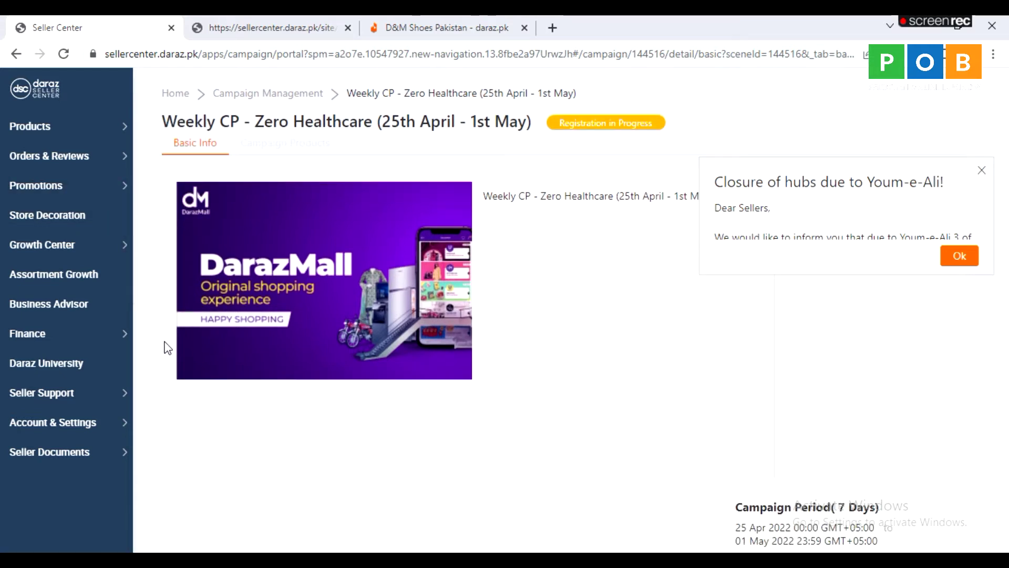
{"action": "scroll", "coordinate": [167, 347], "scroll_direction": "down", "scroll_amount": 3}
{"action": "scroll", "coordinate": [167, 347], "scroll_direction": "down", "scroll_amount": 3}
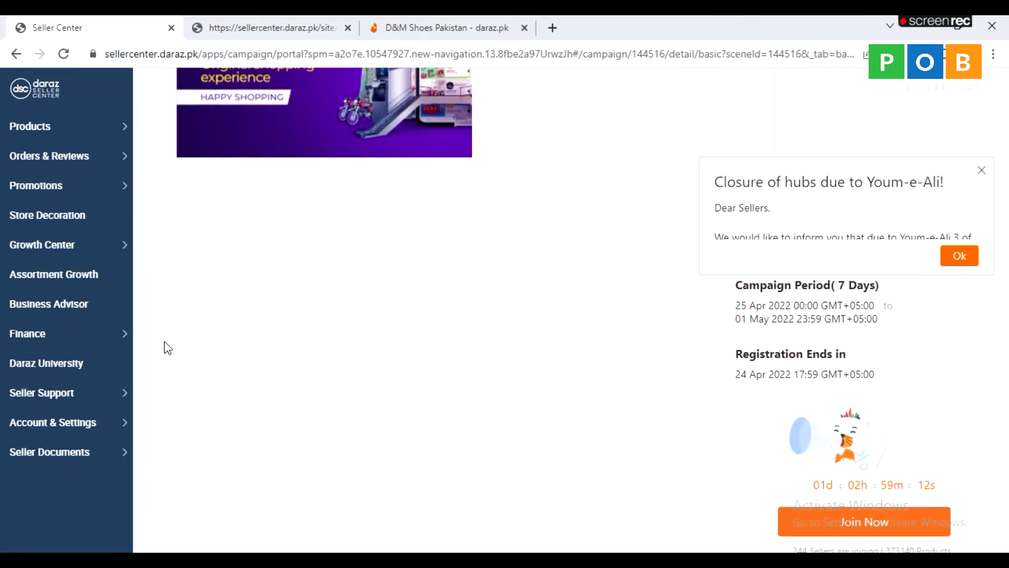
{"action": "scroll", "coordinate": [167, 347], "scroll_direction": "up", "scroll_amount": 5}
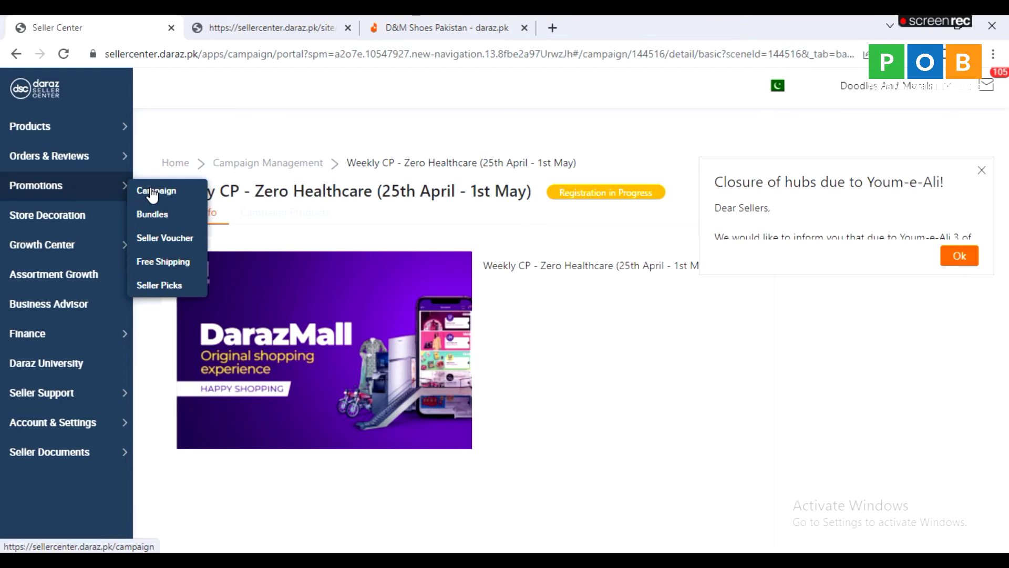
Open the Campaign Management page and dismiss the hub-closure notice.
{"action": "left_click", "coordinate": [152, 193]}
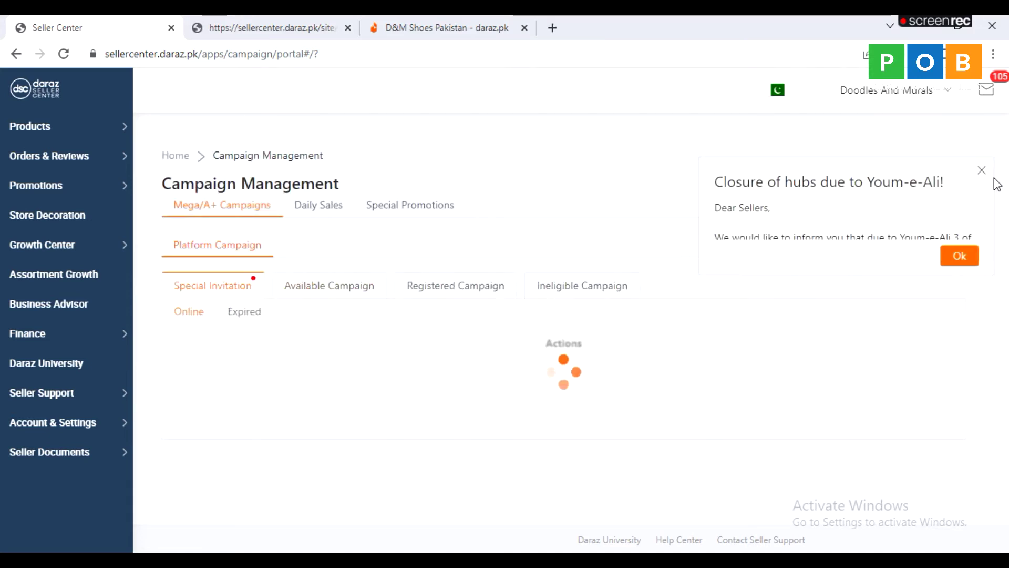
{"action": "left_click", "coordinate": [986, 174]}
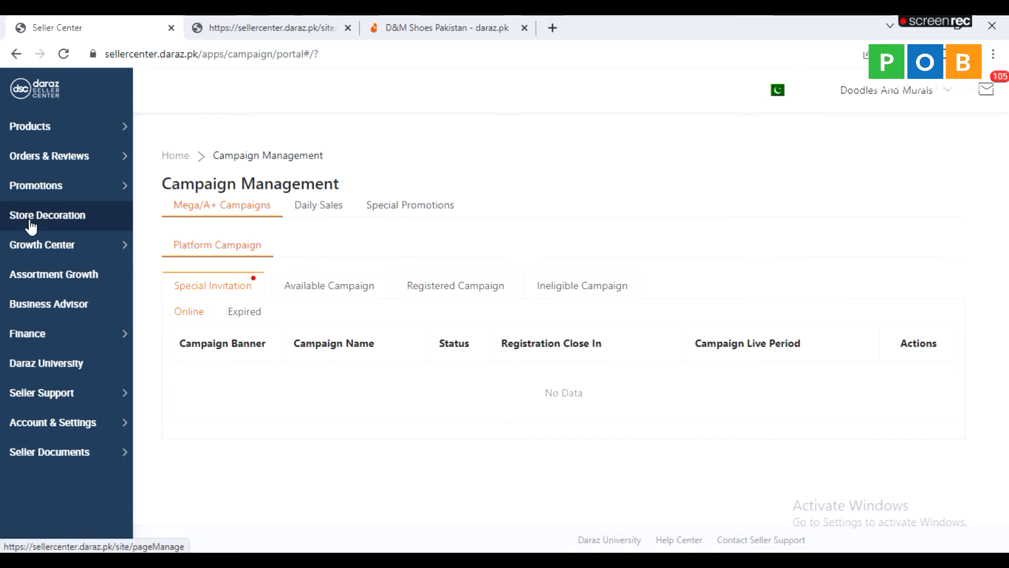
Open Store Decoration, and examine the banners and product listings on the D&M Shoes storefront homepage in its own browser tab.
{"action": "left_click", "coordinate": [57, 221]}
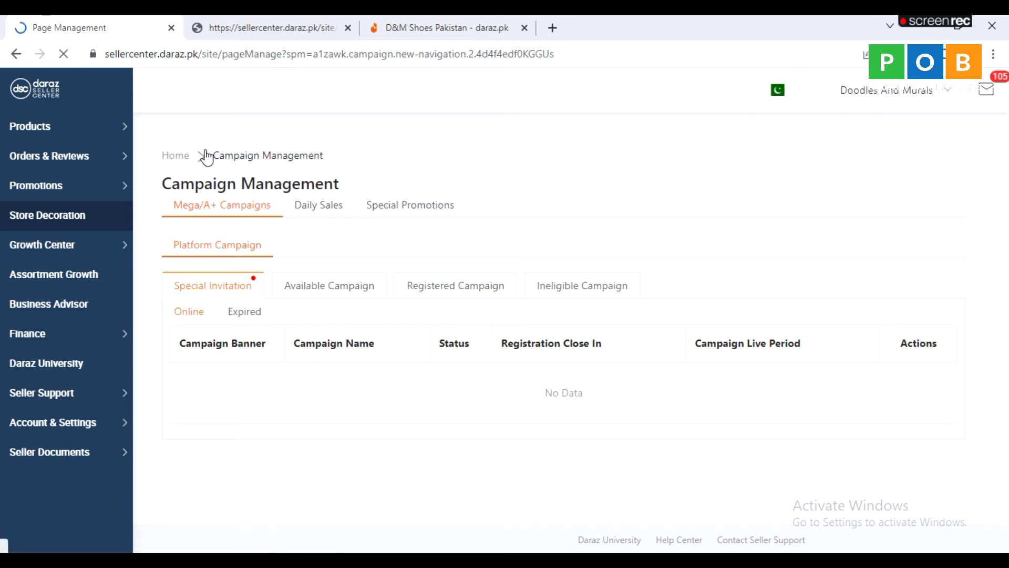
{"action": "left_click", "coordinate": [415, 23]}
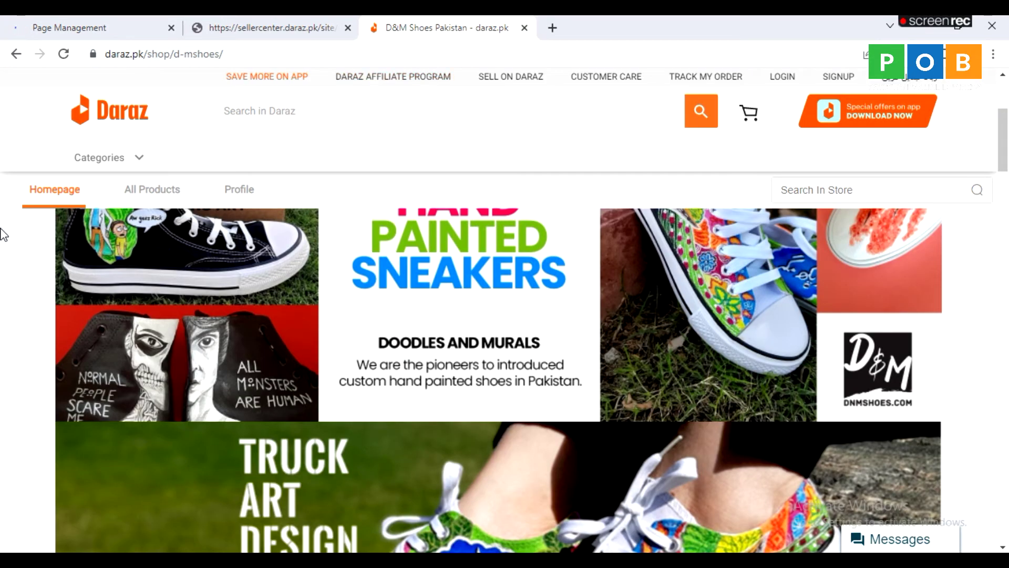
{"action": "scroll", "coordinate": [3, 234], "scroll_direction": "down", "scroll_amount": 3}
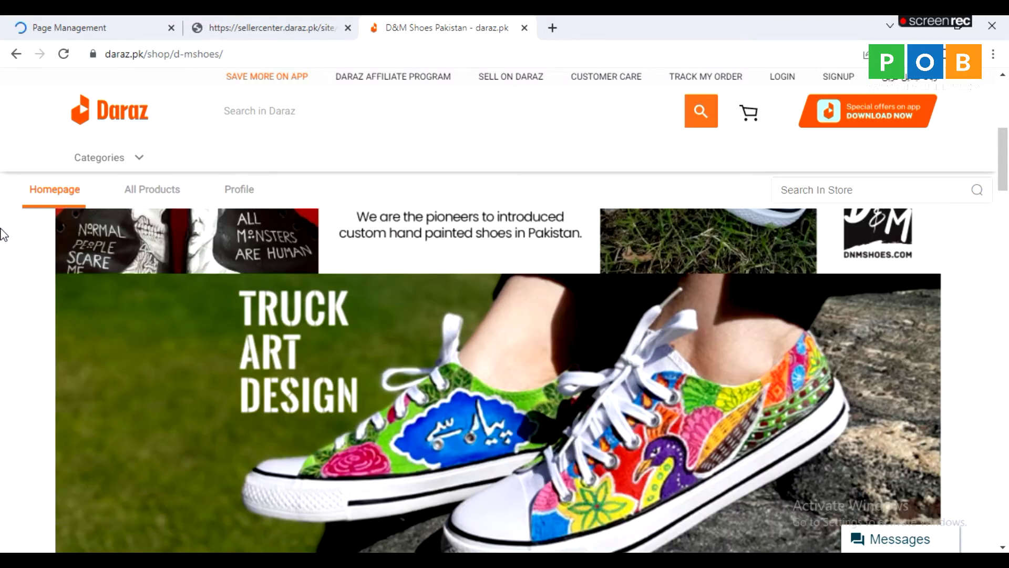
{"action": "scroll", "coordinate": [3, 226], "scroll_direction": "up", "scroll_amount": 8}
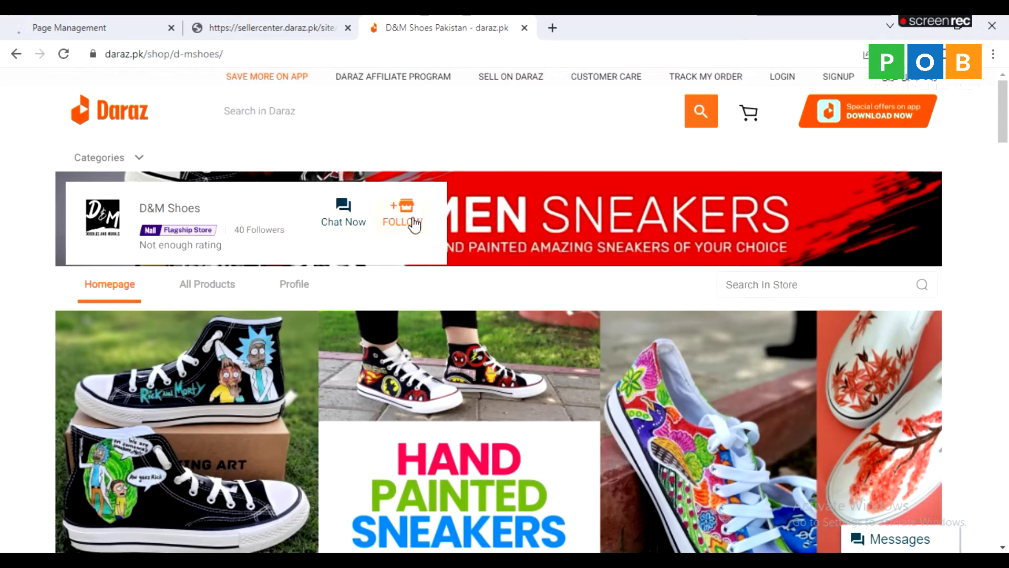
{"action": "scroll", "coordinate": [49, 282], "scroll_direction": "down", "scroll_amount": 3}
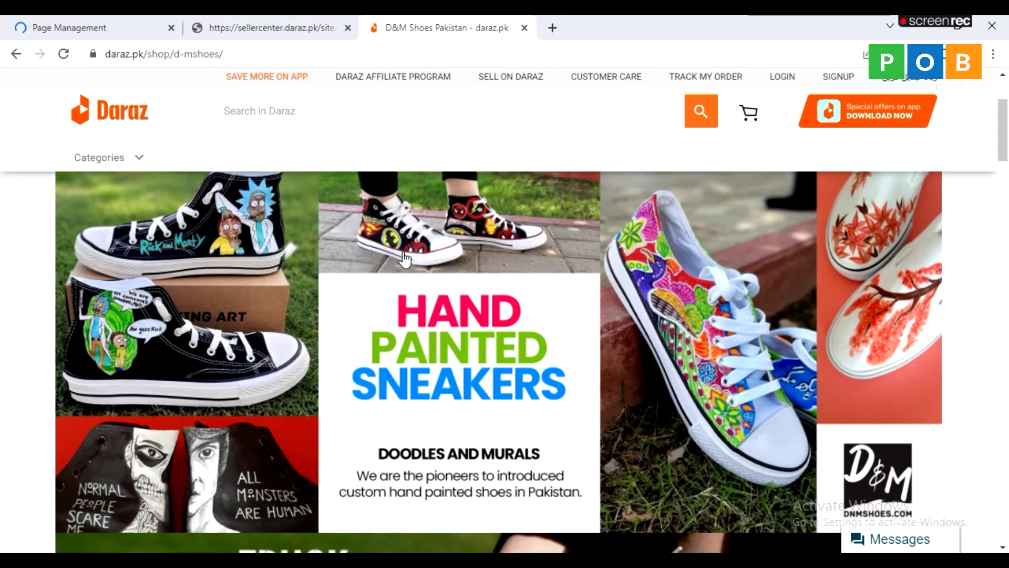
{"action": "scroll", "coordinate": [2, 345], "scroll_direction": "down", "scroll_amount": 6}
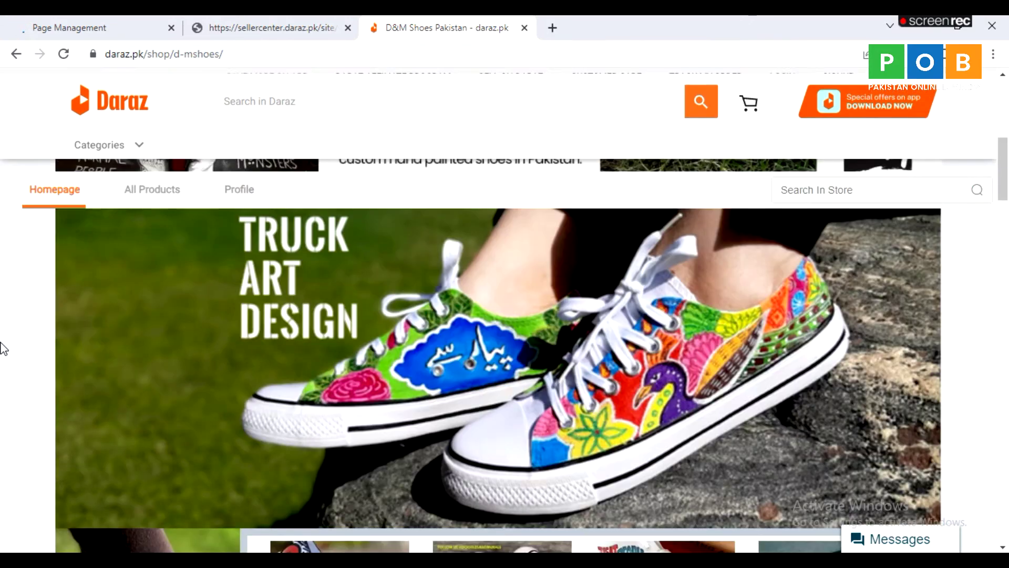
{"action": "scroll", "coordinate": [313, 278], "scroll_direction": "down", "scroll_amount": 2}
{"action": "scroll", "coordinate": [3, 310], "scroll_direction": "down", "scroll_amount": 4}
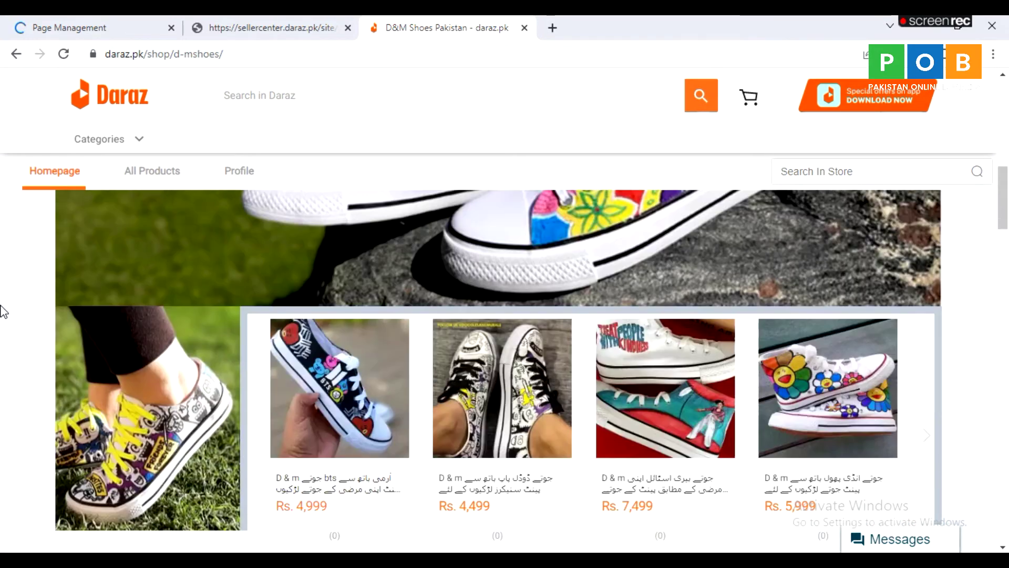
{"action": "scroll", "coordinate": [45, 359], "scroll_direction": "down", "scroll_amount": 4}
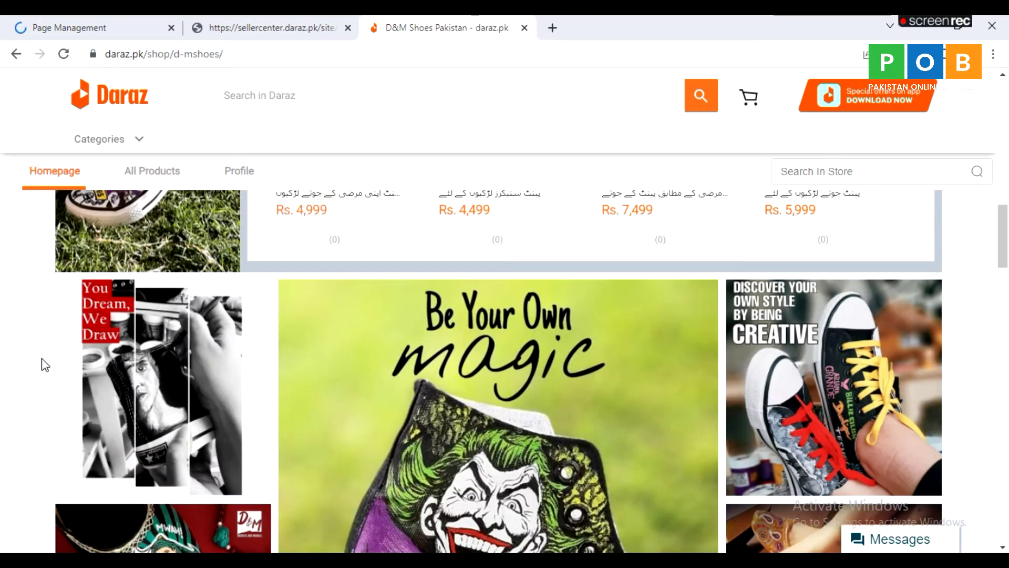
{"action": "scroll", "coordinate": [42, 363], "scroll_direction": "down", "scroll_amount": 2}
{"action": "scroll", "coordinate": [3, 294], "scroll_direction": "down", "scroll_amount": 1}
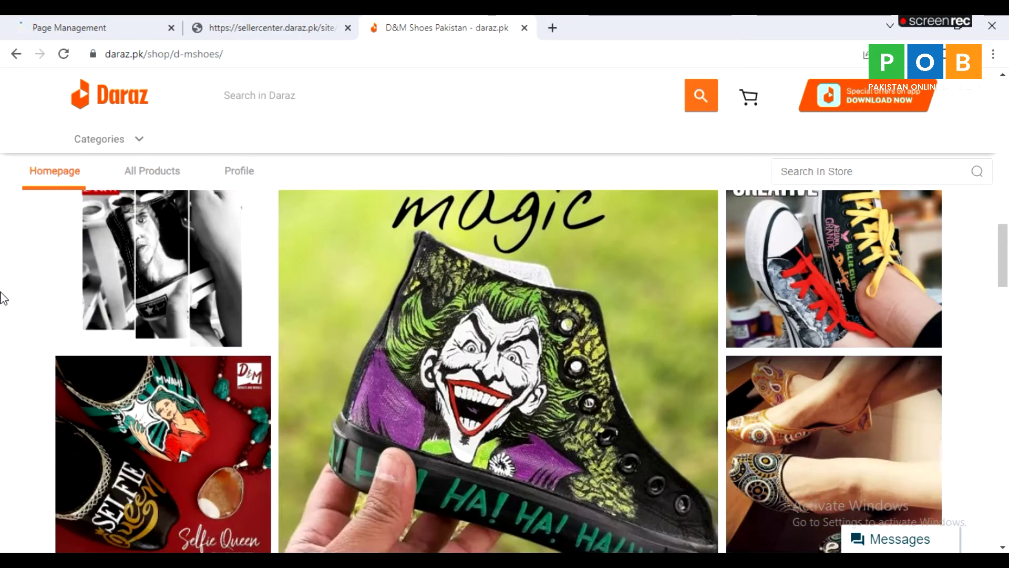
{"action": "scroll", "coordinate": [3, 297], "scroll_direction": "down", "scroll_amount": 4}
{"action": "scroll", "coordinate": [4, 297], "scroll_direction": "down", "scroll_amount": 10}
{"action": "scroll", "coordinate": [3, 297], "scroll_direction": "down", "scroll_amount": 4}
{"action": "scroll", "coordinate": [3, 298], "scroll_direction": "down", "scroll_amount": 2}
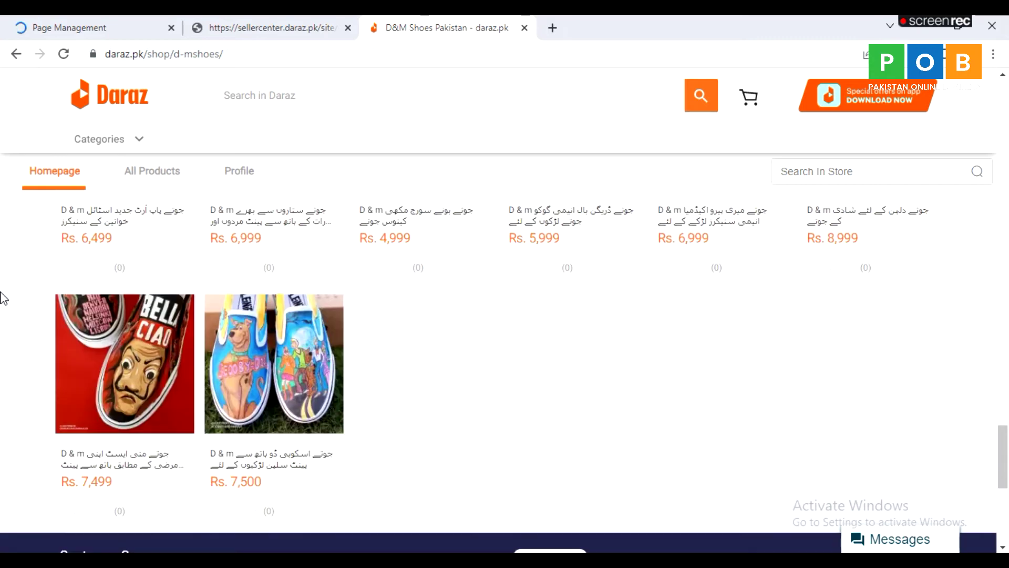
{"action": "scroll", "coordinate": [2, 298], "scroll_direction": "up", "scroll_amount": 20}
{"action": "scroll", "coordinate": [3, 298], "scroll_direction": "up", "scroll_amount": 10}
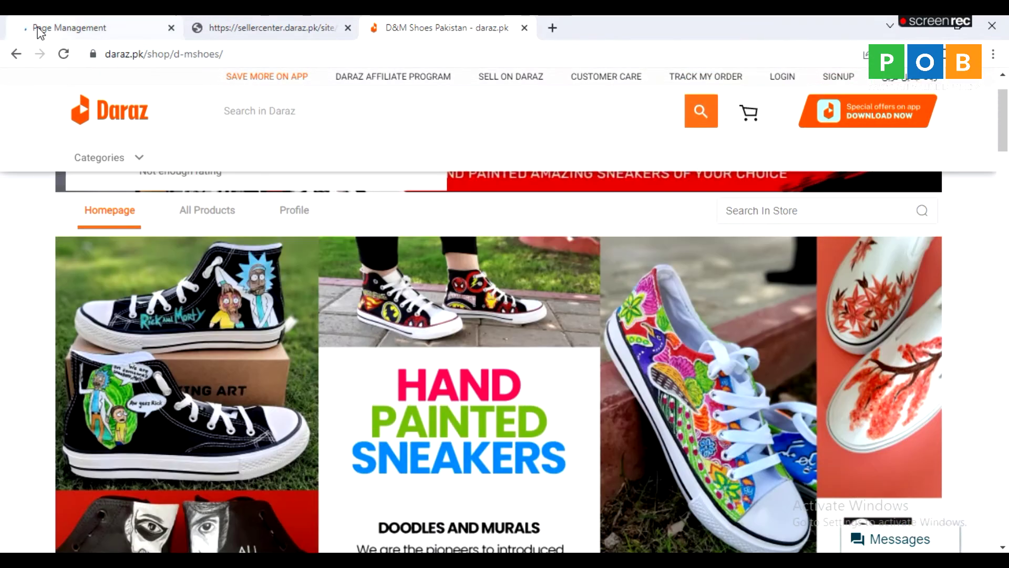
Return to Page Management, dismiss the My Pages welcome message, and preview the store homepage in its mobile and PC versions.
{"action": "left_click", "coordinate": [39, 29]}
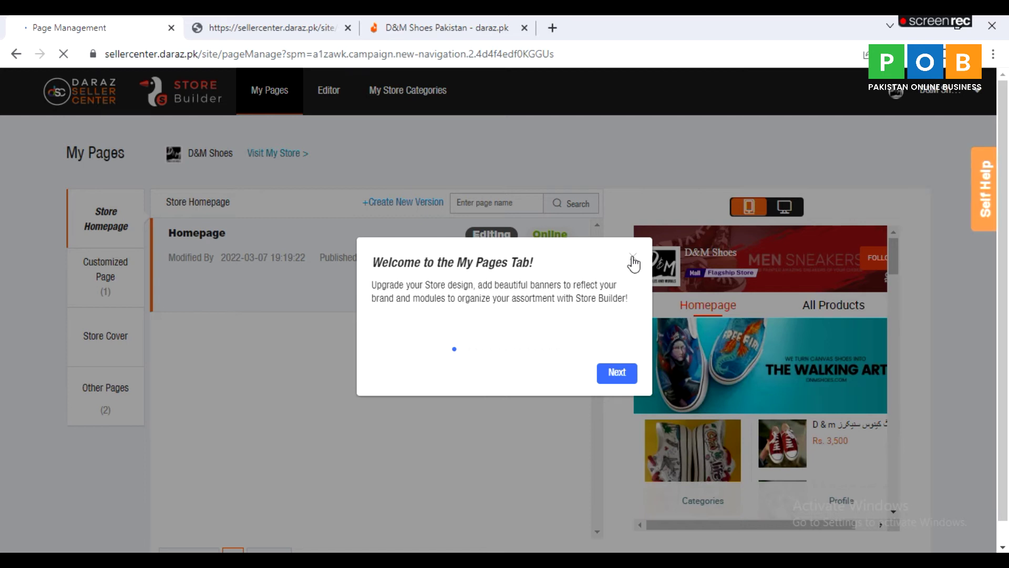
{"action": "left_click", "coordinate": [633, 259]}
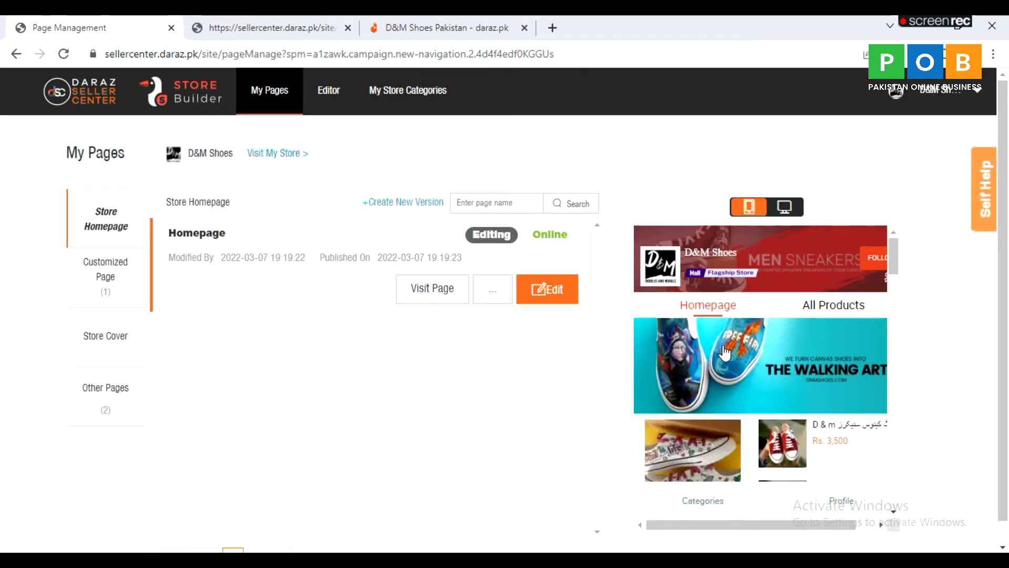
{"action": "scroll", "coordinate": [767, 352], "scroll_direction": "down", "scroll_amount": 5}
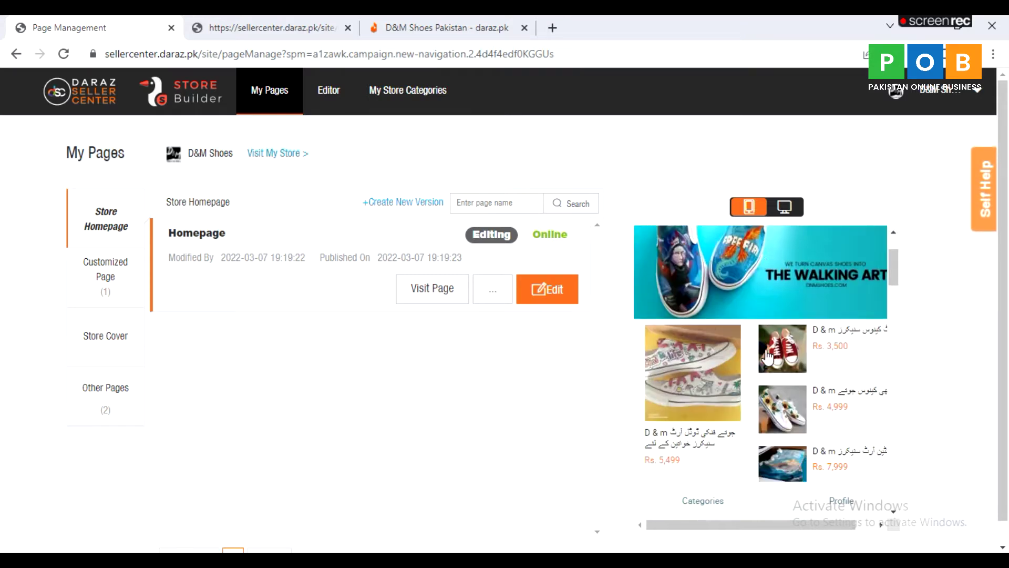
{"action": "scroll", "coordinate": [767, 358], "scroll_direction": "up", "scroll_amount": 5}
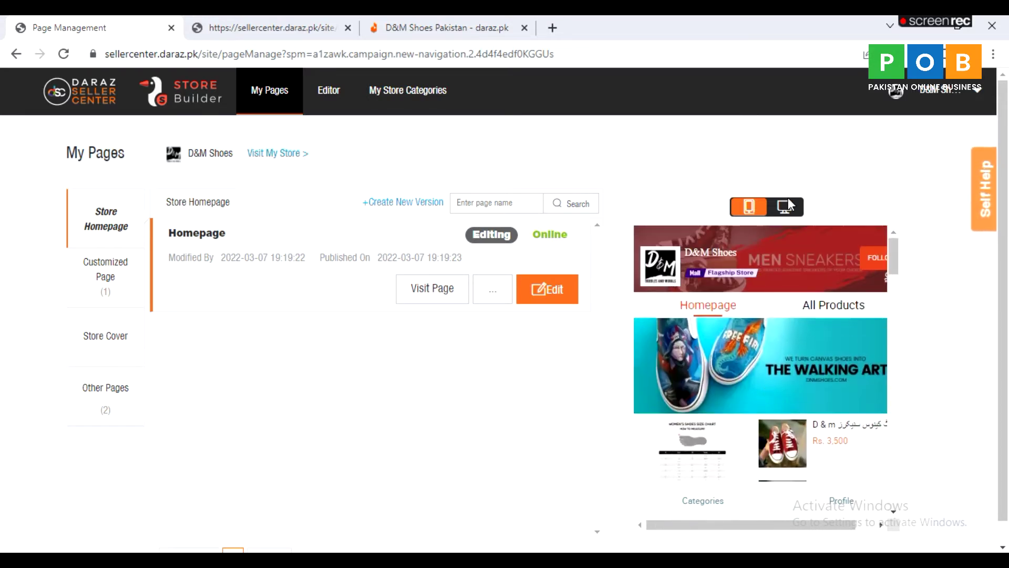
{"action": "left_click", "coordinate": [785, 208]}
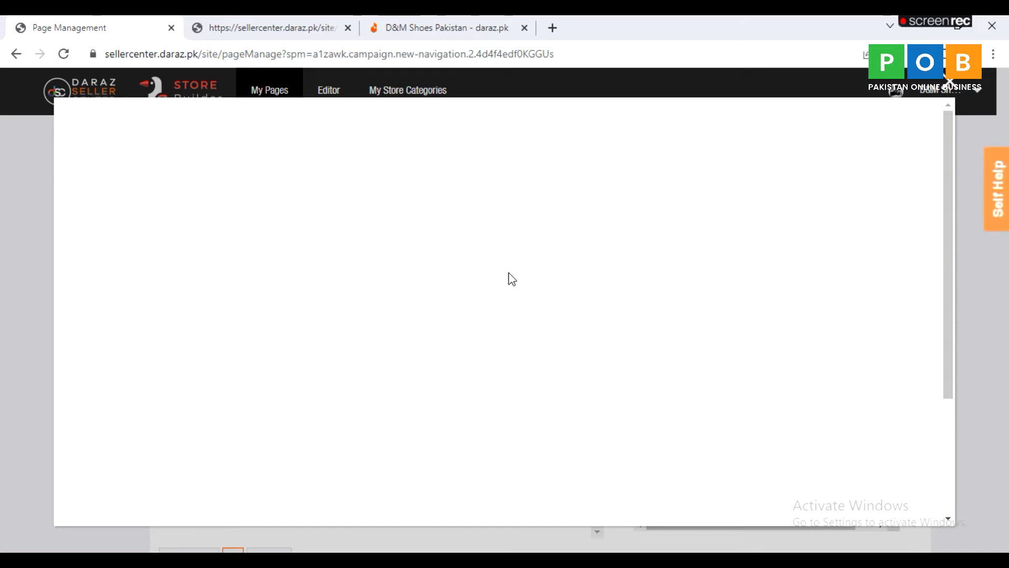
{"action": "left_click", "coordinate": [951, 90]}
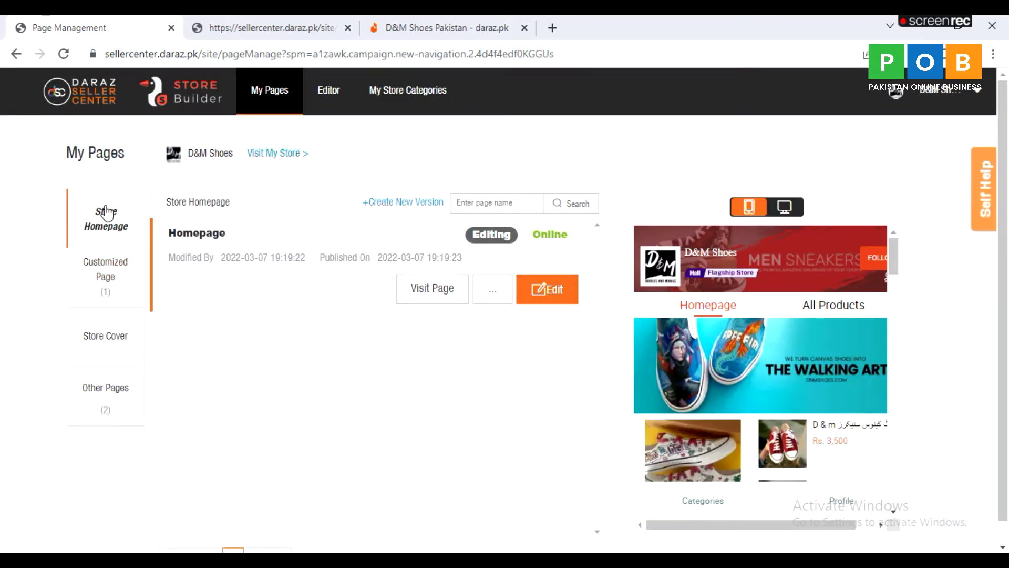
View the Store Cover and Customized Page sections of My Pages, ending back on Store Homepage.
{"action": "left_click", "coordinate": [100, 339]}
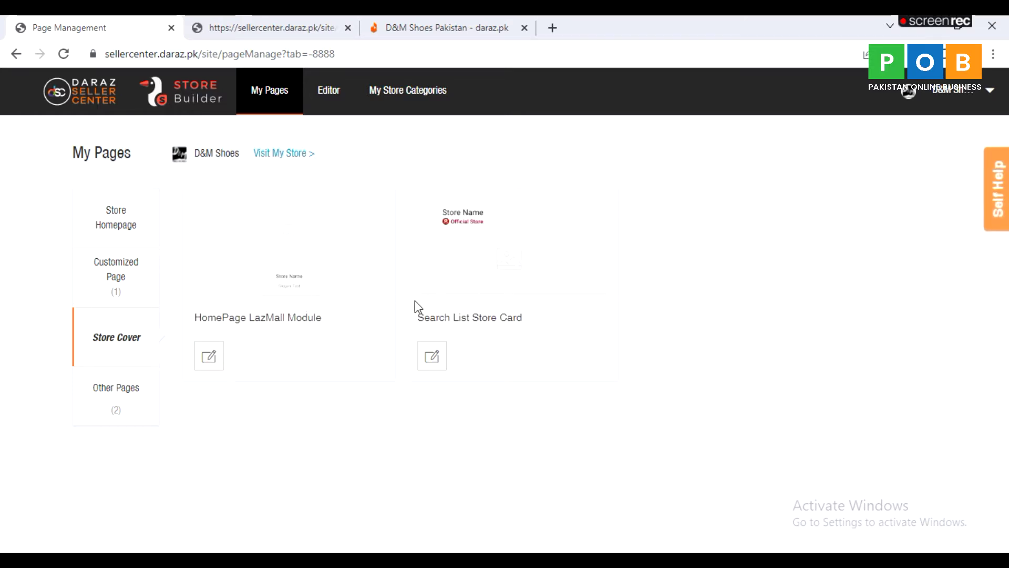
{"action": "left_click", "coordinate": [115, 282]}
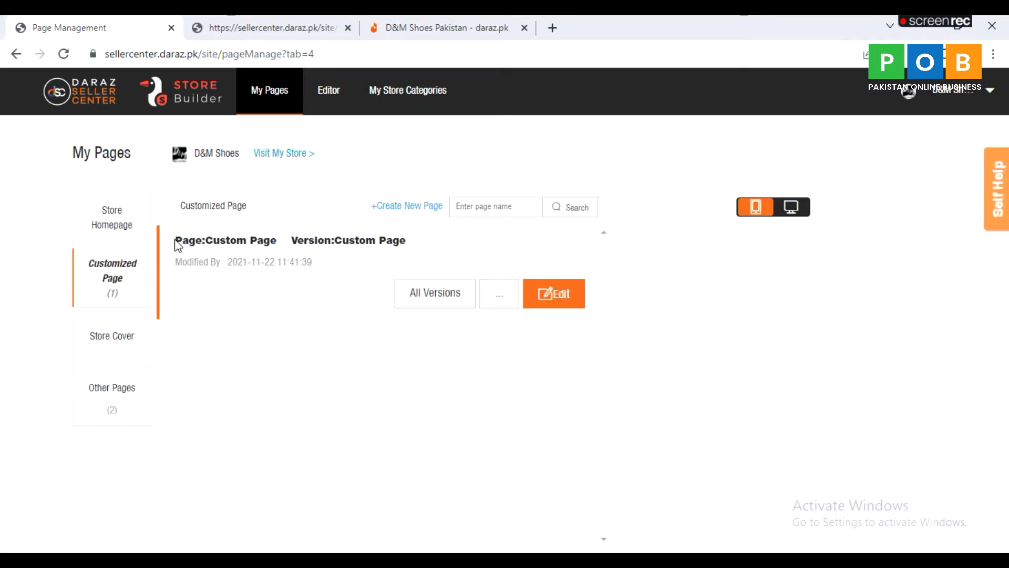
{"action": "left_click", "coordinate": [43, 247]}
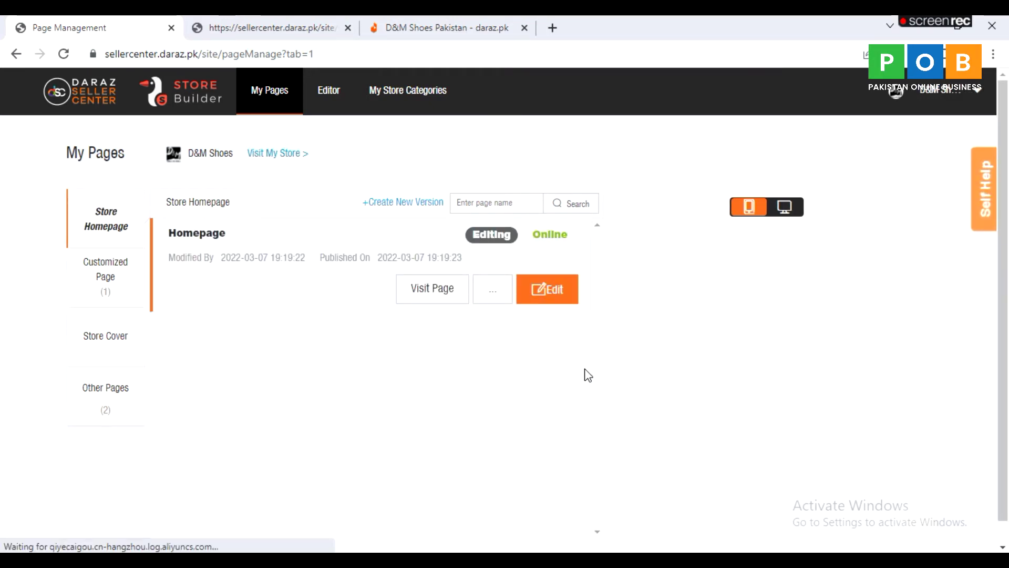
Open the store's Homepage in the Store Builder editor and look over the modules of its mobile layout.
{"action": "left_click", "coordinate": [542, 292]}
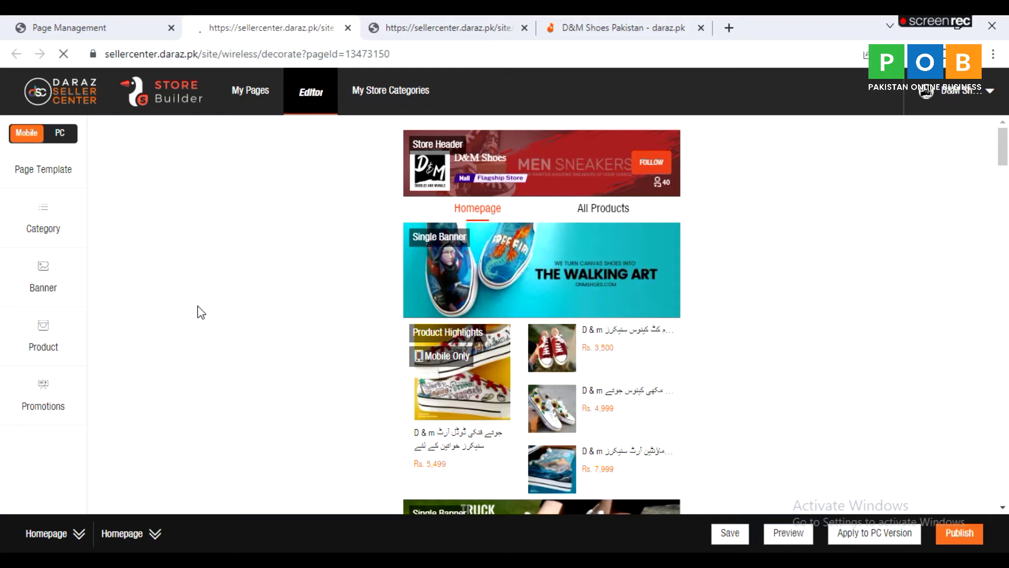
{"action": "left_click", "coordinate": [502, 257]}
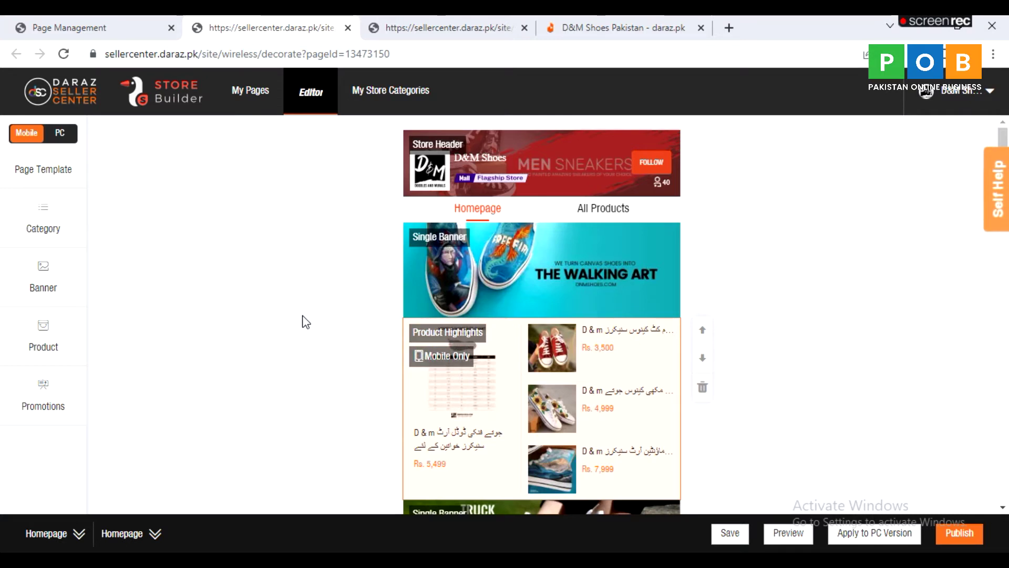
{"action": "scroll", "coordinate": [306, 317], "scroll_direction": "down", "scroll_amount": 5}
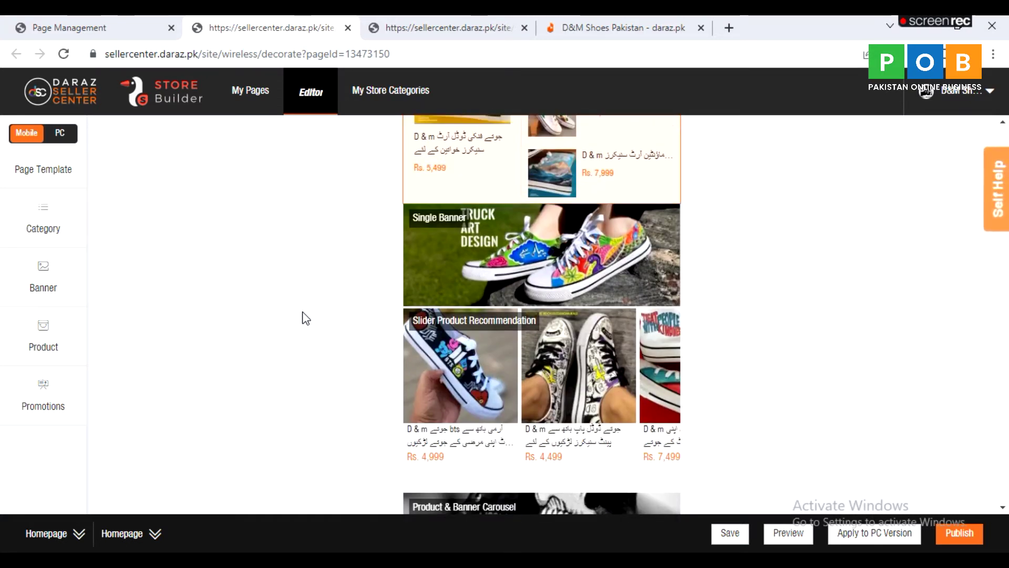
Look over the homepage's mobile layout from its product sections up to the first Single Banner, and view the available Category modules.
{"action": "scroll", "coordinate": [296, 305], "scroll_direction": "down", "scroll_amount": 4}
{"action": "scroll", "coordinate": [299, 303], "scroll_direction": "up", "scroll_amount": 8}
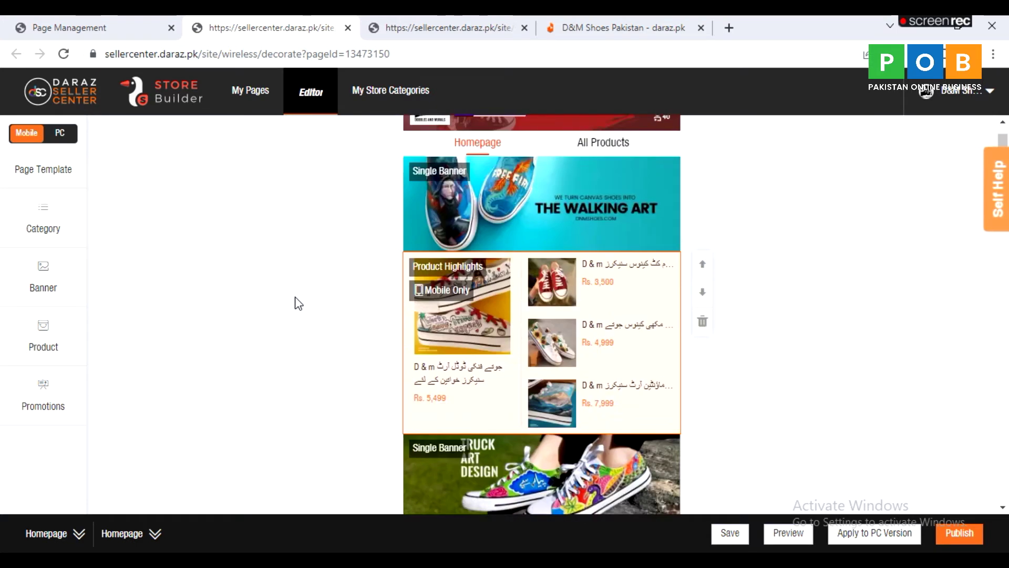
{"action": "scroll", "coordinate": [298, 304], "scroll_direction": "up", "scroll_amount": 1}
{"action": "left_click", "coordinate": [489, 261]}
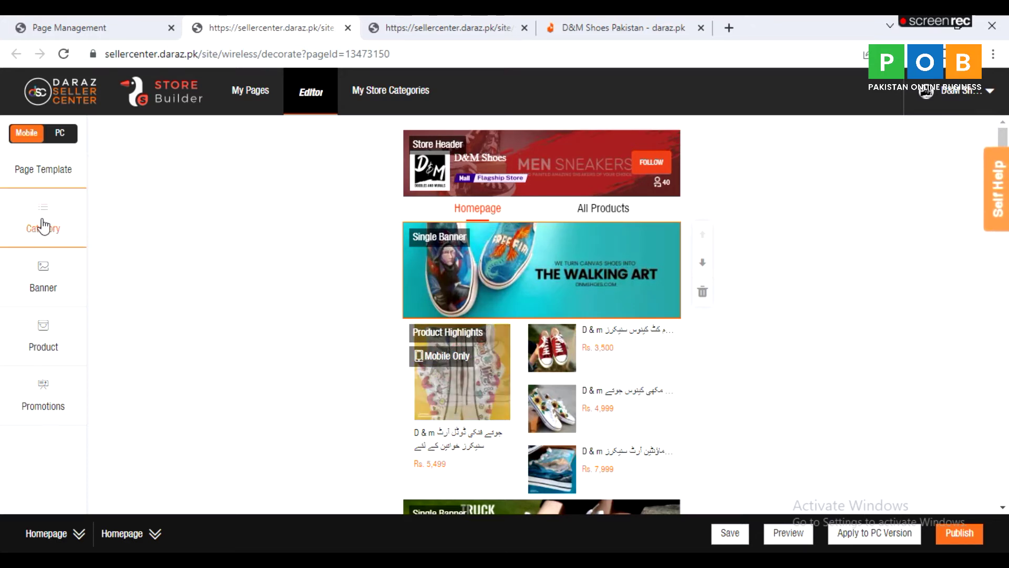
{"action": "left_click", "coordinate": [44, 226]}
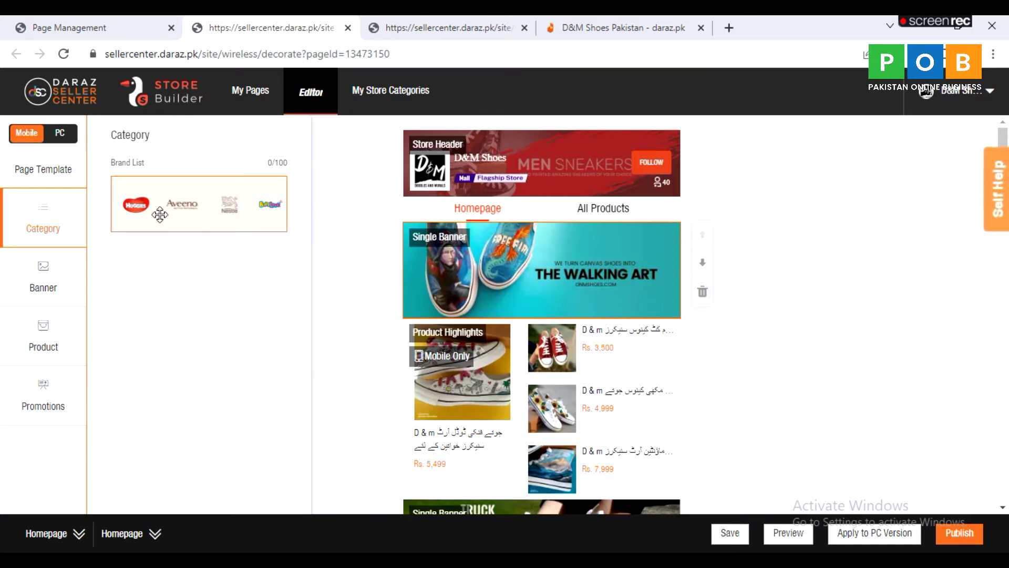
Place a Single Multi-Clickable Banner module above the first Single Banner on the homepage and open its settings.
{"action": "left_click", "coordinate": [39, 289]}
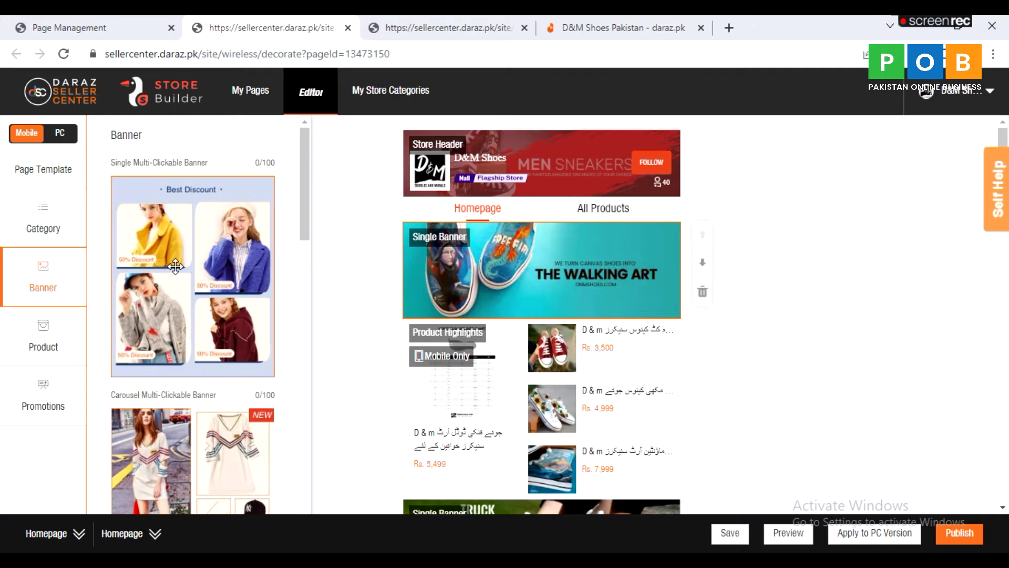
{"action": "left_click_drag", "start_coordinate": [173, 271], "coordinate": [530, 250]}
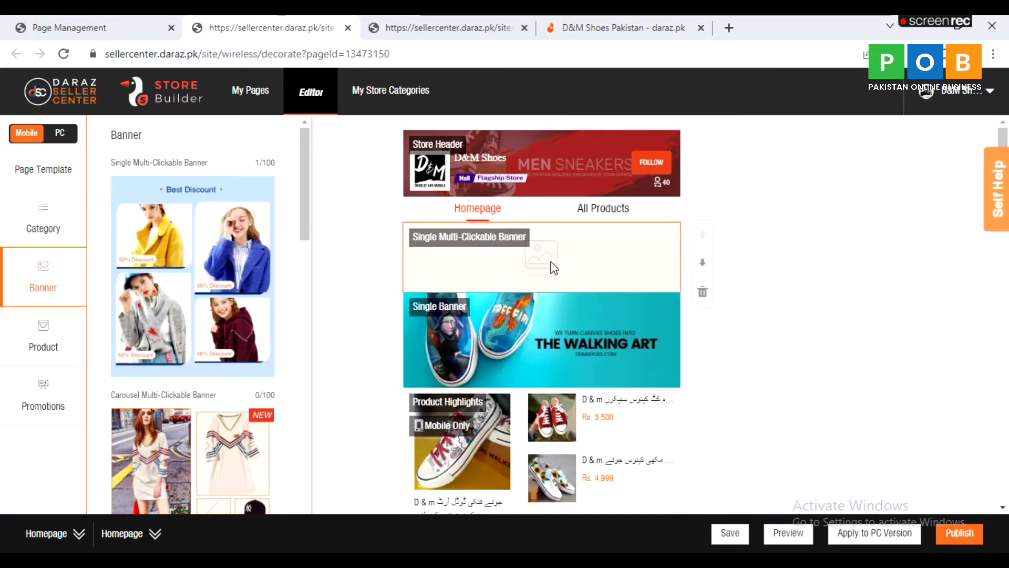
{"action": "left_click", "coordinate": [545, 257]}
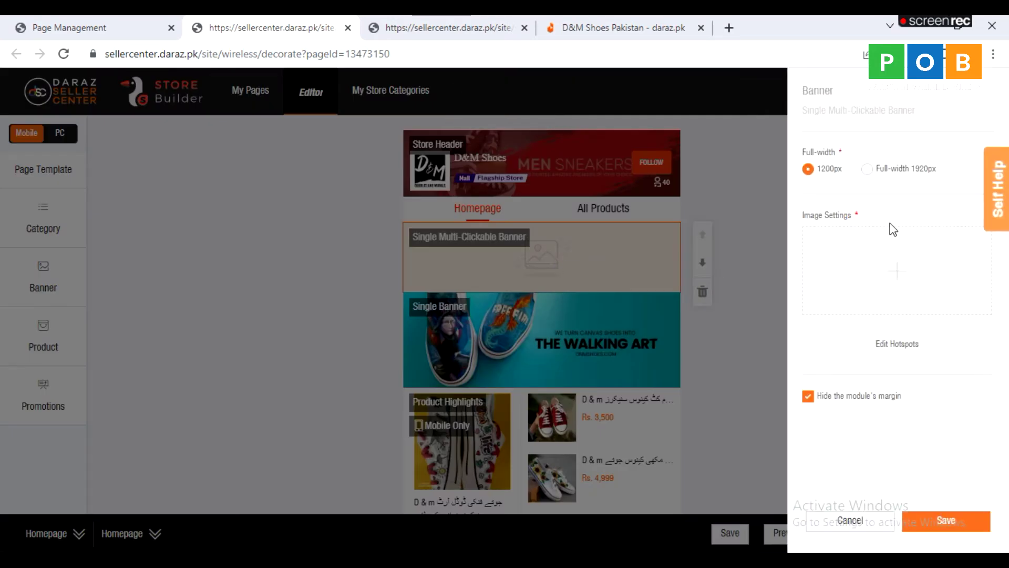
Open the image upload for the banner and read the recommended width and height for banner images.
{"action": "mouse_move", "coordinate": [919, 264]}
{"action": "mouse_move", "coordinate": [901, 288]}
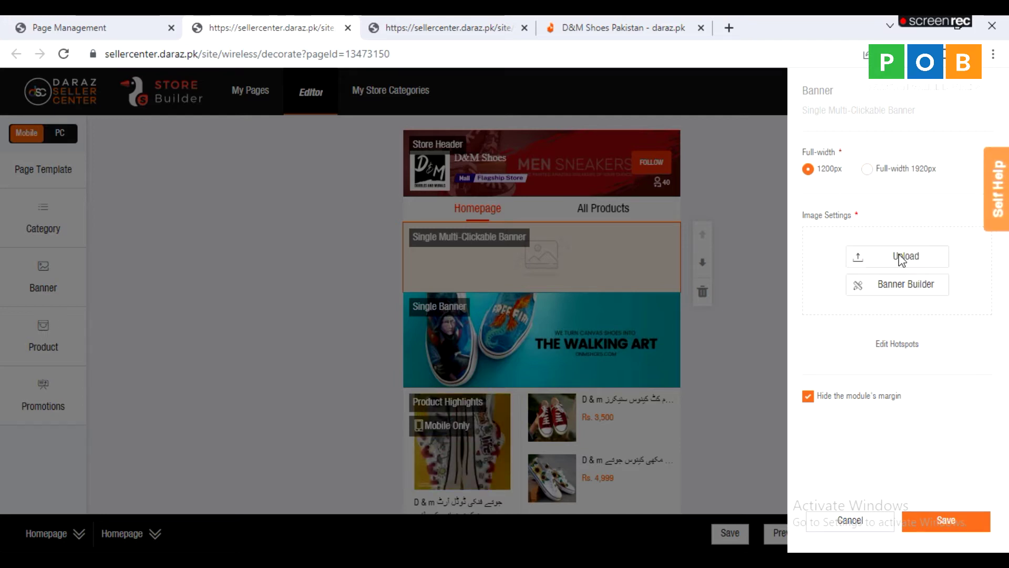
{"action": "left_click", "coordinate": [899, 256]}
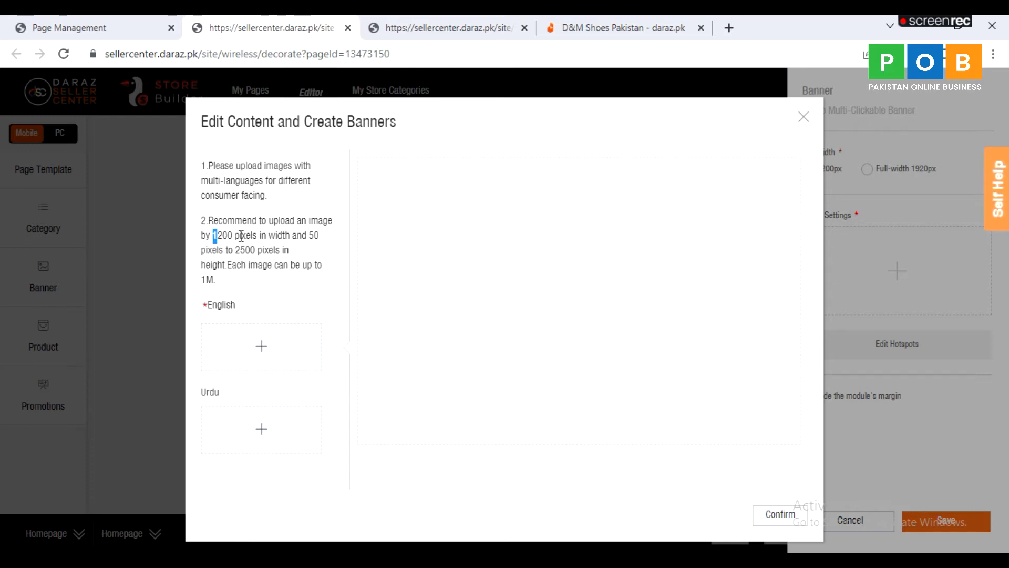
{"action": "left_click_drag", "start_coordinate": [268, 232], "coordinate": [253, 273]}
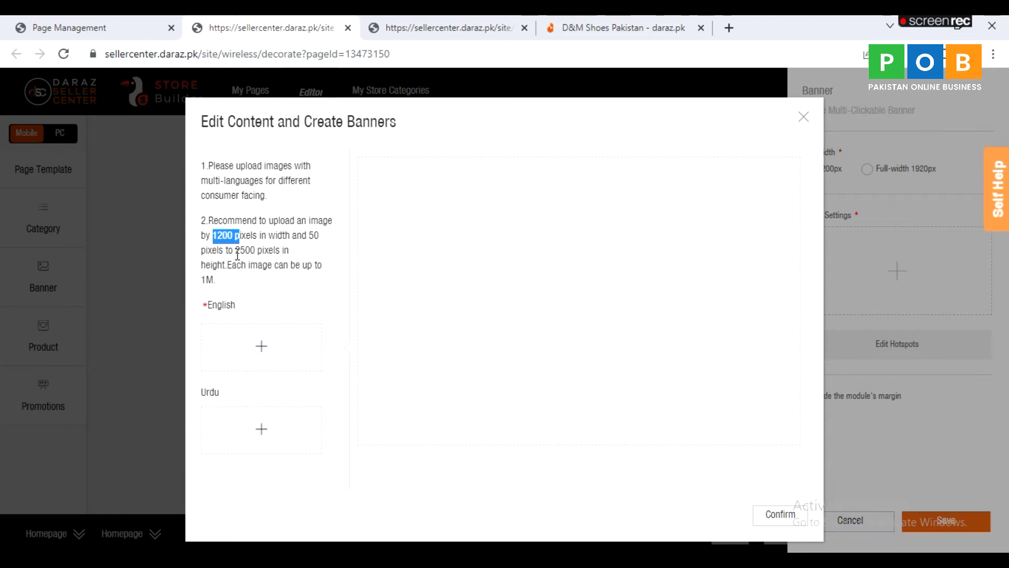
{"action": "double_click", "coordinate": [250, 252]}
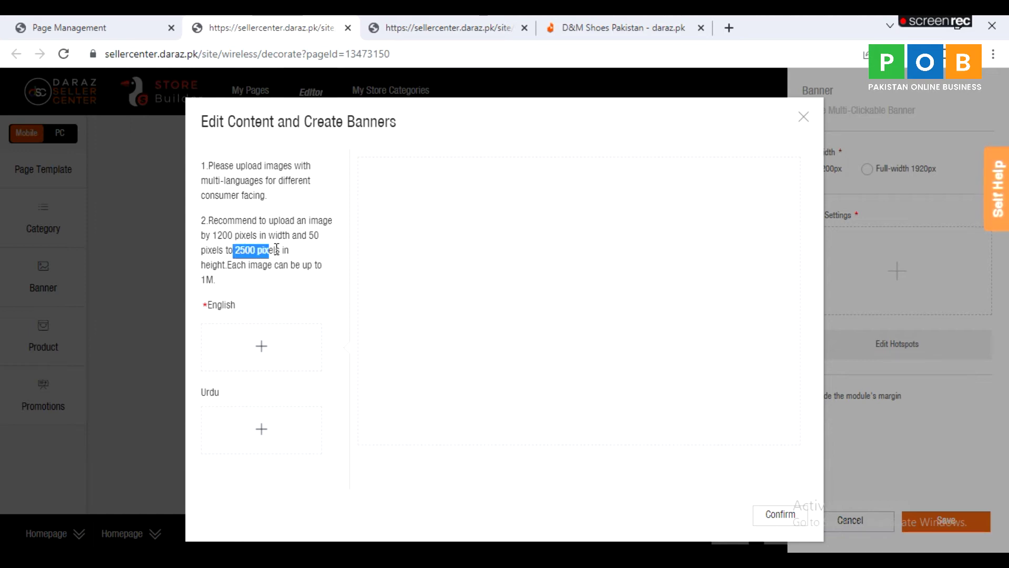
Upload the photo of the superhero-painted sneakers as the English banner image and crop it at 1200 by 675 pixels.
{"action": "left_click", "coordinate": [255, 355]}
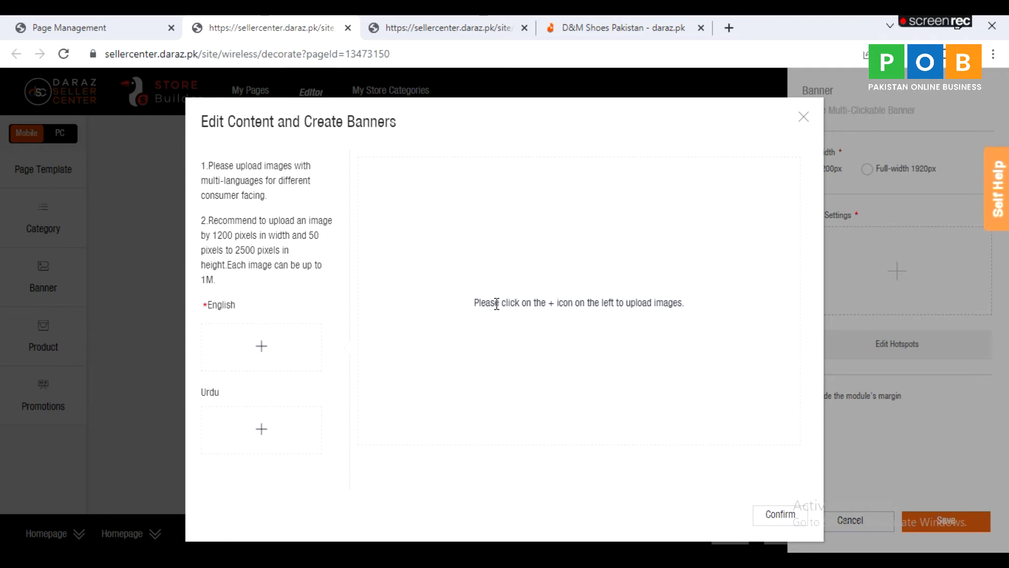
{"action": "left_click", "coordinate": [259, 347]}
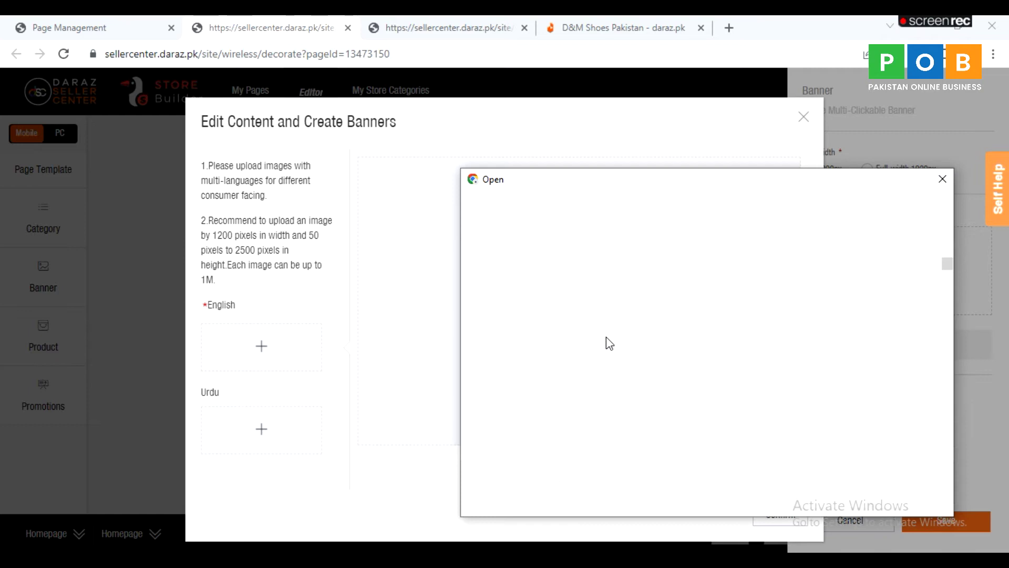
{"action": "left_click_drag", "start_coordinate": [948, 263], "coordinate": [949, 426]}
{"action": "left_click_drag", "start_coordinate": [949, 425], "coordinate": [947, 400]}
{"action": "double_click", "coordinate": [704, 336]}
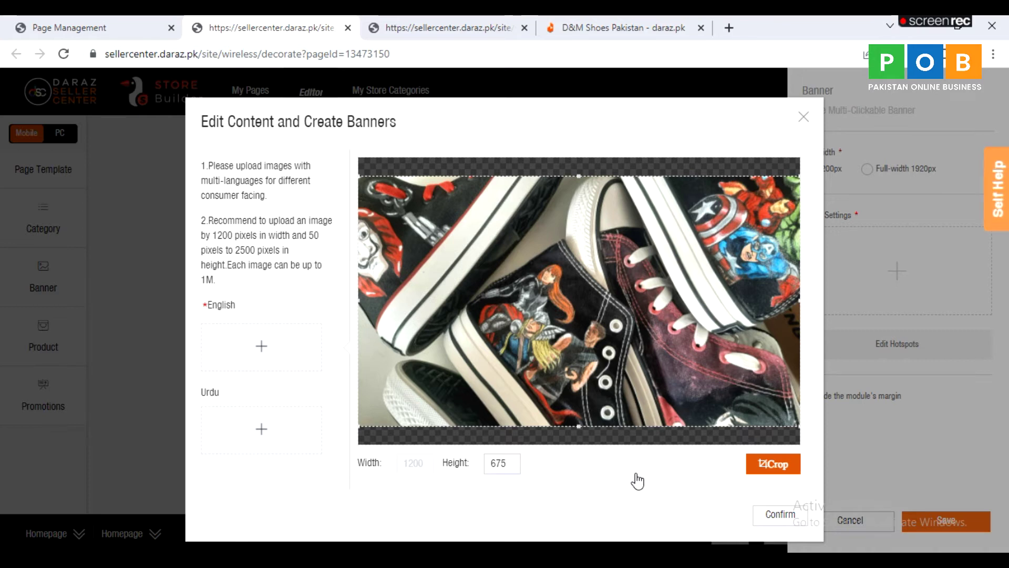
{"action": "left_click", "coordinate": [768, 468]}
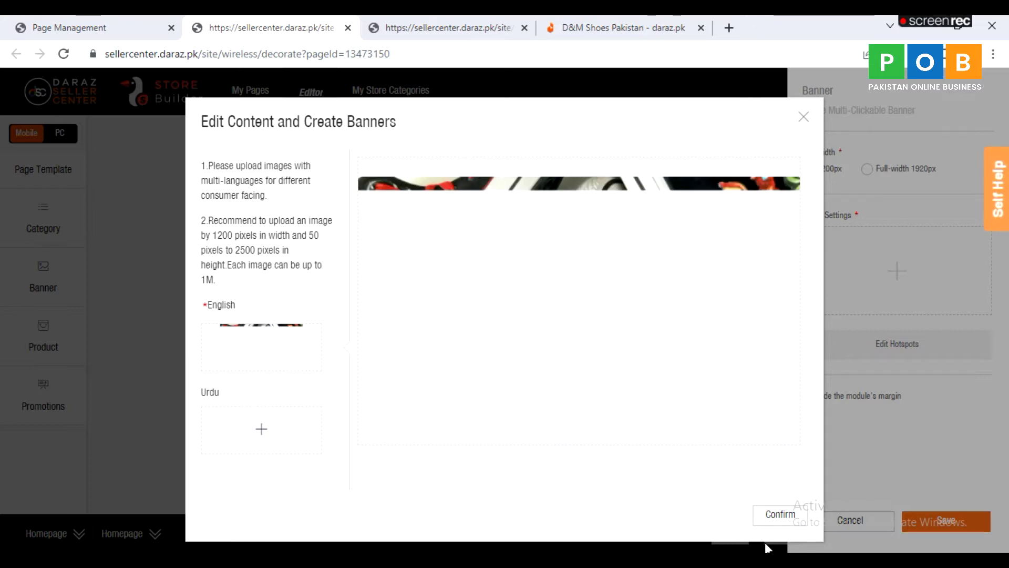
Confirm the English and Urdu banner images and try to save the Single Multi-Clickable Banner settings.
{"action": "left_click", "coordinate": [781, 517]}
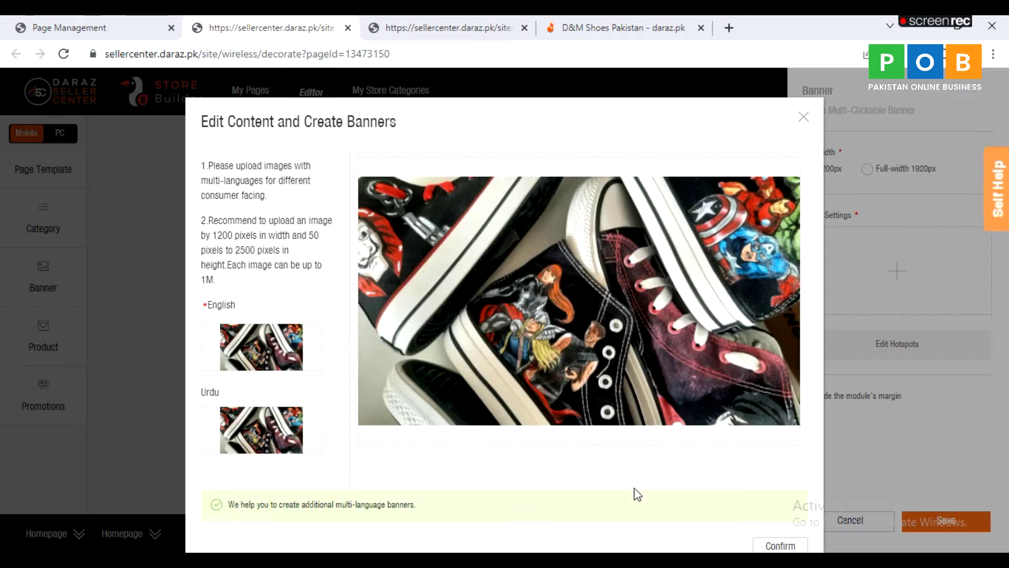
{"action": "mouse_move", "coordinate": [251, 430]}
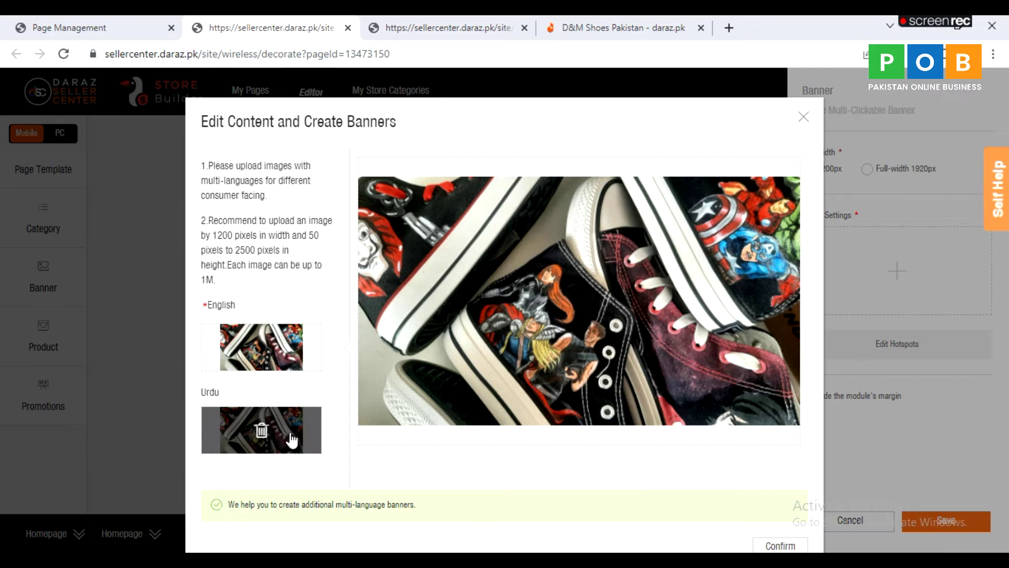
{"action": "left_click", "coordinate": [768, 544]}
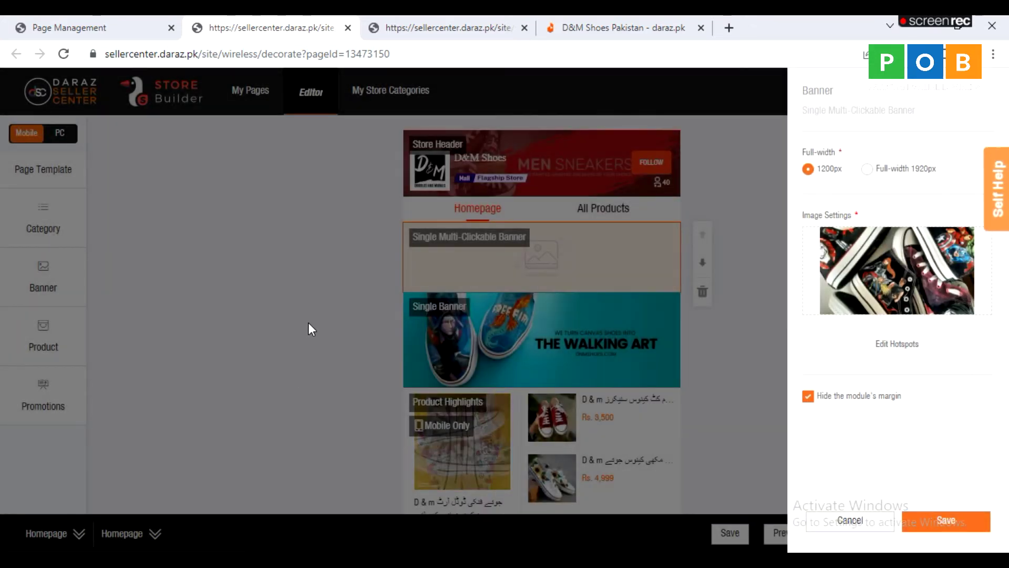
{"action": "mouse_move", "coordinate": [888, 307]}
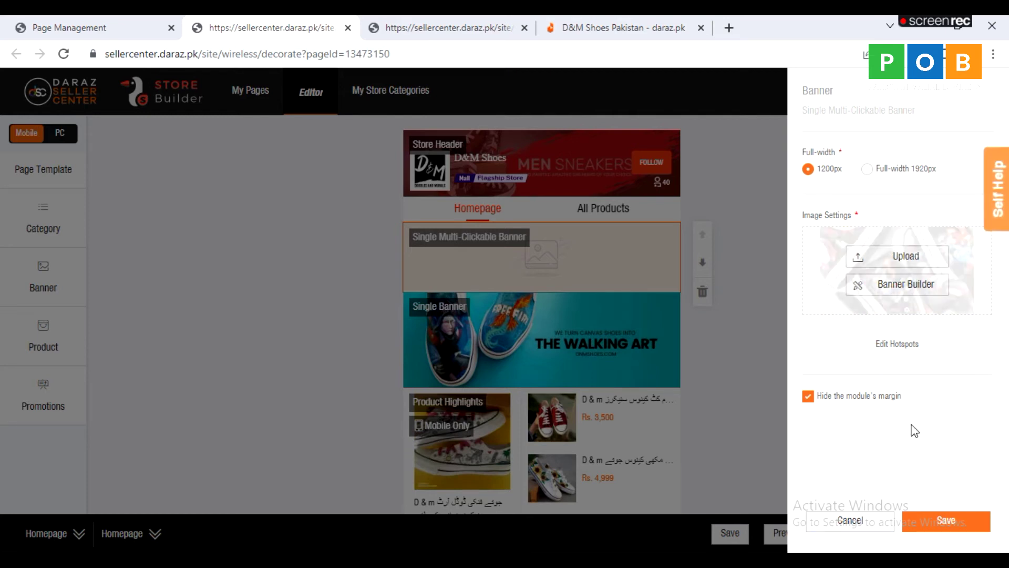
{"action": "left_click", "coordinate": [929, 527]}
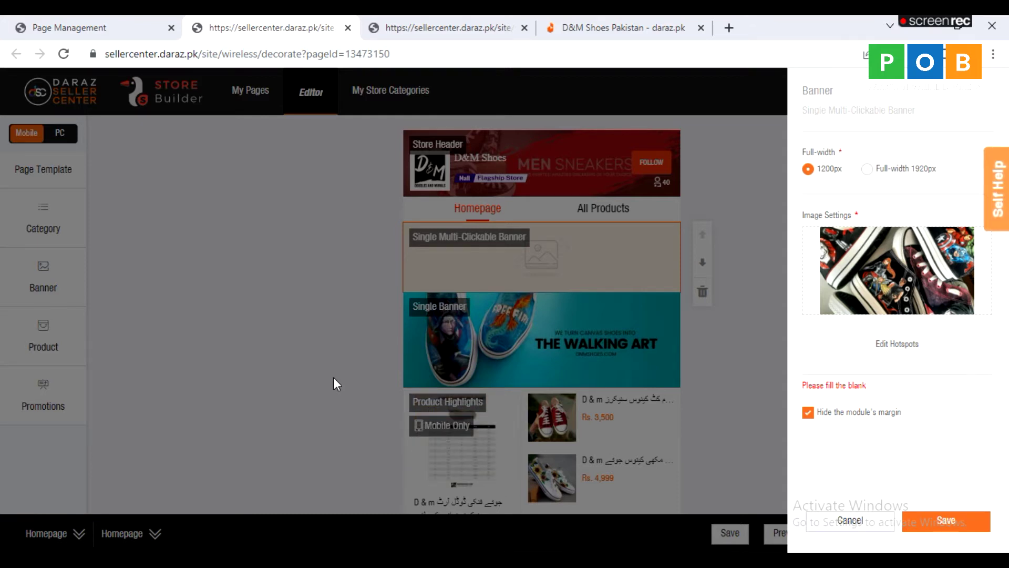
Examine the D&M Shoes storefront from its banners down through the Just For You products, ending back at the Store Builder editor.
{"action": "left_click", "coordinate": [583, 27]}
{"action": "scroll", "coordinate": [6, 306], "scroll_direction": "down", "scroll_amount": 7}
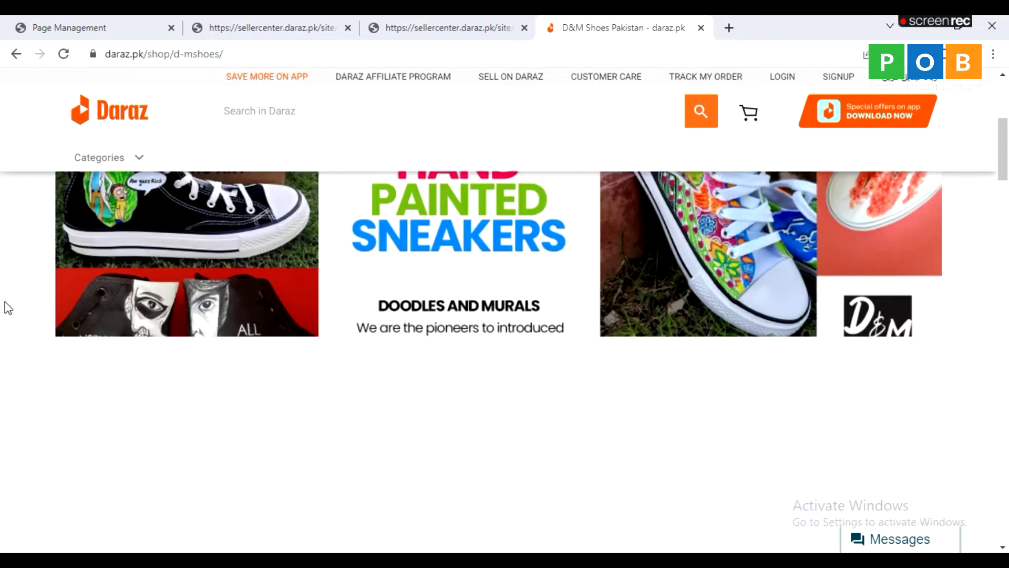
{"action": "scroll", "coordinate": [5, 303], "scroll_direction": "down", "scroll_amount": 6}
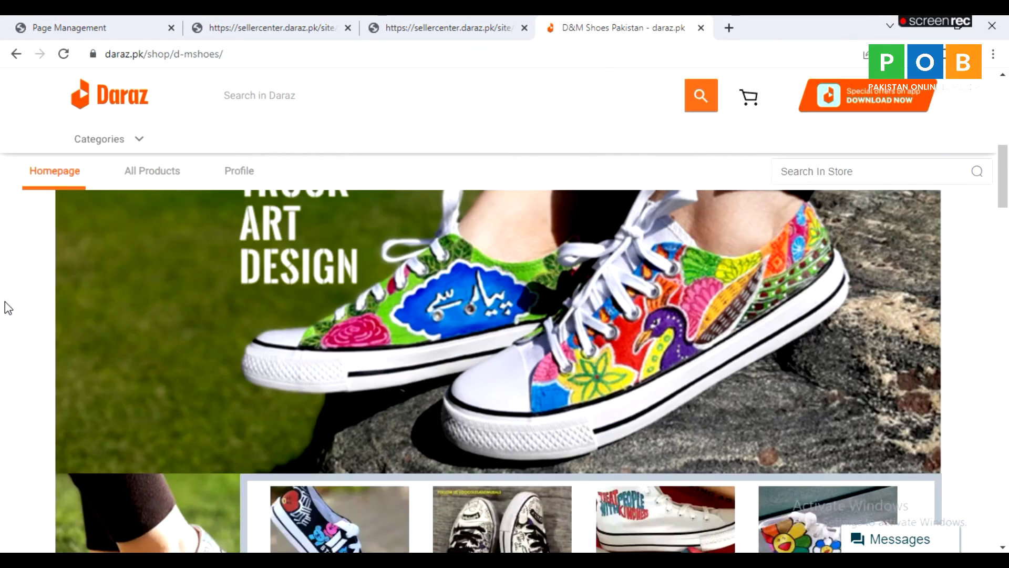
{"action": "scroll", "coordinate": [4, 301], "scroll_direction": "down", "scroll_amount": 8}
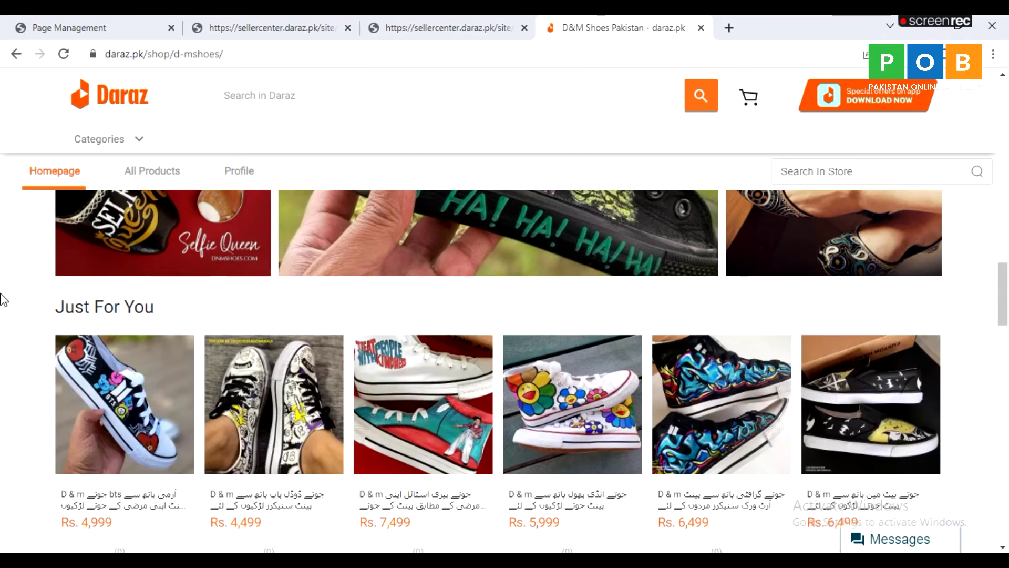
{"action": "scroll", "coordinate": [4, 299], "scroll_direction": "down", "scroll_amount": 4}
{"action": "scroll", "coordinate": [4, 303], "scroll_direction": "down", "scroll_amount": 3}
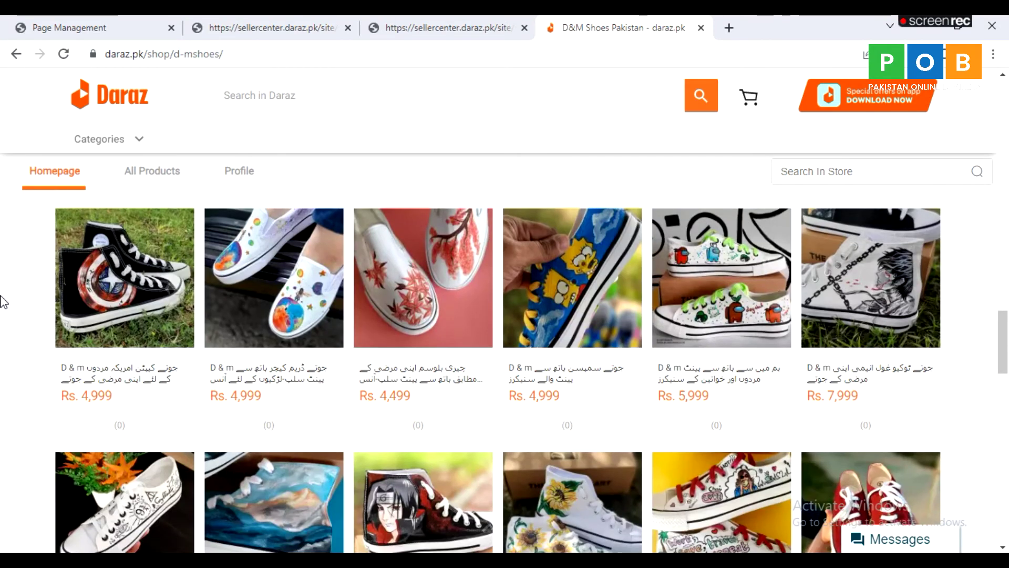
{"action": "scroll", "coordinate": [5, 302], "scroll_direction": "down", "scroll_amount": 4}
{"action": "scroll", "coordinate": [4, 302], "scroll_direction": "down", "scroll_amount": 4}
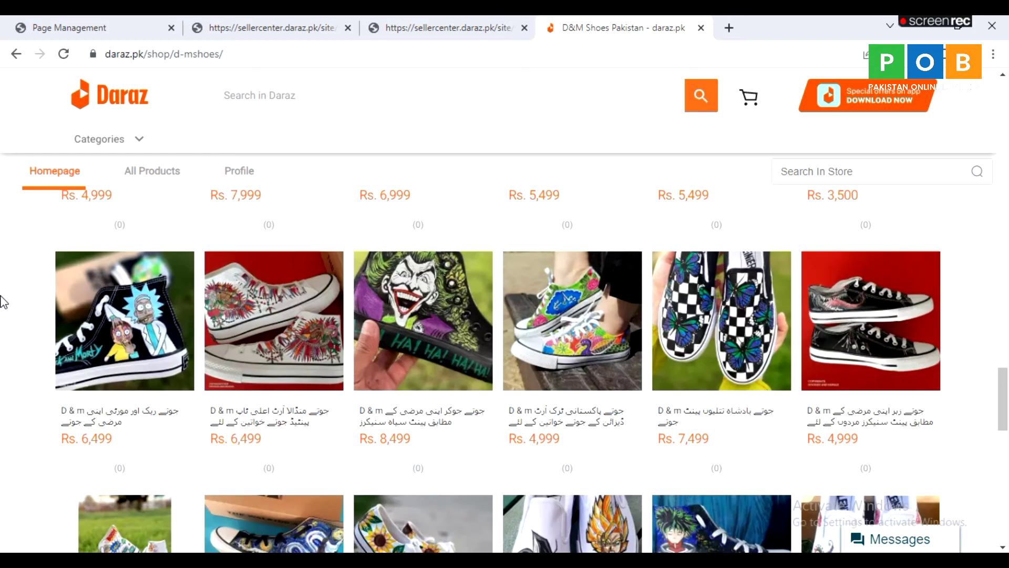
{"action": "scroll", "coordinate": [4, 302], "scroll_direction": "down", "scroll_amount": 8}
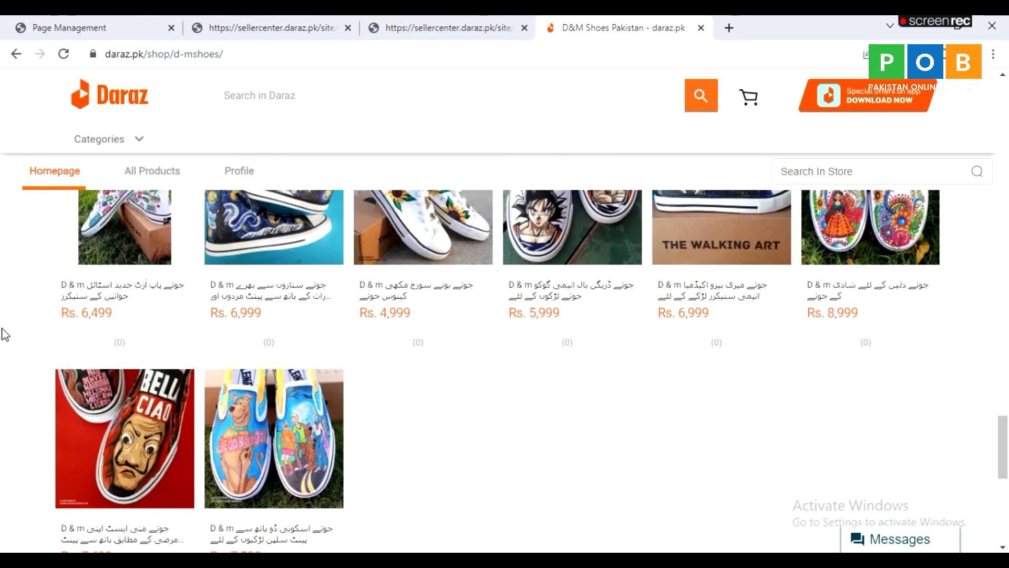
{"action": "scroll", "coordinate": [4, 334], "scroll_direction": "up", "scroll_amount": 5}
{"action": "left_click", "coordinate": [372, 28]}
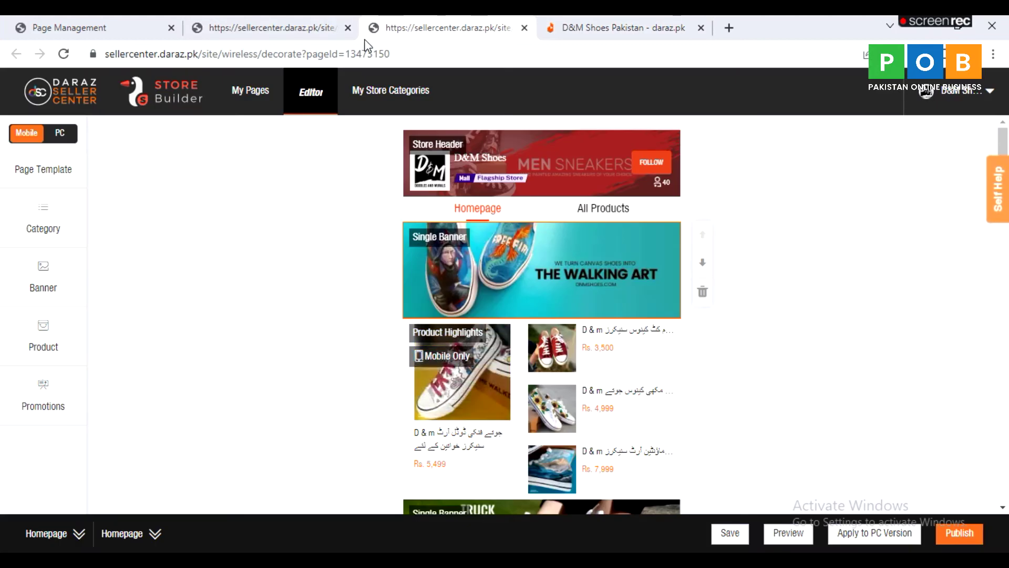
{"action": "left_click", "coordinate": [287, 29]}
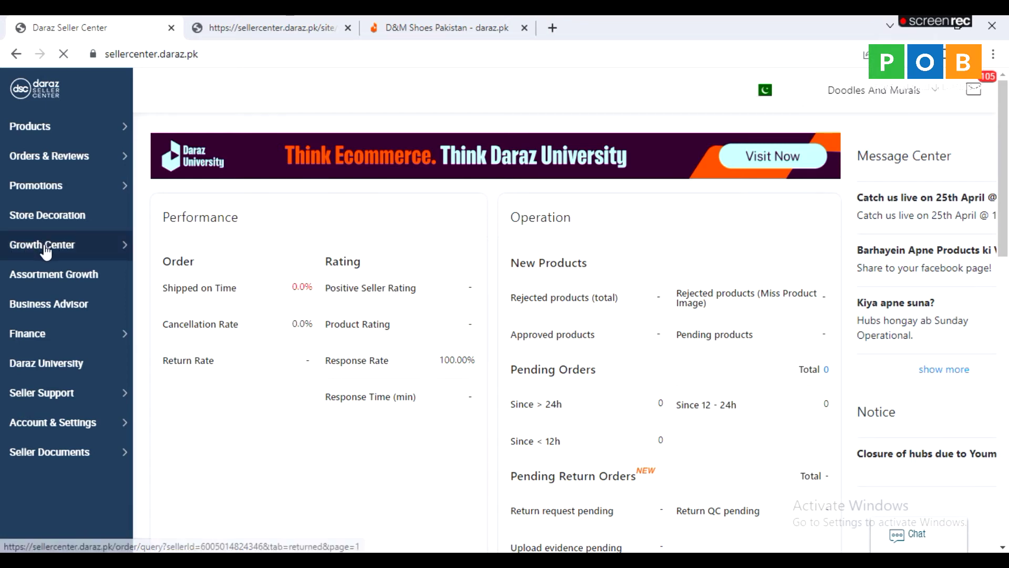
Open Policy Compliance in the Growth Center, dismiss the hub closure notice, and review the non-compliance points and penalty status.
{"action": "mouse_move", "coordinate": [47, 250]}
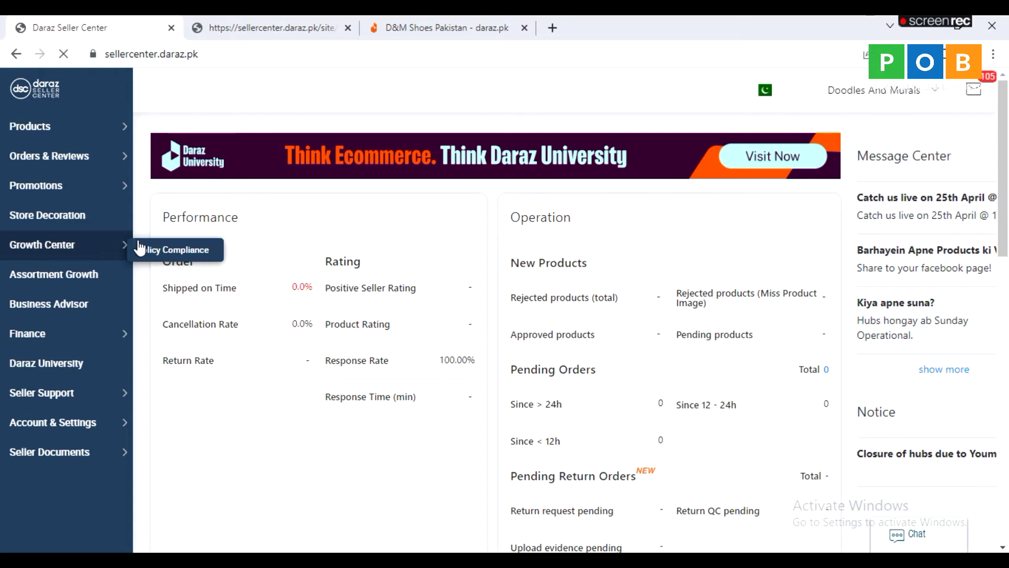
{"action": "left_click", "coordinate": [156, 252]}
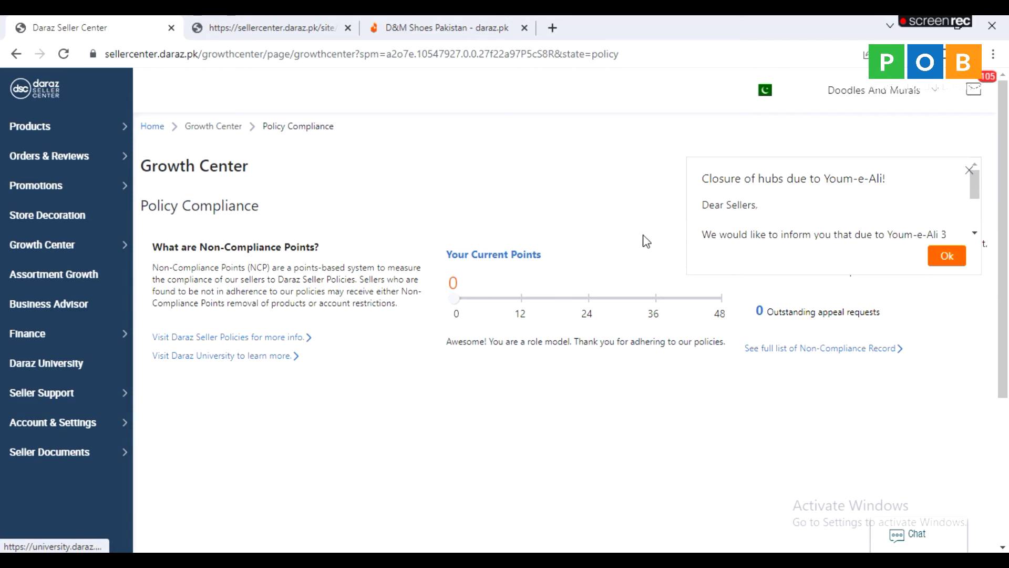
{"action": "left_click", "coordinate": [969, 170]}
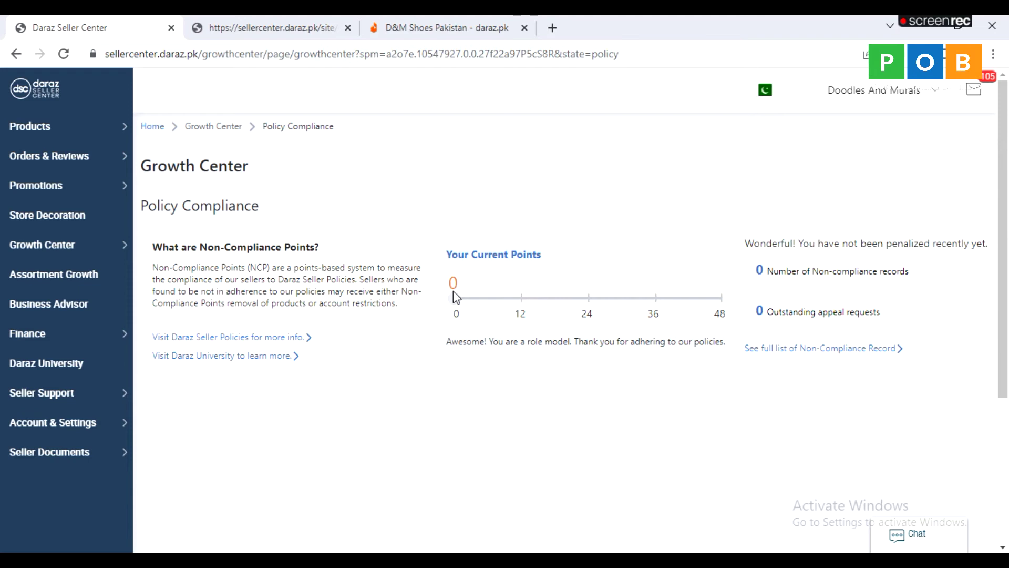
{"action": "left_click_drag", "start_coordinate": [817, 245], "coordinate": [993, 247]}
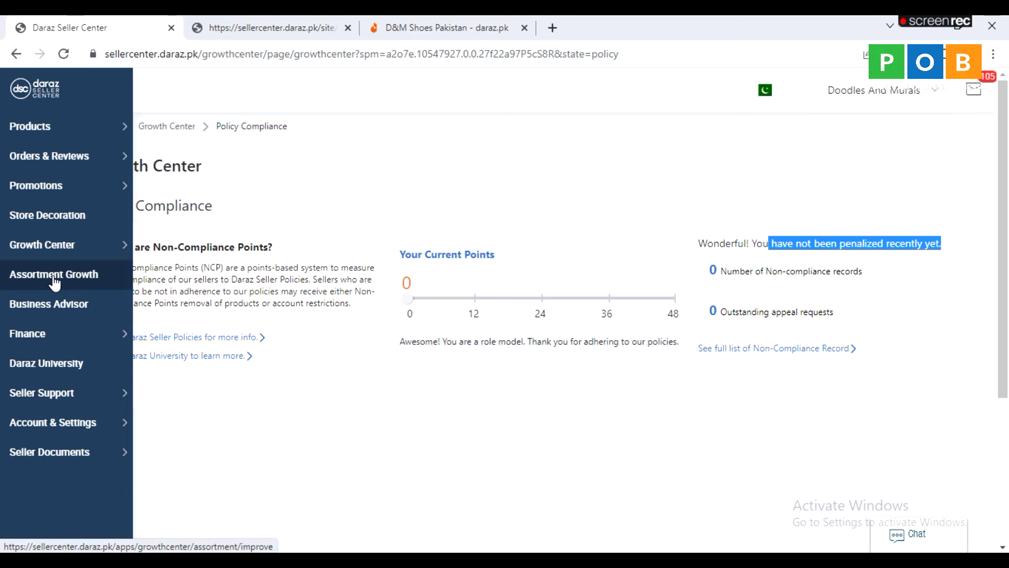
Open Assortment Growth, dismiss the hub closure notice, and look over the Existing problems section.
{"action": "left_click", "coordinate": [26, 283]}
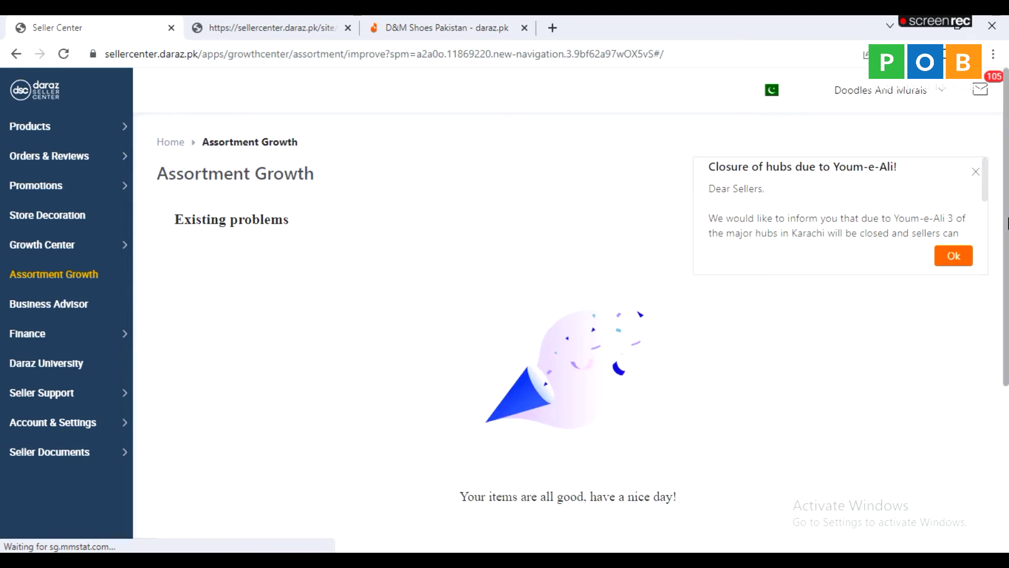
{"action": "left_click", "coordinate": [975, 173]}
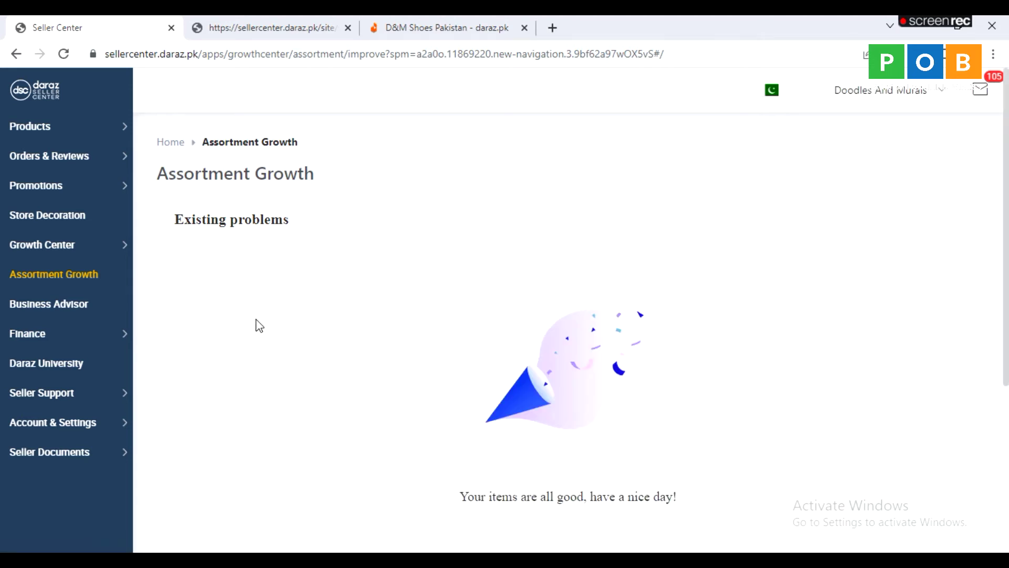
{"action": "scroll", "coordinate": [205, 328], "scroll_direction": "down", "scroll_amount": 2}
{"action": "scroll", "coordinate": [195, 297], "scroll_direction": "down", "scroll_amount": 4}
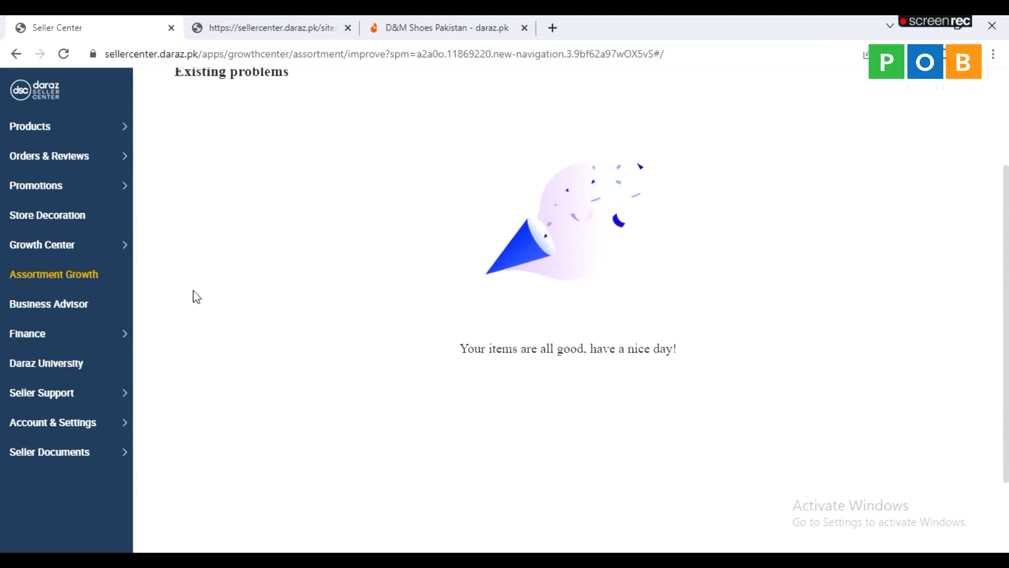
{"action": "scroll", "coordinate": [196, 293], "scroll_direction": "up", "scroll_amount": 6}
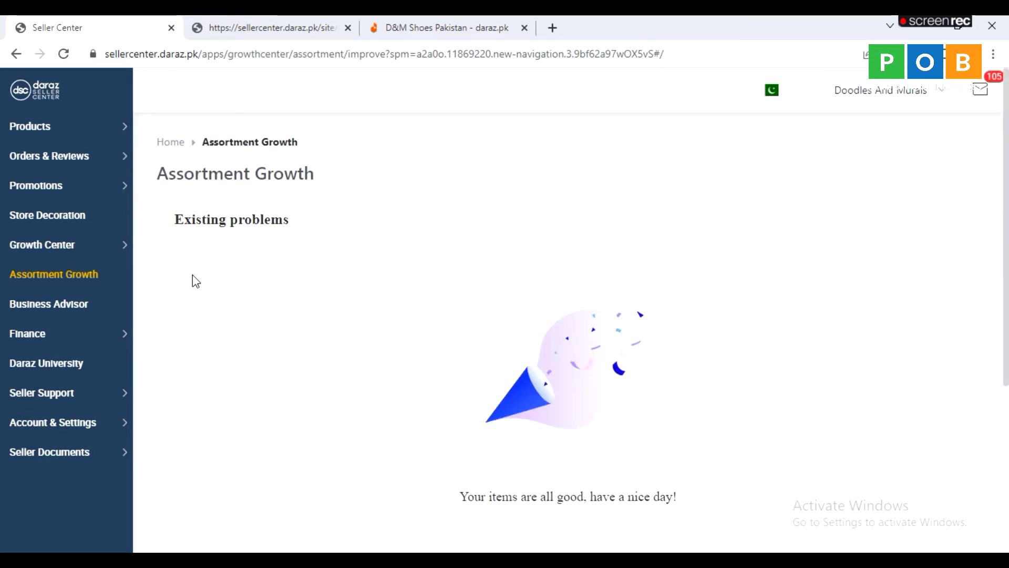
Read the item status message under Existing problems on the Assortment Growth page.
{"action": "scroll", "coordinate": [192, 278], "scroll_direction": "down", "scroll_amount": 2}
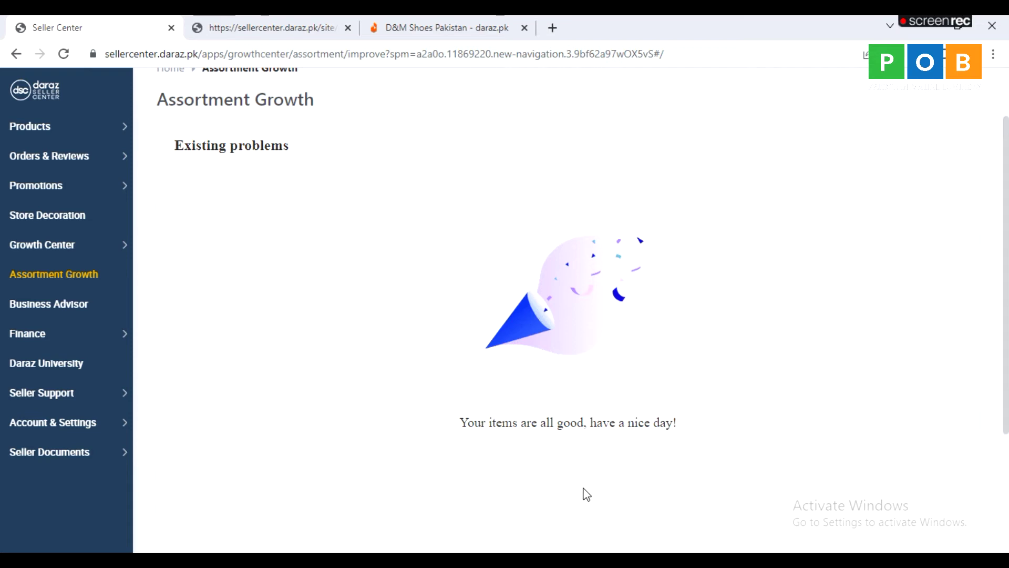
{"action": "left_click_drag", "start_coordinate": [457, 426], "coordinate": [734, 428]}
{"action": "scroll", "coordinate": [209, 367], "scroll_direction": "down", "scroll_amount": 3}
{"action": "scroll", "coordinate": [209, 367], "scroll_direction": "up", "scroll_amount": 5}
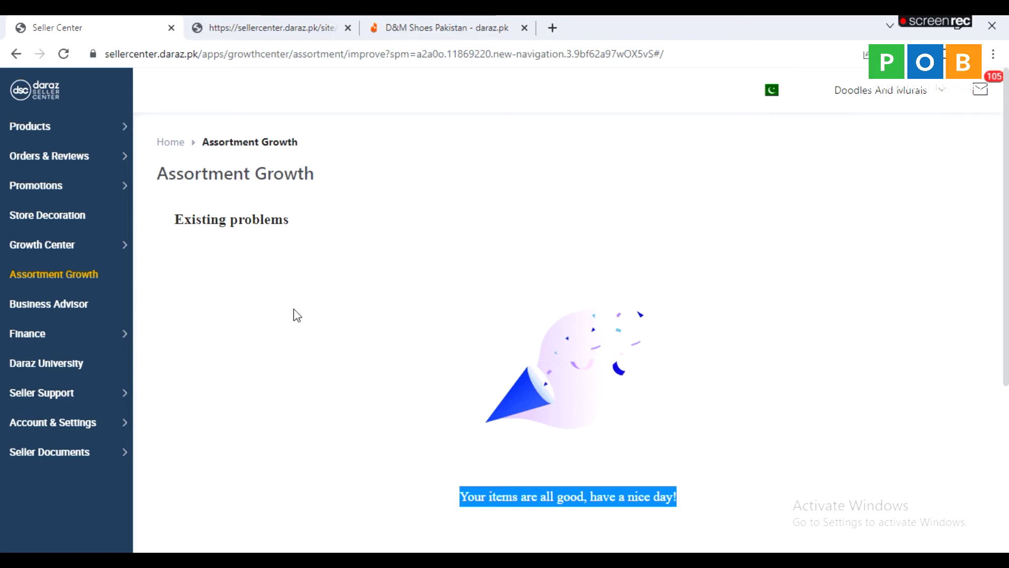
Open Business Advisor, dismiss the hub closure notice, and look through the dashboard from the announcements down to the Product Board.
{"action": "left_click", "coordinate": [58, 303]}
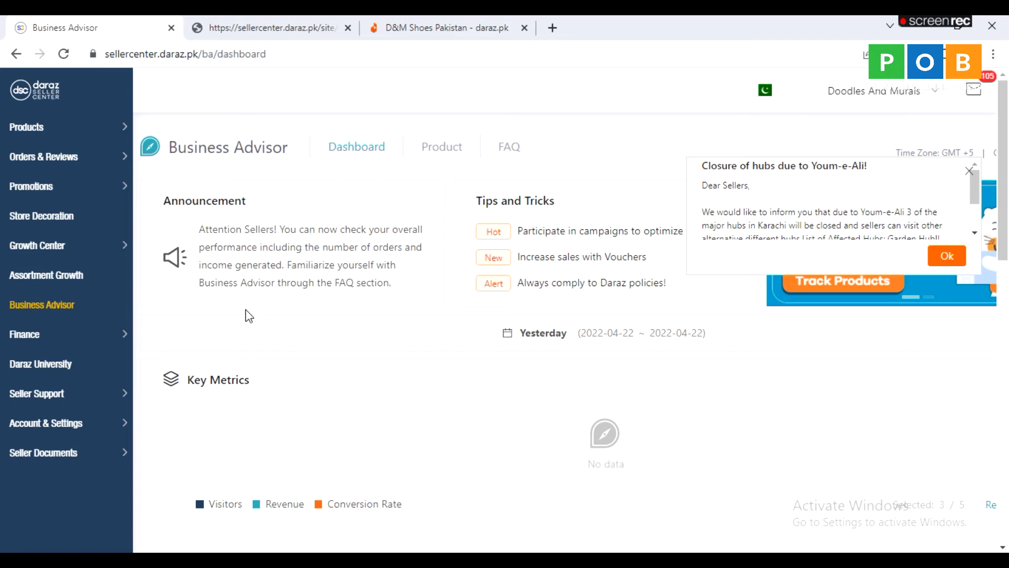
{"action": "left_click", "coordinate": [969, 171]}
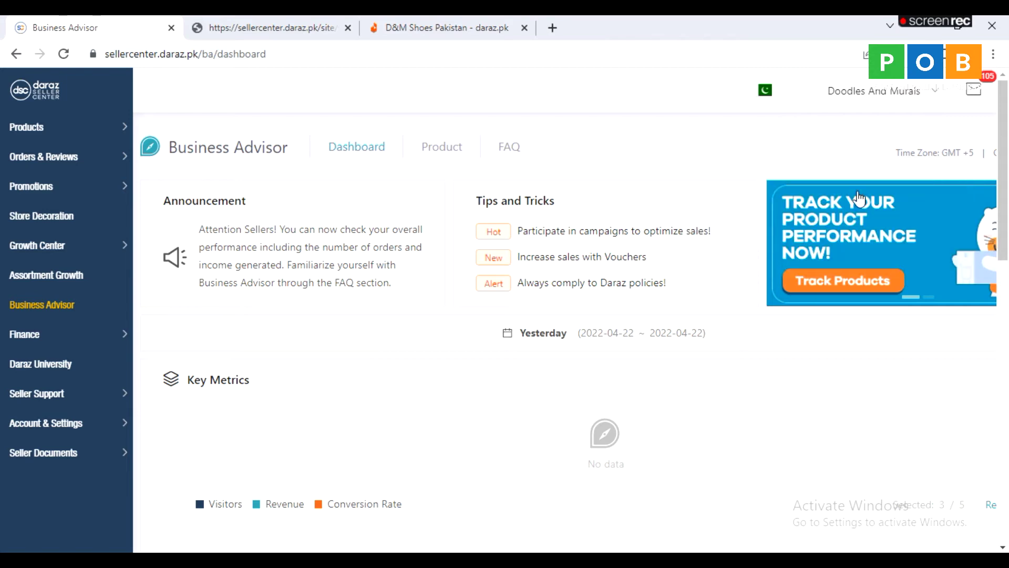
{"action": "scroll", "coordinate": [209, 333], "scroll_direction": "down", "scroll_amount": 3}
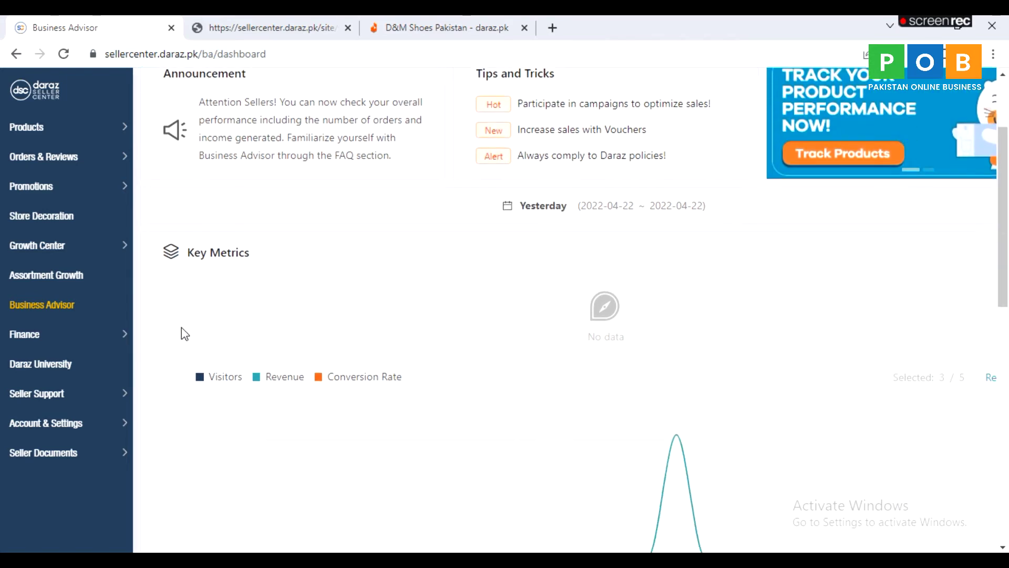
{"action": "scroll", "coordinate": [184, 333], "scroll_direction": "down", "scroll_amount": 2}
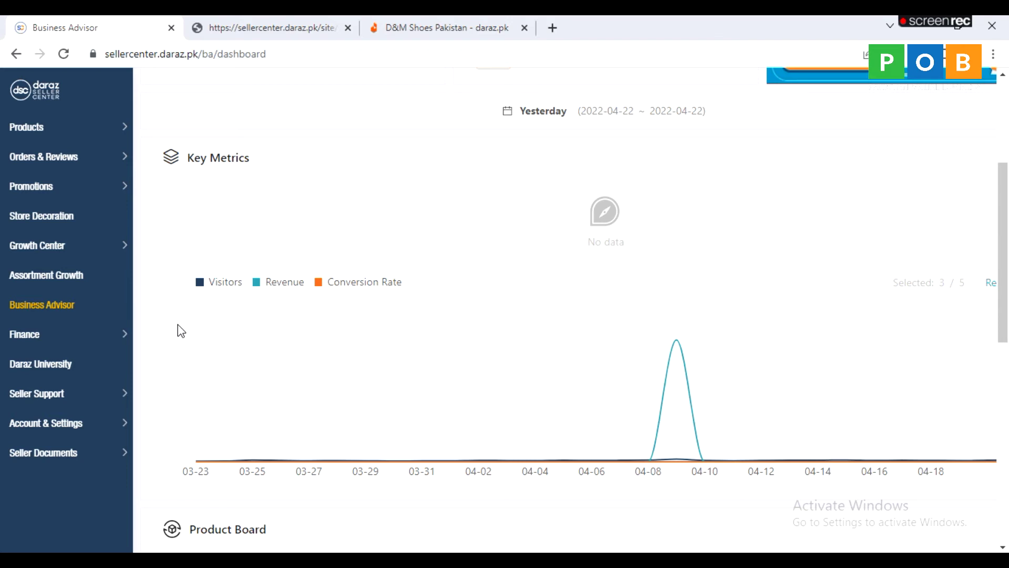
{"action": "scroll", "coordinate": [178, 324], "scroll_direction": "down", "scroll_amount": 3}
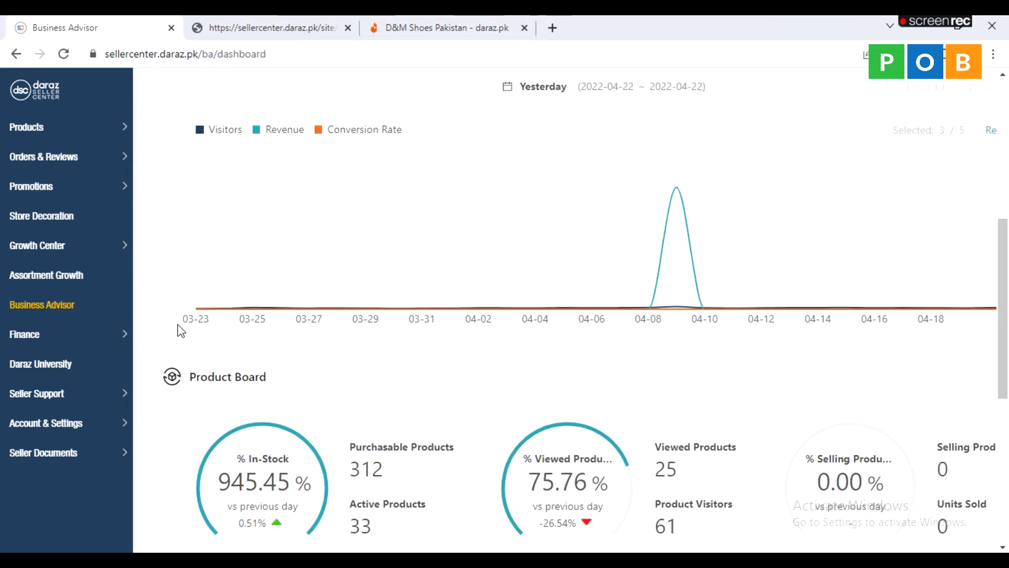
{"action": "scroll", "coordinate": [178, 324], "scroll_direction": "down", "scroll_amount": 2}
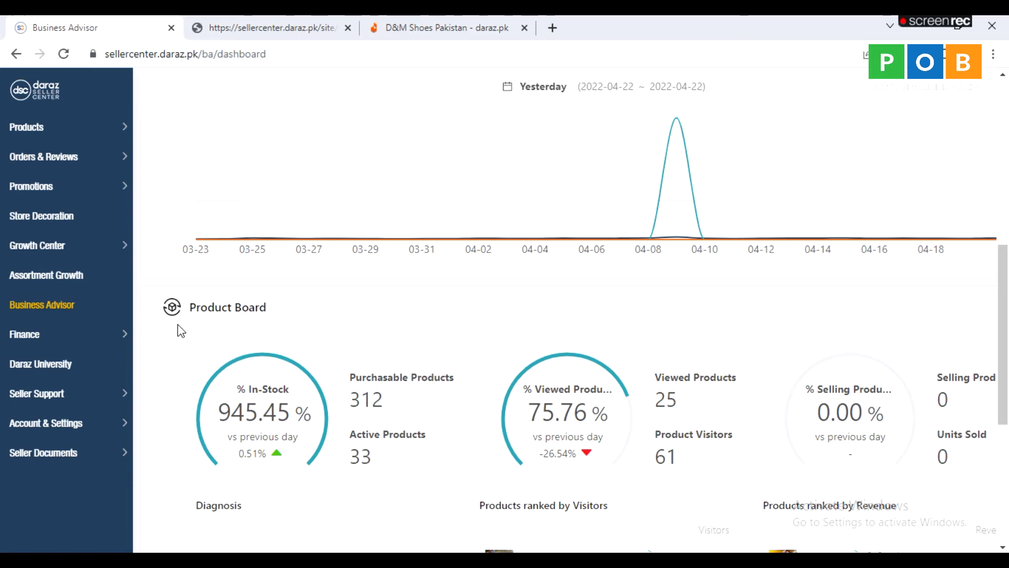
{"action": "scroll", "coordinate": [179, 329], "scroll_direction": "down", "scroll_amount": 3}
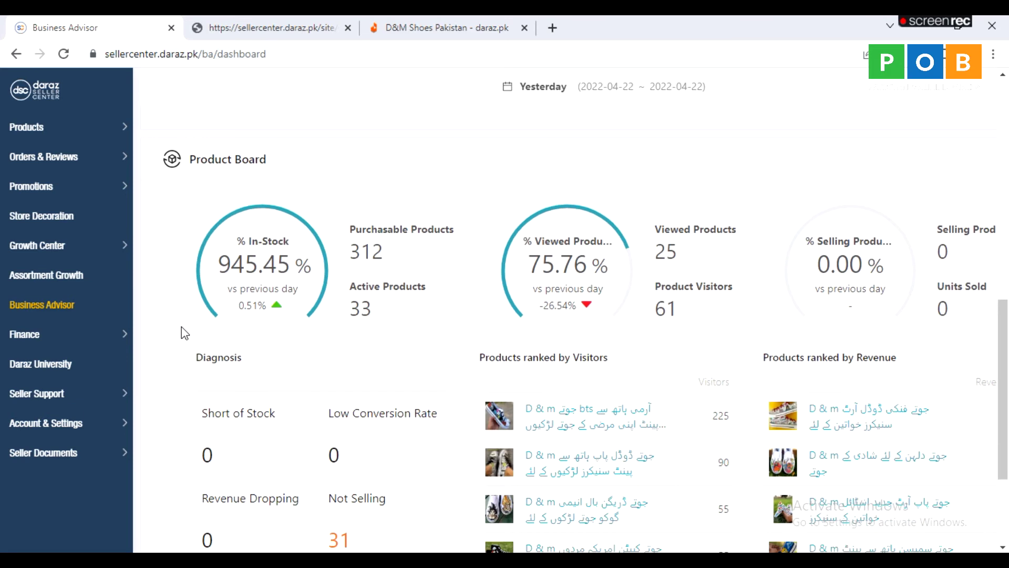
{"action": "scroll", "coordinate": [182, 333], "scroll_direction": "down", "scroll_amount": 2}
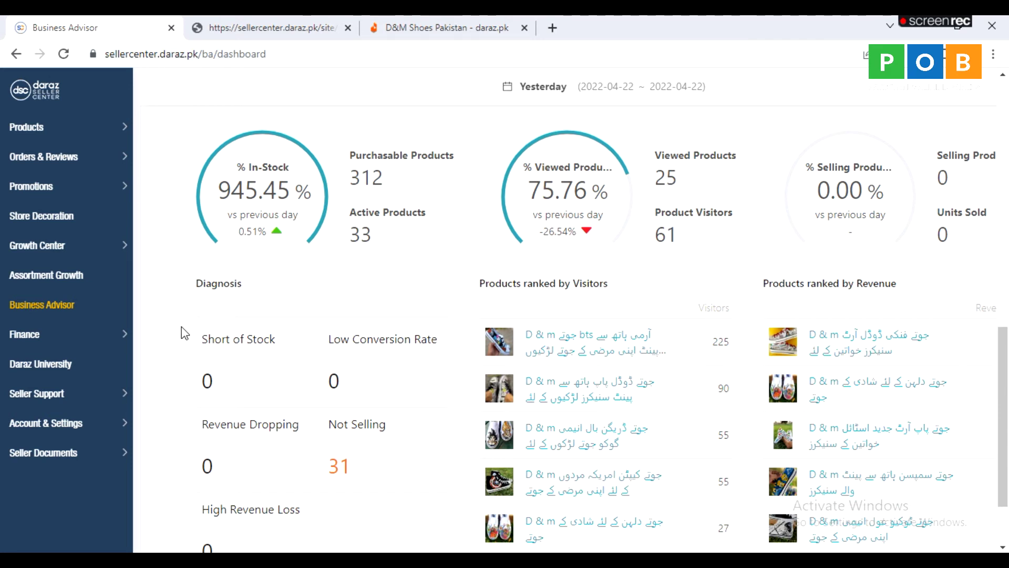
{"action": "scroll", "coordinate": [181, 327], "scroll_direction": "down", "scroll_amount": 2}
{"action": "scroll", "coordinate": [182, 326], "scroll_direction": "up", "scroll_amount": 10}
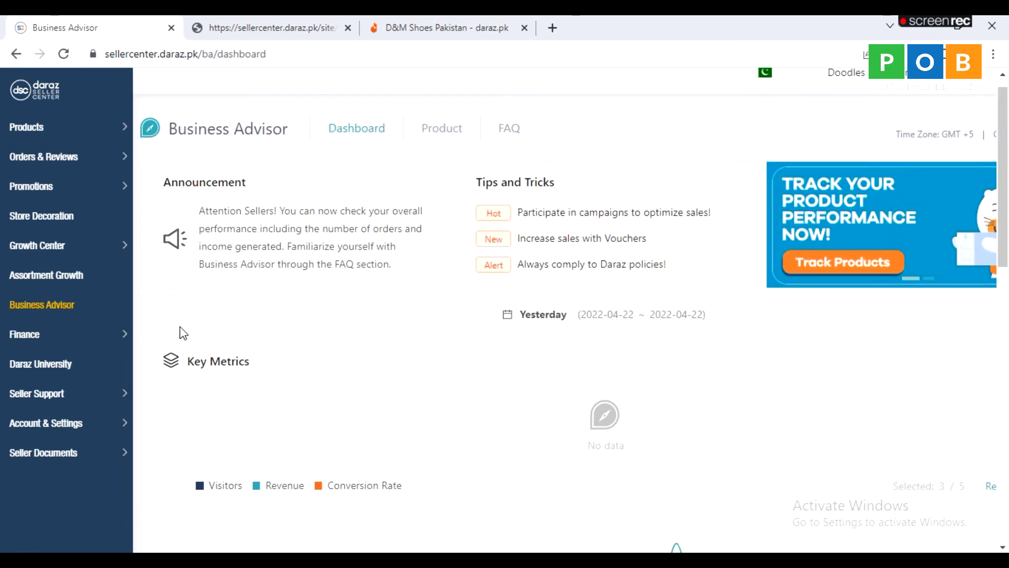
Check daily values on the Key Metrics chart and set the dashboard period to the last 30 days, dismissing the hub closure notice.
{"action": "scroll", "coordinate": [180, 326], "scroll_direction": "down", "scroll_amount": 3}
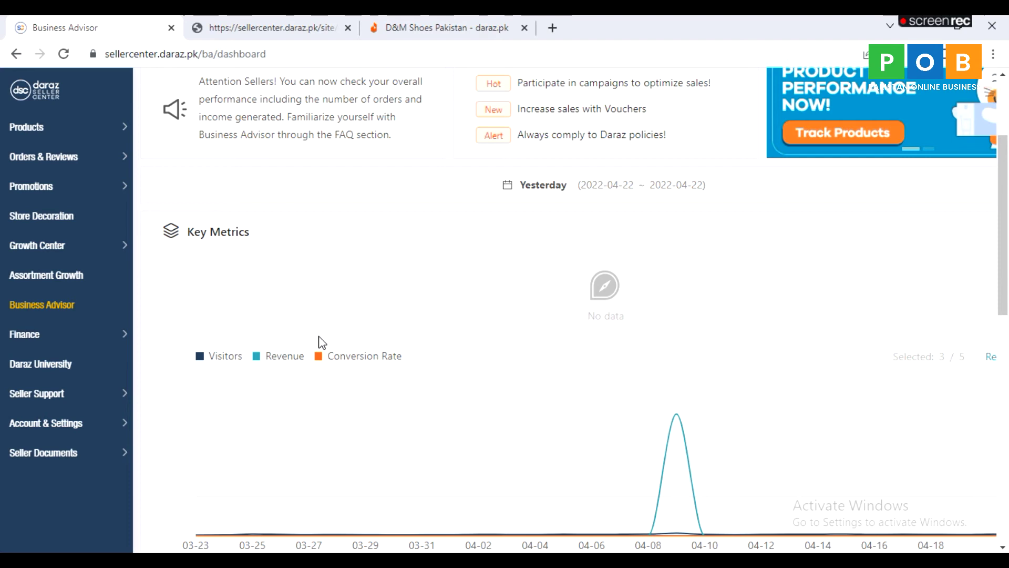
{"action": "scroll", "coordinate": [322, 342], "scroll_direction": "down", "scroll_amount": 2}
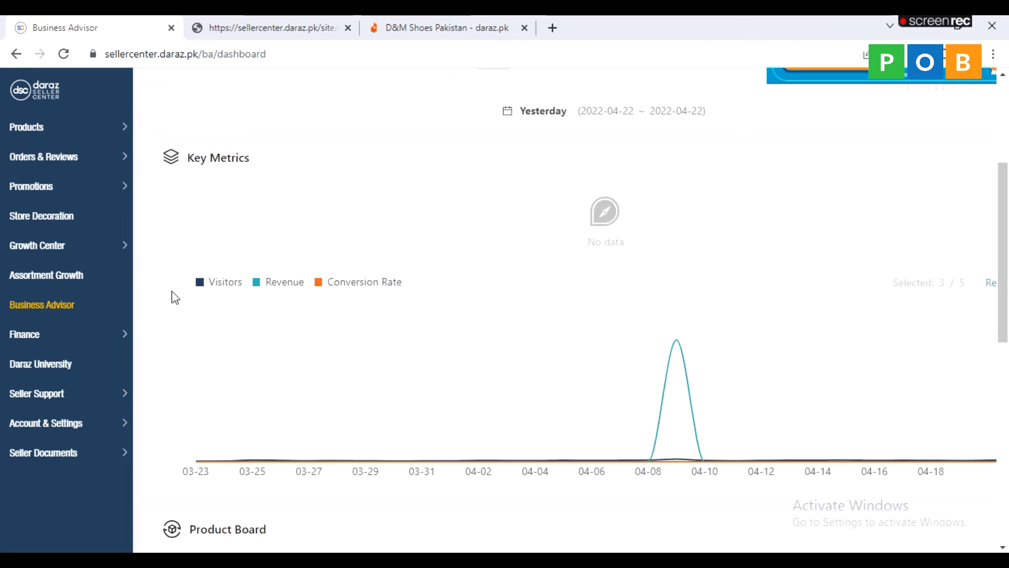
{"action": "mouse_move", "coordinate": [683, 456]}
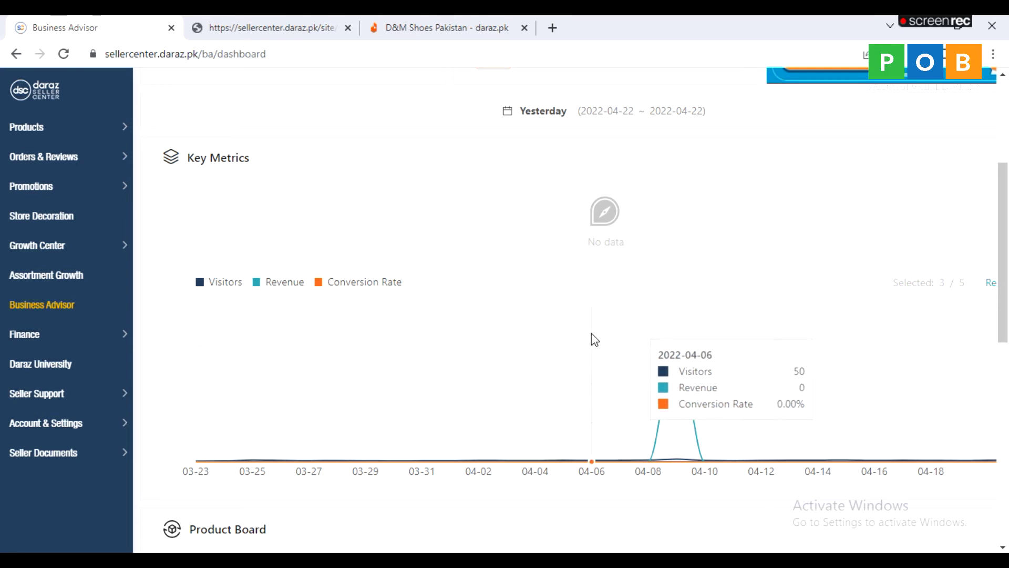
{"action": "left_click", "coordinate": [552, 112]}
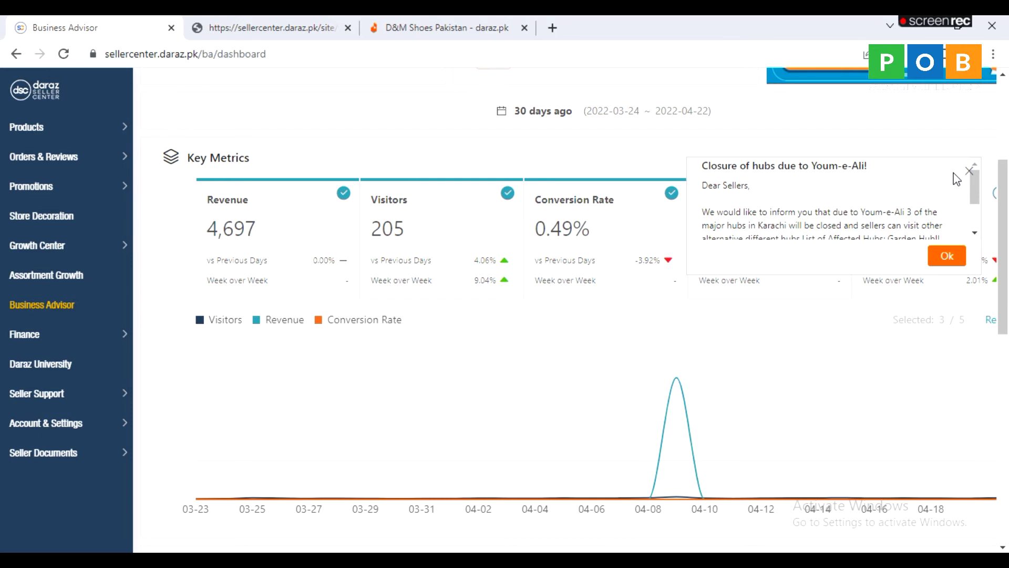
{"action": "left_click", "coordinate": [969, 171]}
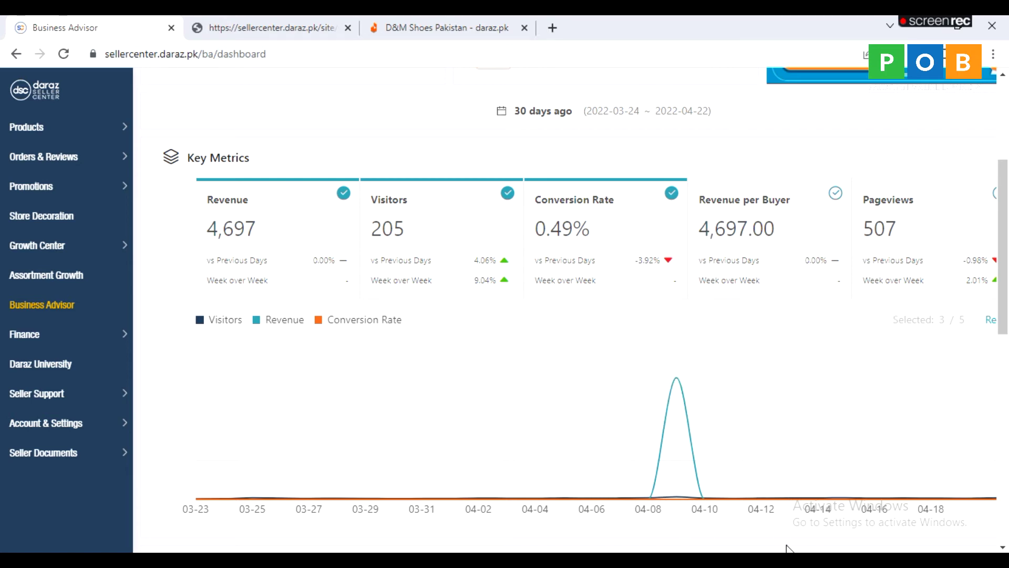
Review the Product Board's active and purchasable products, in-stock percentage, viewed products and product visitors for the 30-day period.
{"action": "left_click_drag", "start_coordinate": [1005, 326], "coordinate": [1005, 477]}
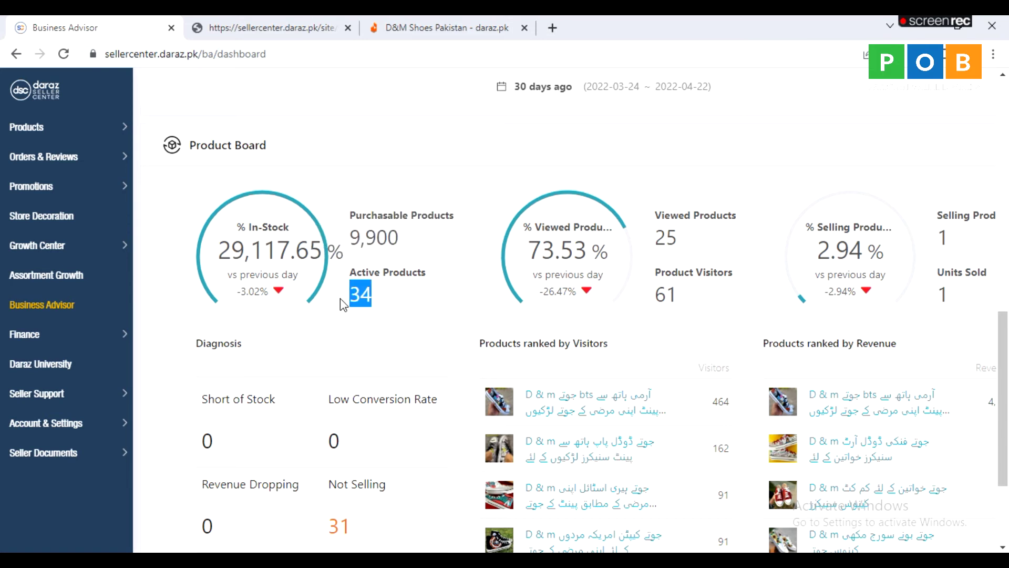
{"action": "double_click", "coordinate": [356, 236]}
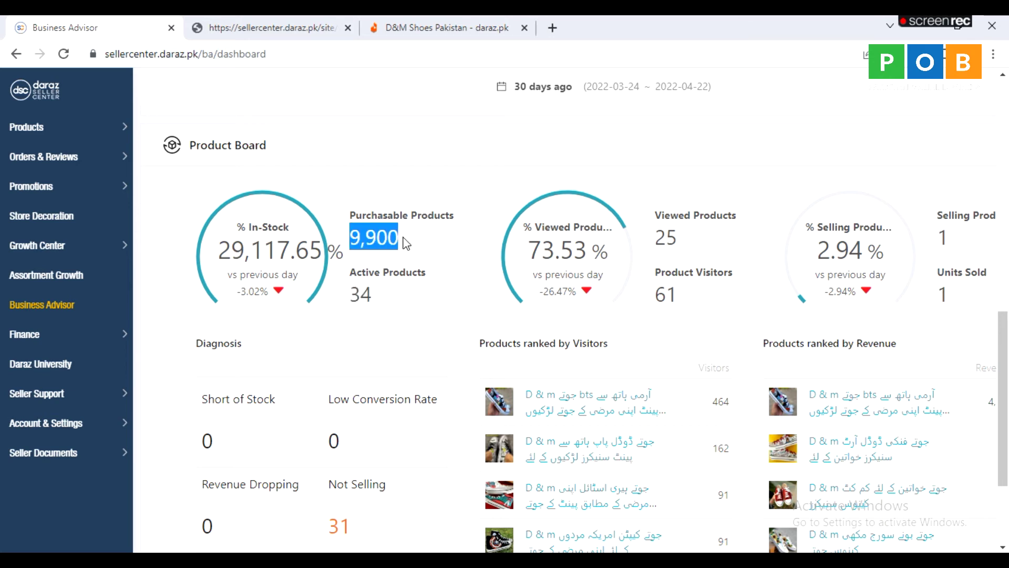
{"action": "left_click", "coordinate": [231, 248]}
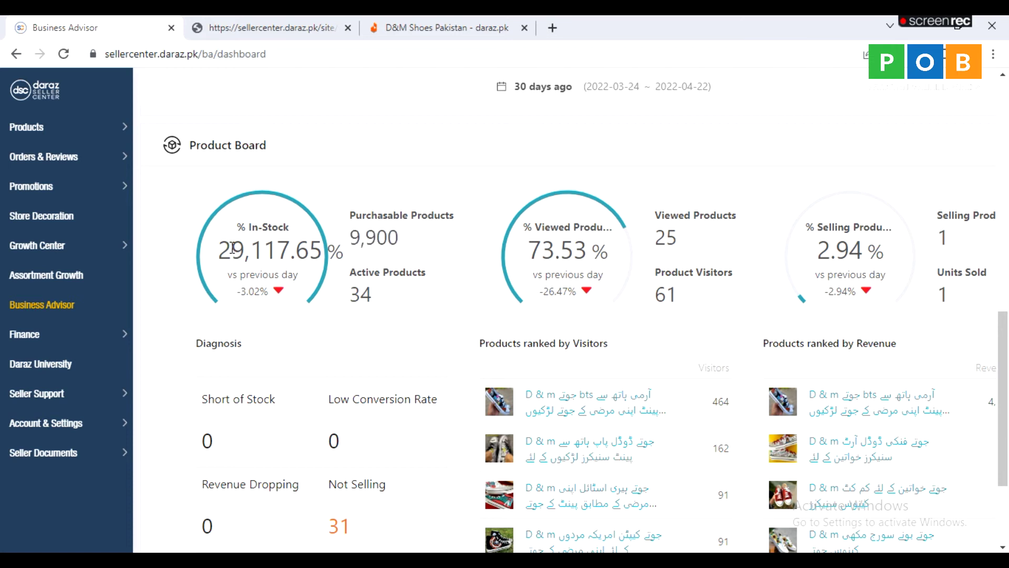
{"action": "left_click_drag", "start_coordinate": [232, 248], "coordinate": [299, 241]}
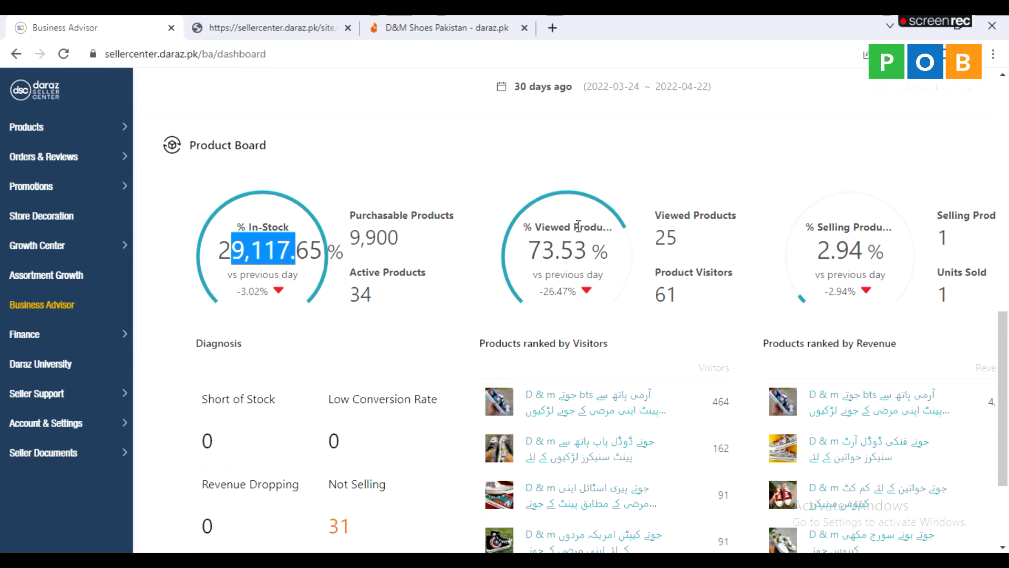
{"action": "left_click_drag", "start_coordinate": [654, 231], "coordinate": [697, 247]}
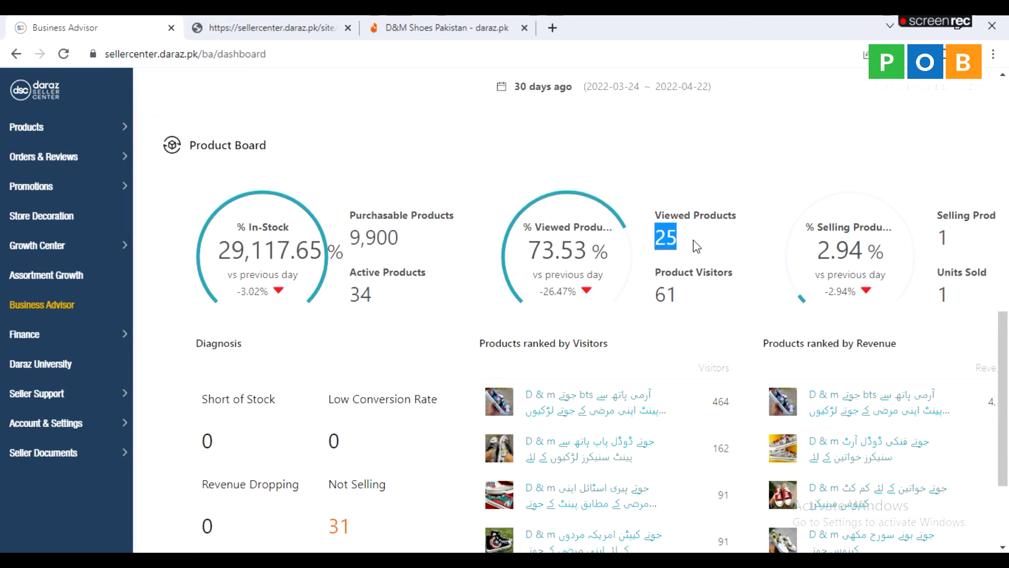
{"action": "left_click_drag", "start_coordinate": [685, 301], "coordinate": [646, 302]}
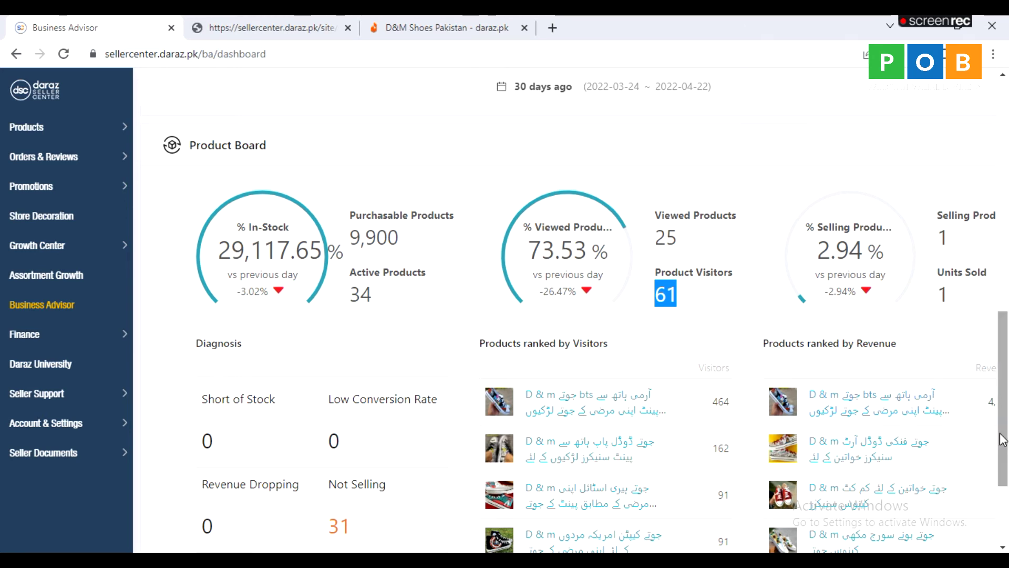
Look over the Product Board's selling figures, Diagnosis section, and product rankings by visitors and by revenue.
{"action": "scroll", "coordinate": [854, 426], "scroll_direction": "down", "scroll_amount": 3}
{"action": "left_click_drag", "start_coordinate": [901, 518], "coordinate": [964, 480]}
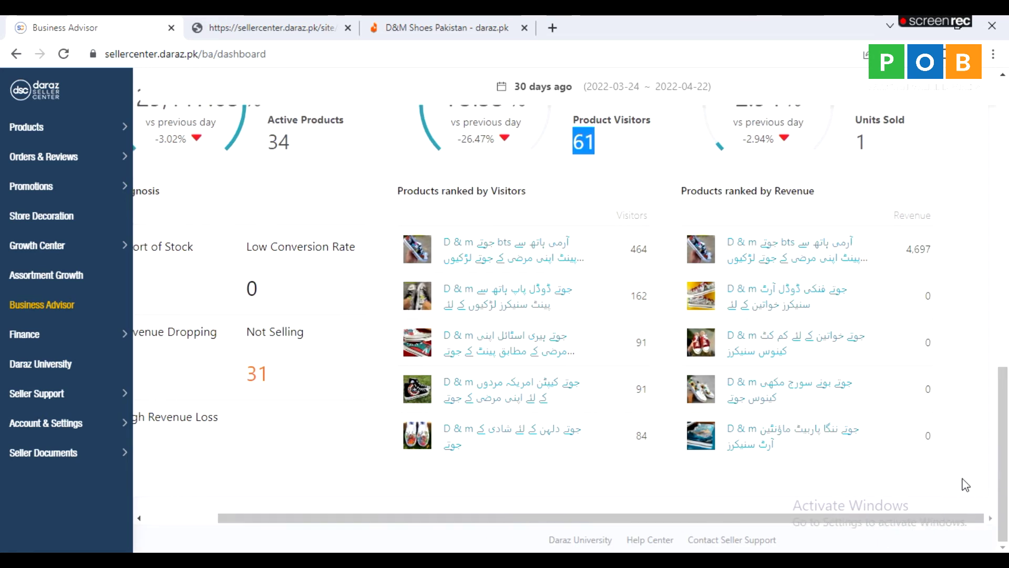
{"action": "scroll", "coordinate": [963, 480], "scroll_direction": "up", "scroll_amount": 6}
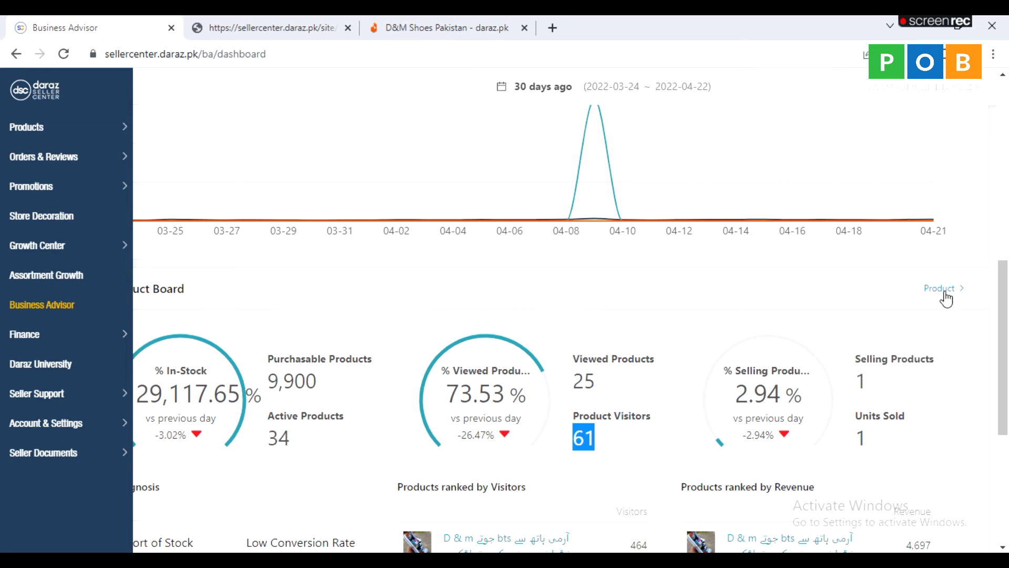
{"action": "left_click_drag", "start_coordinate": [1003, 398], "coordinate": [1004, 508]}
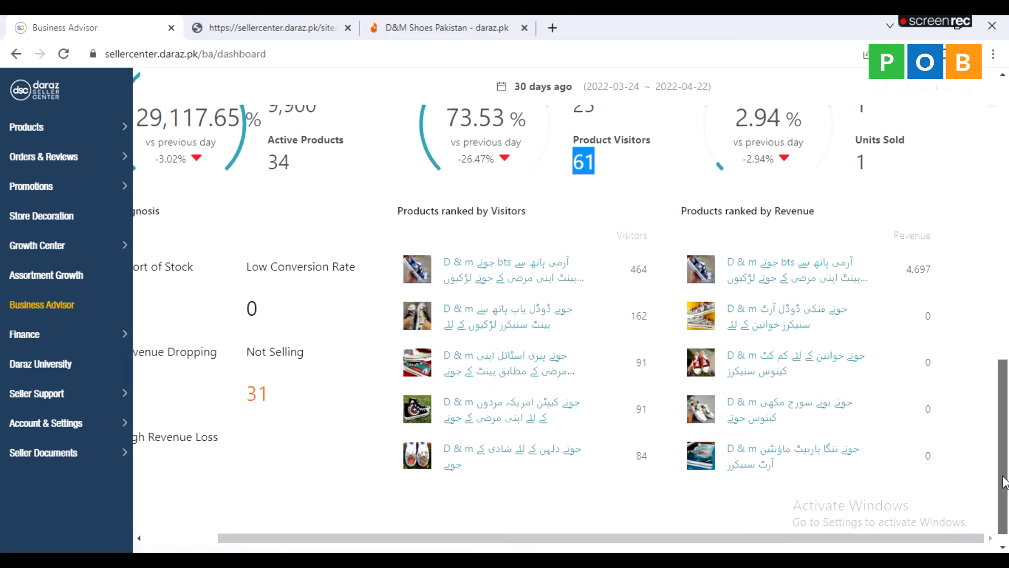
{"action": "left_click_drag", "start_coordinate": [758, 541], "coordinate": [658, 541]}
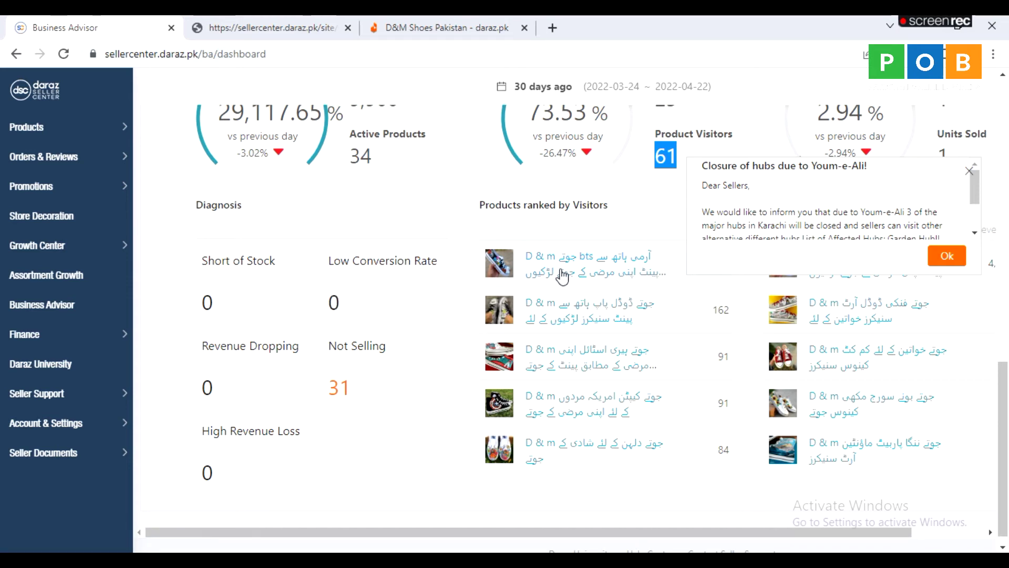
Dismiss the hub closure notice and compare the top-ranked product's visitor count with the revenue ranking.
{"action": "left_click", "coordinate": [969, 170]}
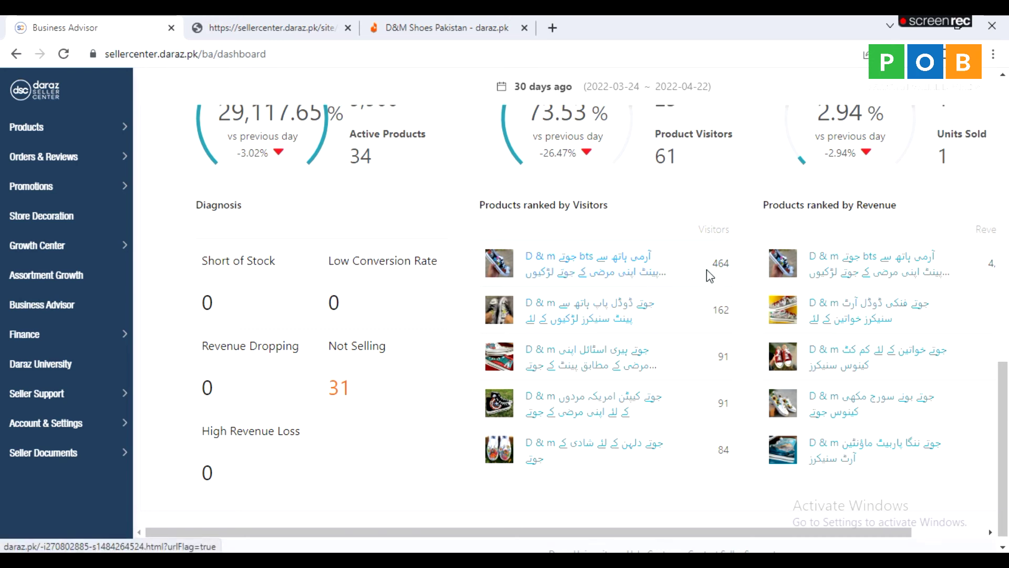
{"action": "left_click_drag", "start_coordinate": [714, 262], "coordinate": [734, 268]}
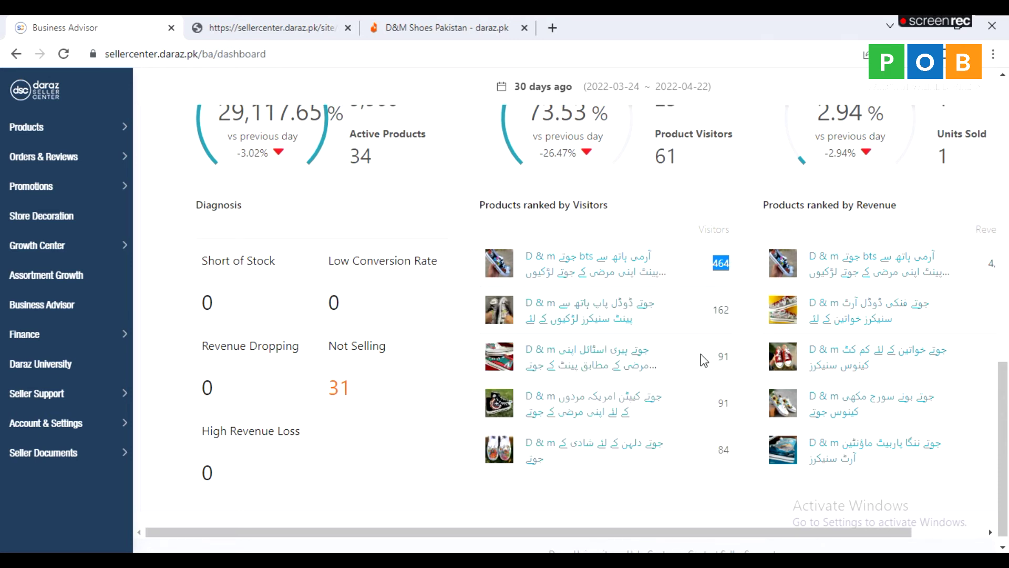
{"action": "left_click_drag", "start_coordinate": [754, 532], "coordinate": [835, 540]}
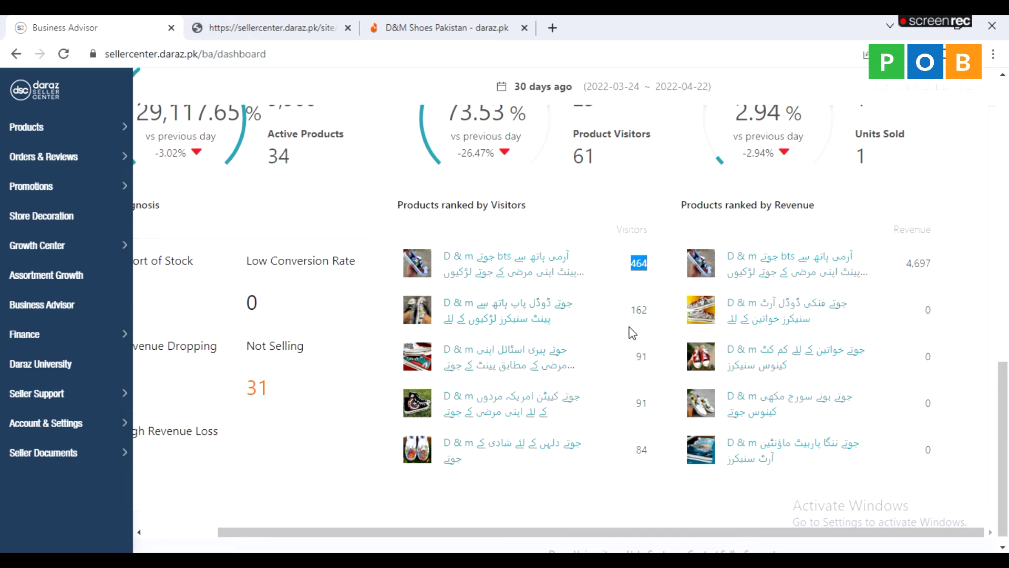
{"action": "left_click_drag", "start_coordinate": [640, 544], "coordinate": [496, 505]}
{"action": "scroll", "coordinate": [450, 441], "scroll_direction": "down", "scroll_amount": 1}
Open Business Advisor's Product performance page, dismiss the hub closure notice, and review the traffic and conversion metrics and product list.
{"action": "scroll", "coordinate": [451, 469], "scroll_direction": "up", "scroll_amount": 10}
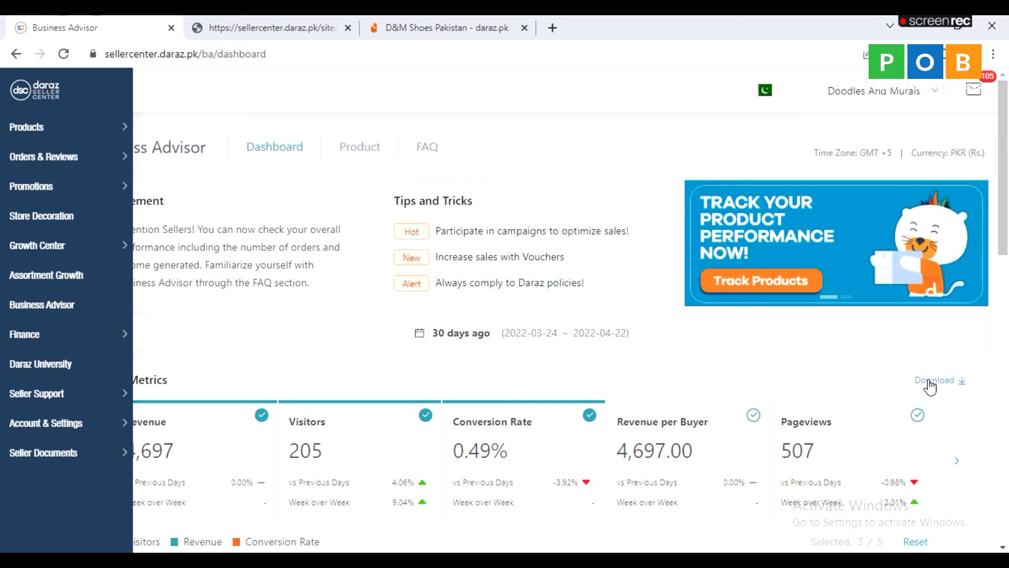
{"action": "left_click", "coordinate": [466, 337]}
{"action": "left_click", "coordinate": [356, 150]}
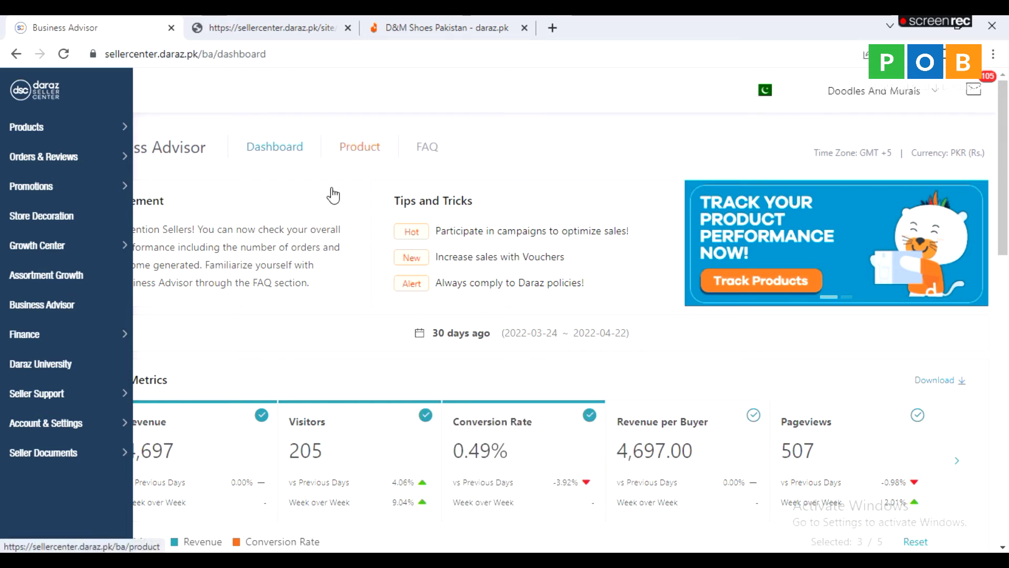
{"action": "double_click", "coordinate": [208, 366]}
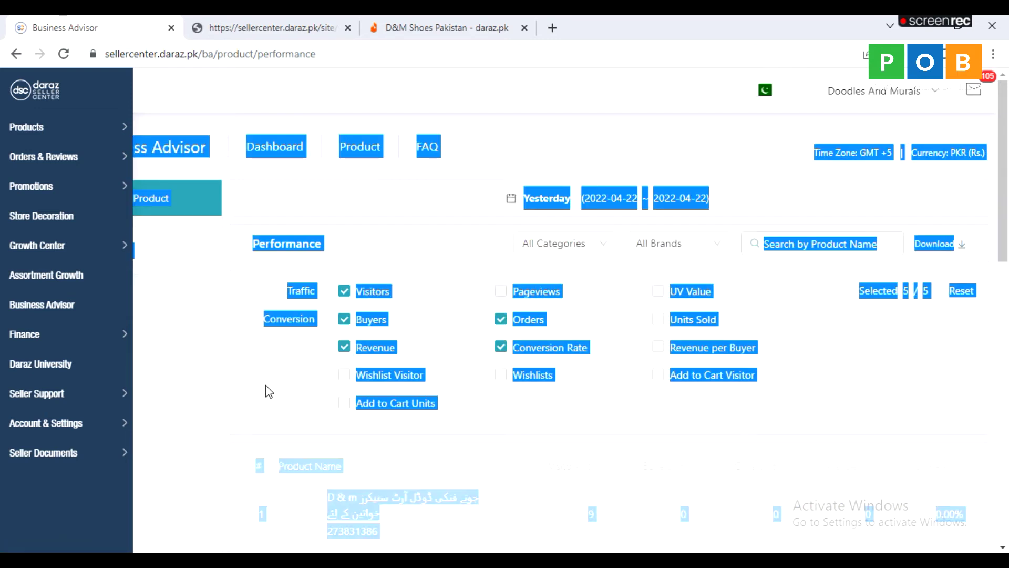
{"action": "left_click", "coordinate": [247, 358]}
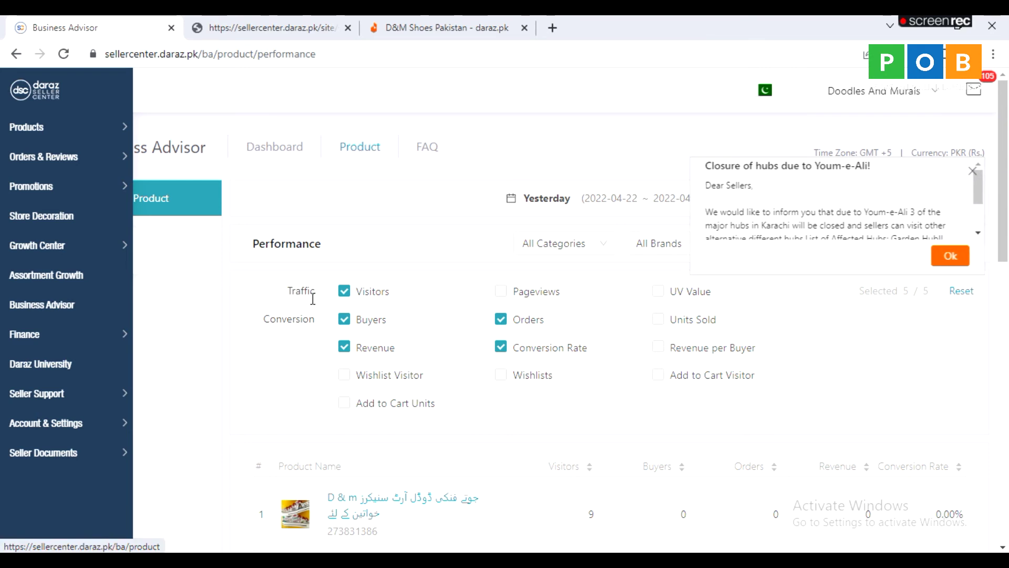
{"action": "scroll", "coordinate": [256, 342], "scroll_direction": "down", "scroll_amount": 4}
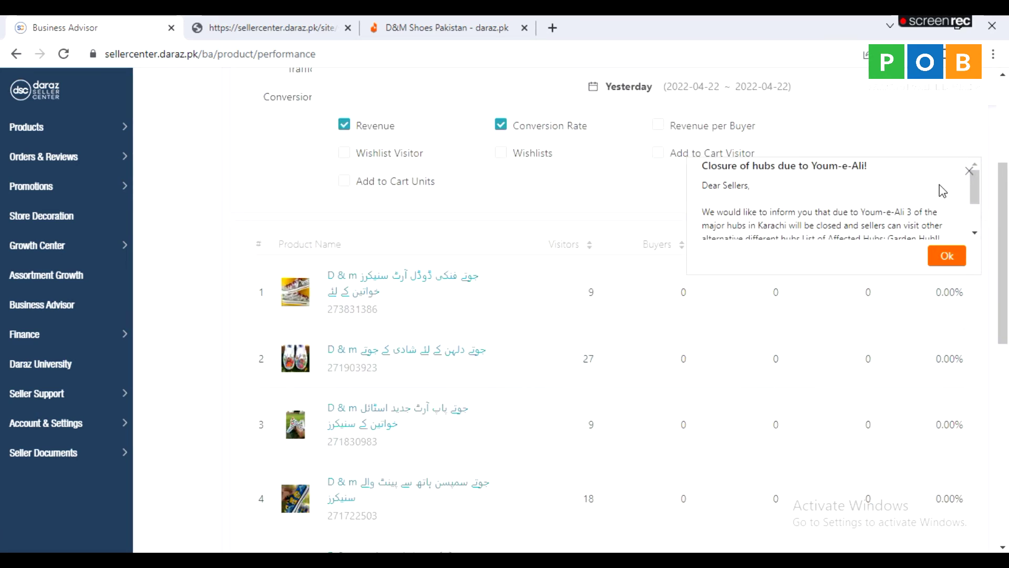
{"action": "left_click", "coordinate": [970, 171]}
{"action": "scroll", "coordinate": [236, 252], "scroll_direction": "up", "scroll_amount": 4}
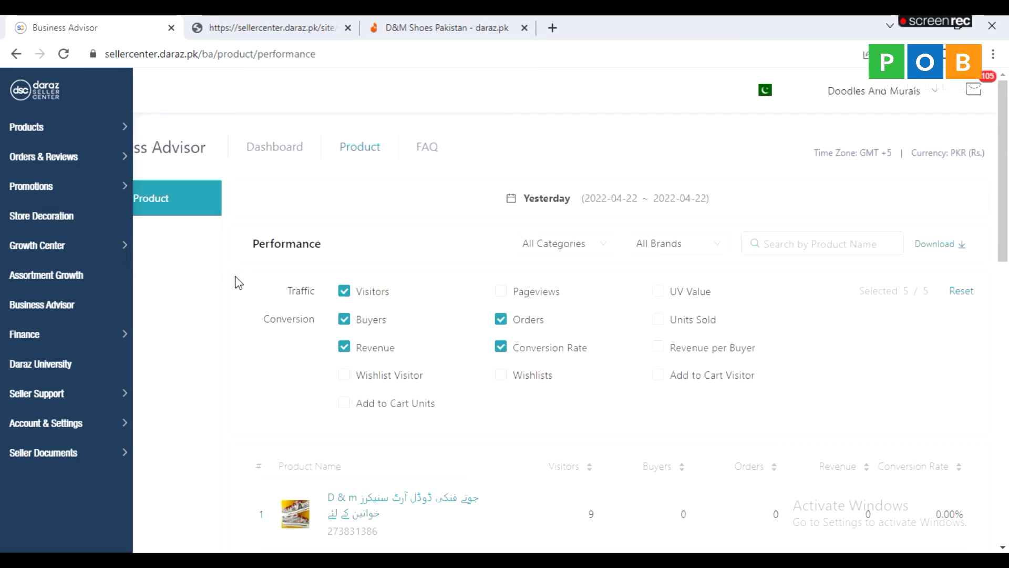
Check the category and brand filter options available for the product performance list.
{"action": "left_click", "coordinate": [592, 255]}
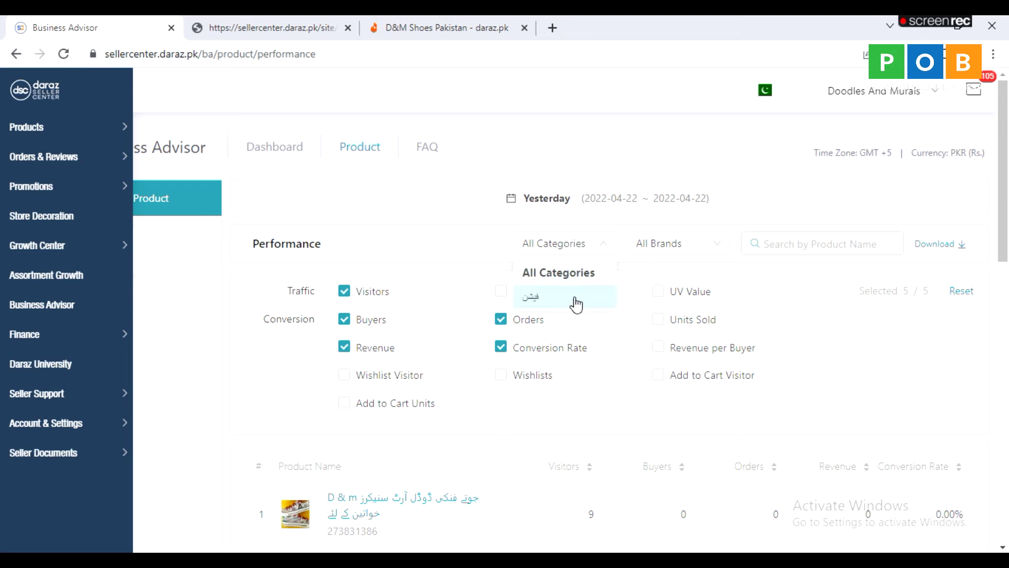
{"action": "left_click", "coordinate": [725, 247]}
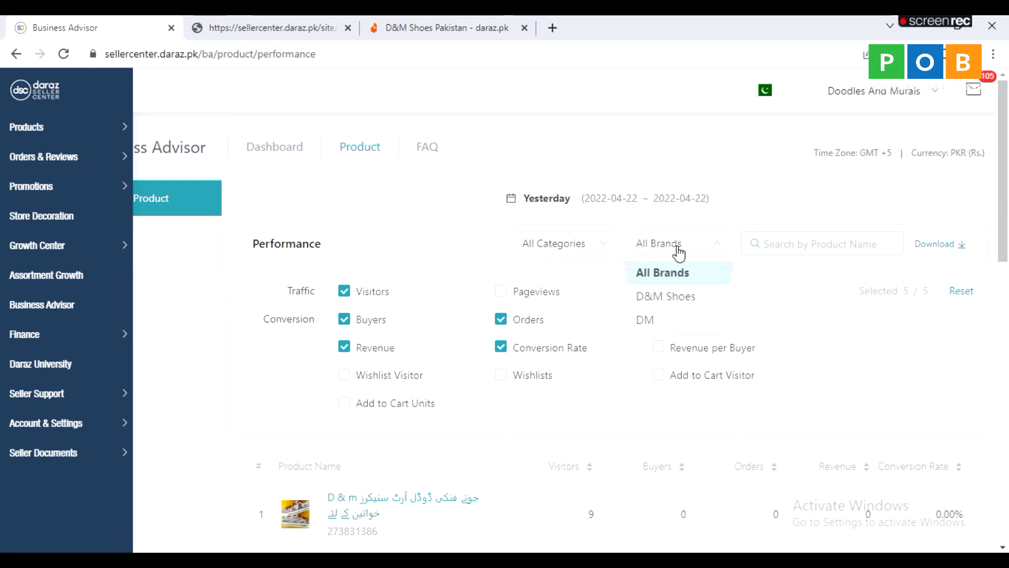
{"action": "left_click", "coordinate": [203, 342]}
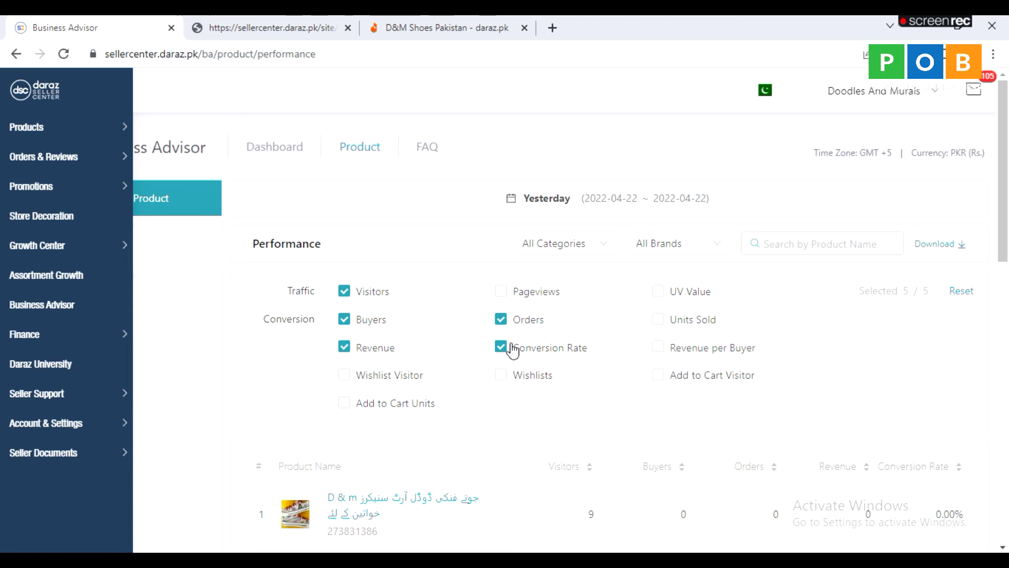
Replace the Buyers metric with Pageviews in the product performance table.
{"action": "left_click", "coordinate": [662, 290]}
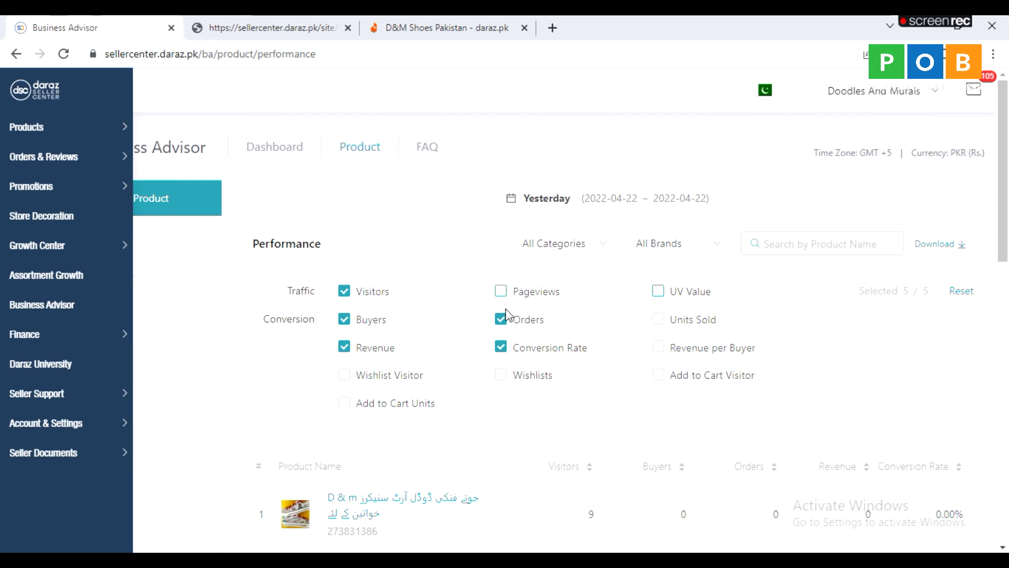
{"action": "left_click", "coordinate": [350, 323]}
{"action": "left_click", "coordinate": [503, 292]}
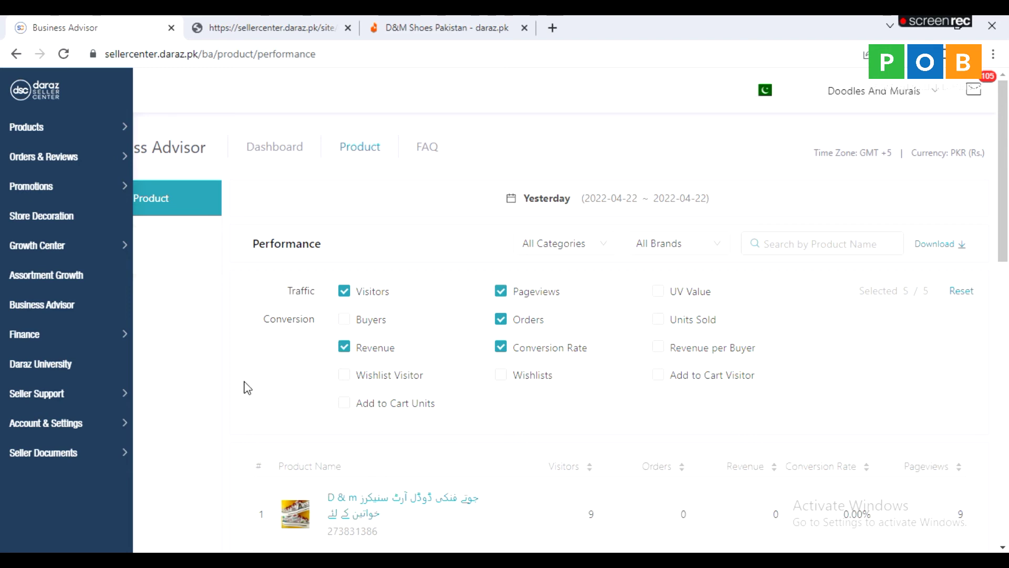
Compare visitors and pageviews for the listed products, and check the date range options for the performance data.
{"action": "scroll", "coordinate": [193, 390], "scroll_direction": "down", "scroll_amount": 5}
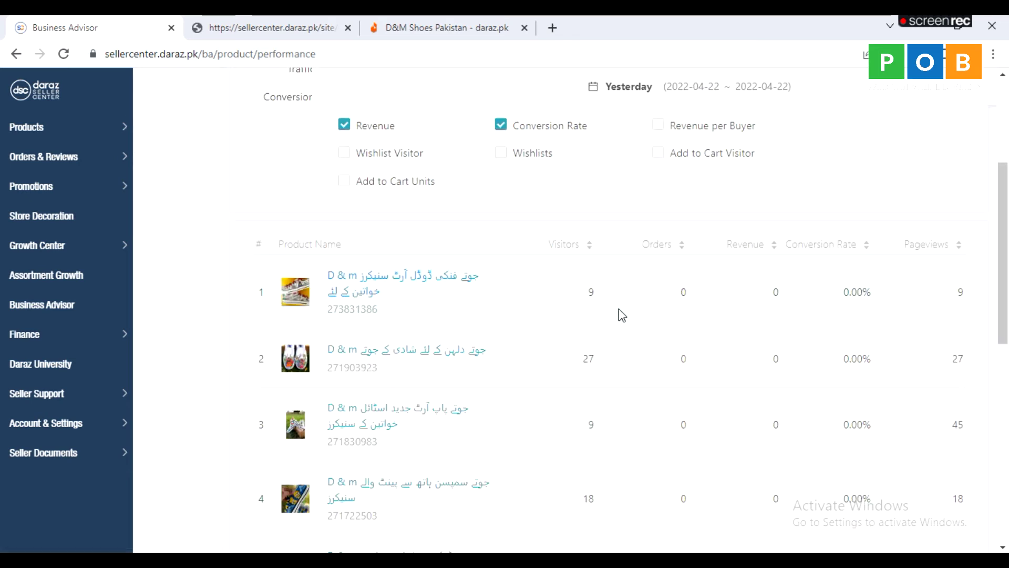
{"action": "left_click_drag", "start_coordinate": [603, 299], "coordinate": [564, 295]}
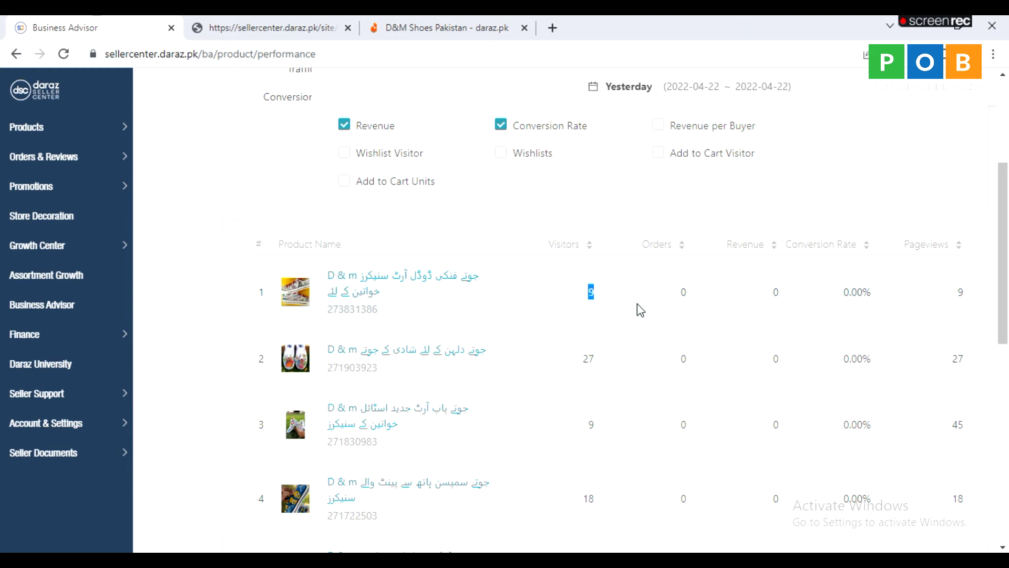
{"action": "left_click_drag", "start_coordinate": [966, 292], "coordinate": [779, 362]}
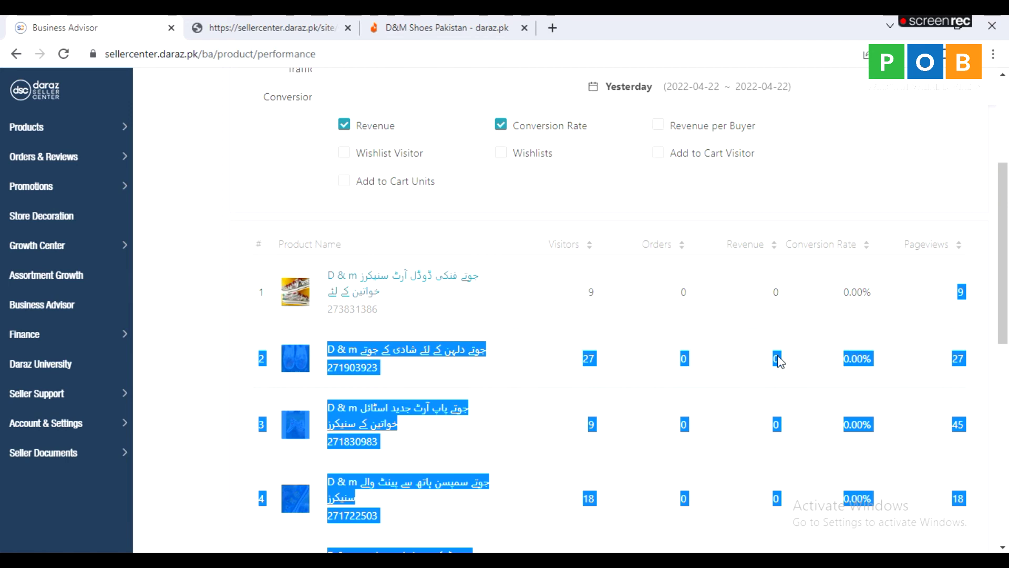
{"action": "left_click", "coordinate": [204, 375]}
{"action": "scroll", "coordinate": [254, 378], "scroll_direction": "down", "scroll_amount": 3}
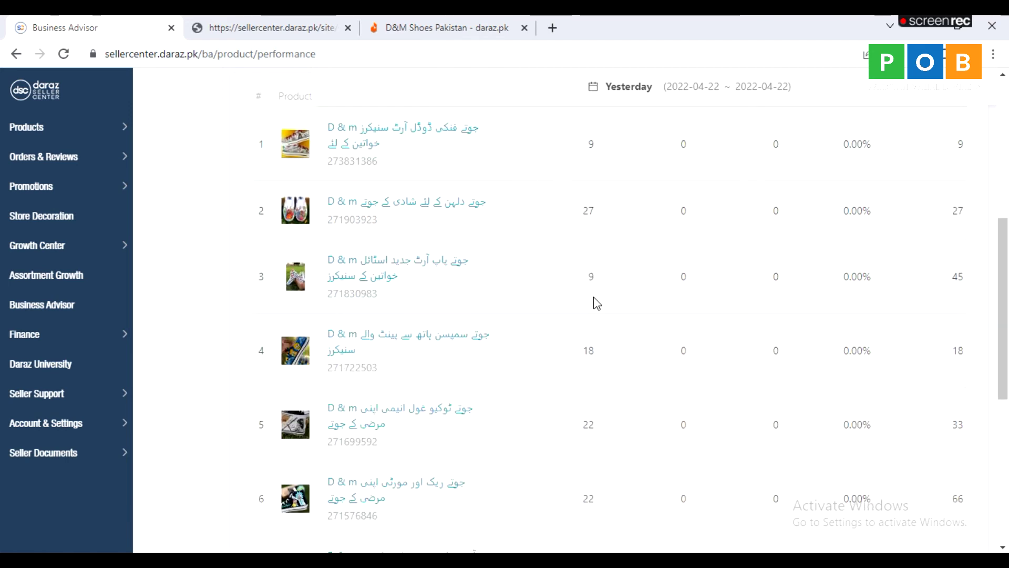
{"action": "scroll", "coordinate": [594, 304], "scroll_direction": "down", "scroll_amount": 4}
{"action": "double_click", "coordinate": [585, 350]}
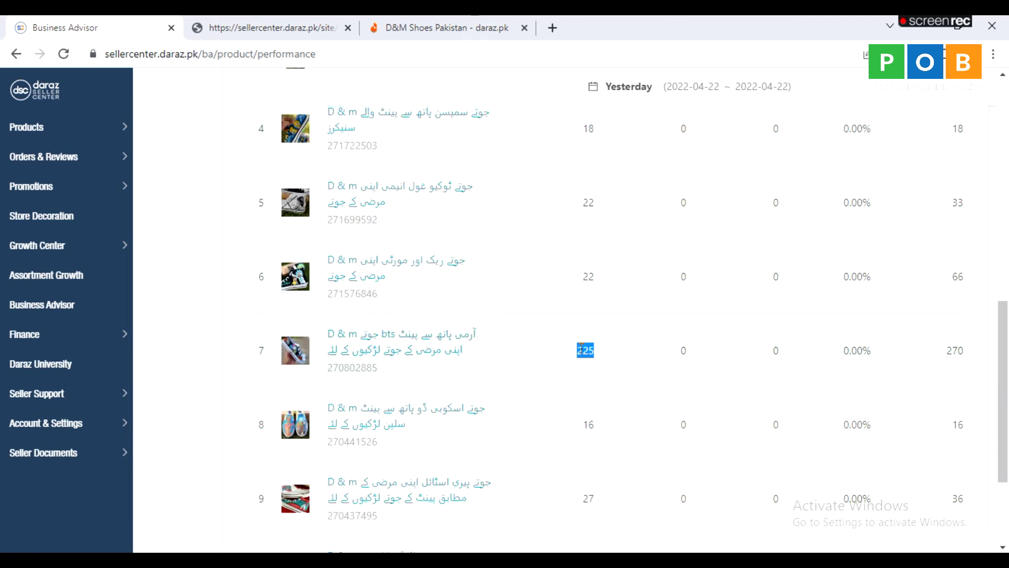
{"action": "scroll", "coordinate": [597, 357], "scroll_direction": "down", "scroll_amount": 3}
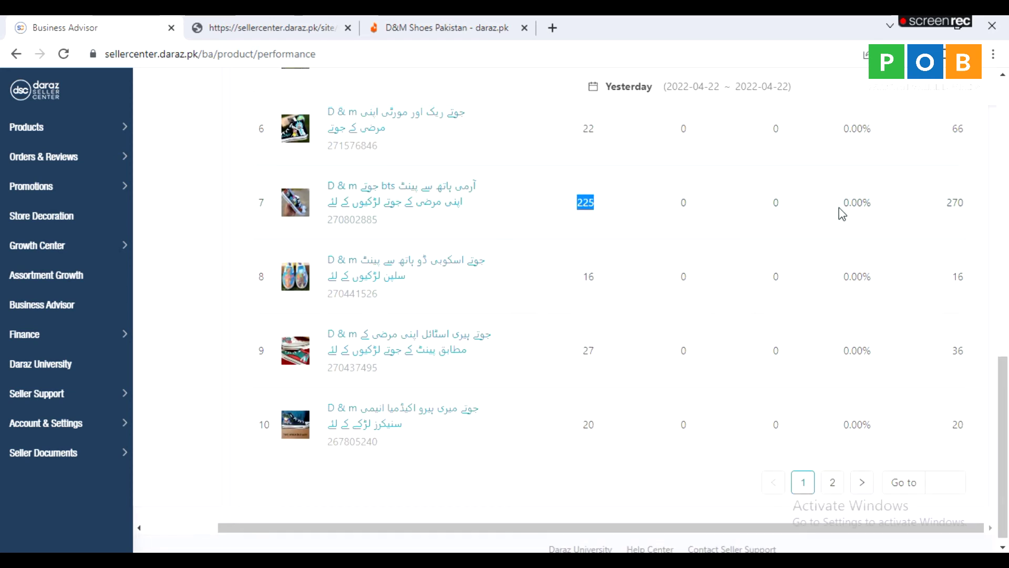
{"action": "scroll", "coordinate": [680, 341], "scroll_direction": "up", "scroll_amount": 14}
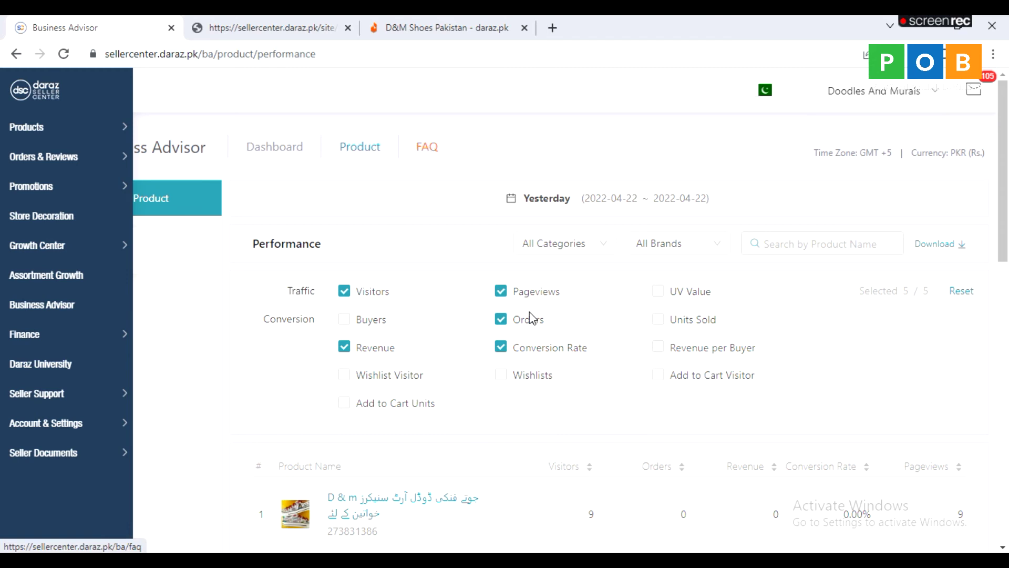
{"action": "left_click", "coordinate": [539, 201]}
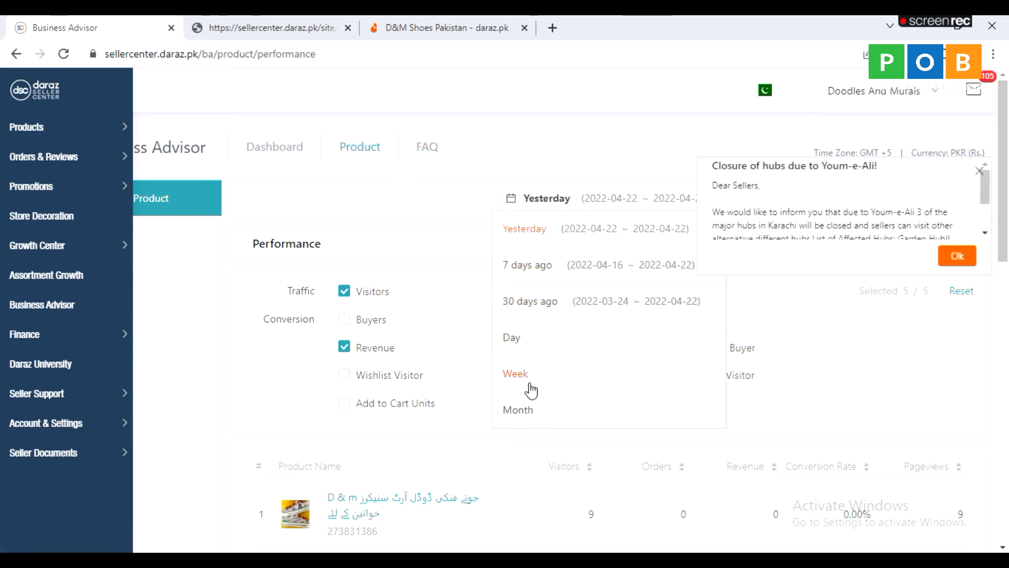
Open the Business Advisor FAQ, dismiss the hub closure notice, and read through the questions and answers.
{"action": "left_click", "coordinate": [427, 147]}
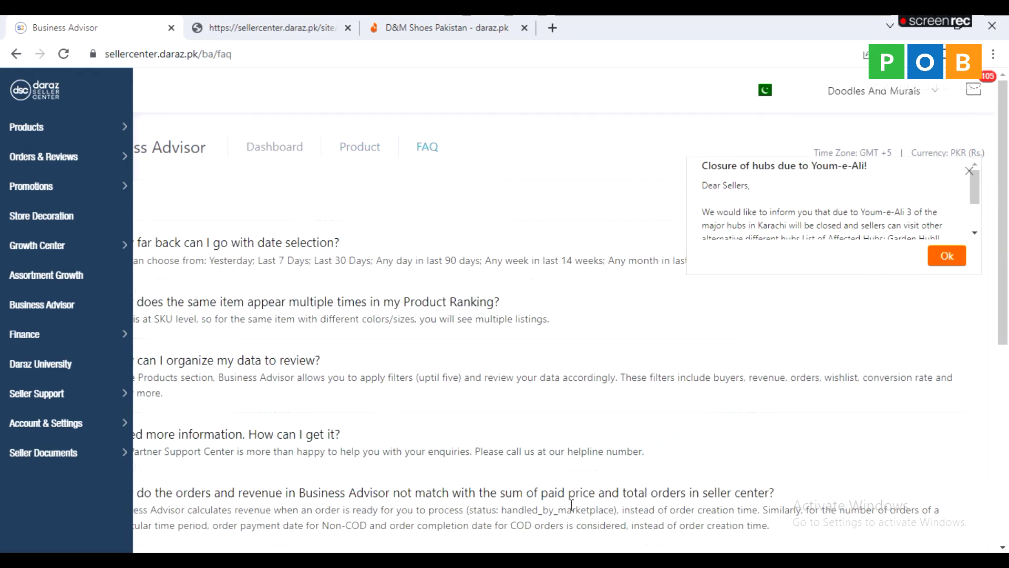
{"action": "scroll", "coordinate": [725, 470], "scroll_direction": "down", "scroll_amount": 6}
{"action": "left_click_drag", "start_coordinate": [686, 512], "coordinate": [610, 513]}
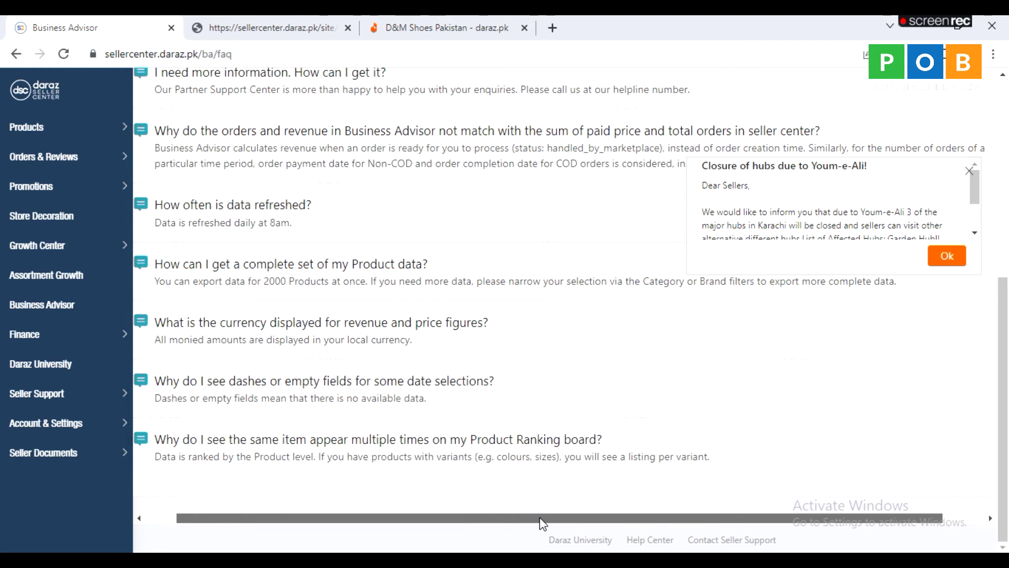
{"action": "scroll", "coordinate": [417, 399], "scroll_direction": "up", "scroll_amount": 7}
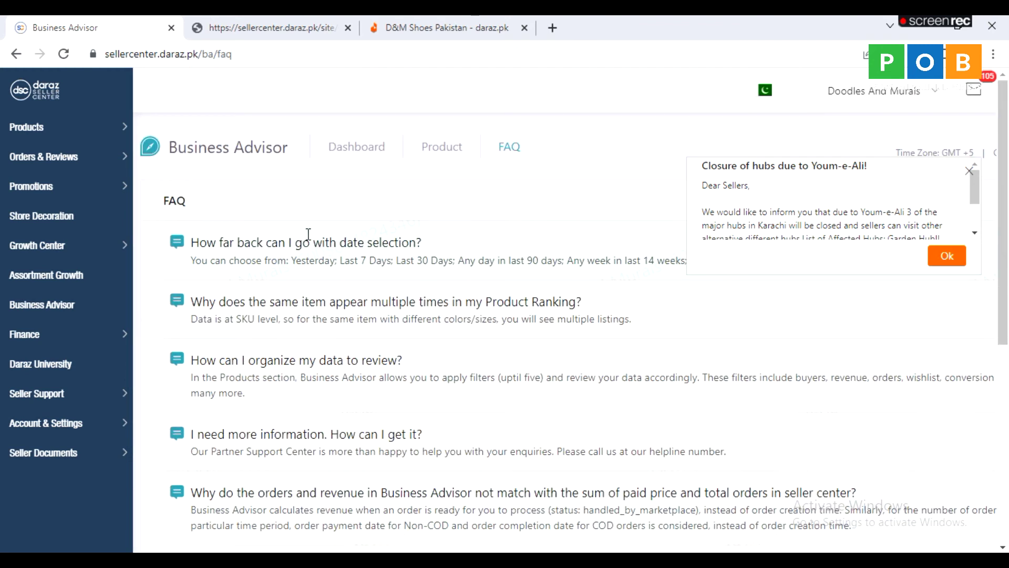
{"action": "left_click", "coordinate": [970, 172]}
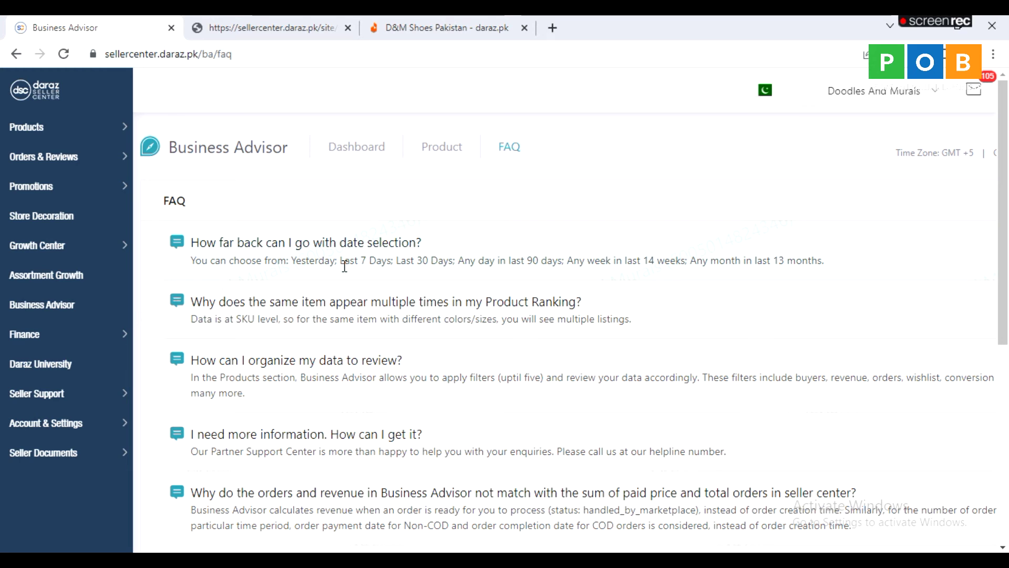
{"action": "scroll", "coordinate": [243, 285], "scroll_direction": "down", "scroll_amount": 3}
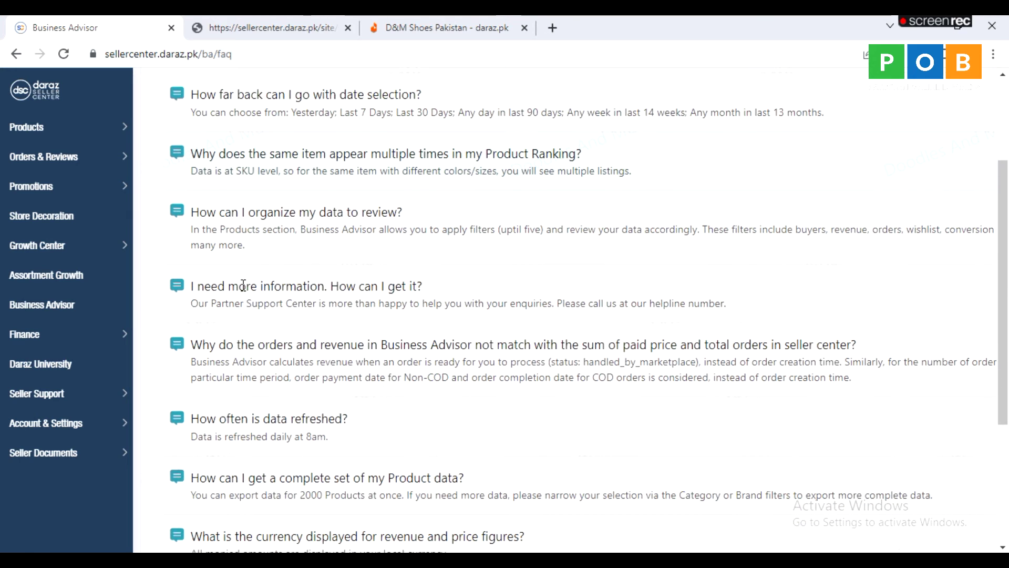
{"action": "scroll", "coordinate": [243, 286], "scroll_direction": "down", "scroll_amount": 2}
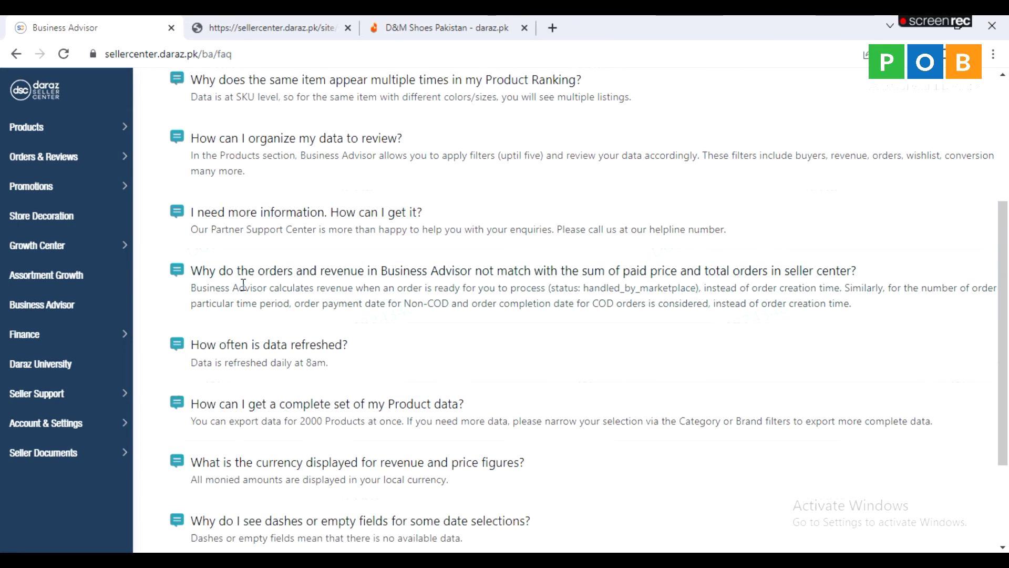
{"action": "scroll", "coordinate": [243, 284], "scroll_direction": "down", "scroll_amount": 3}
{"action": "scroll", "coordinate": [243, 283], "scroll_direction": "up", "scroll_amount": 7}
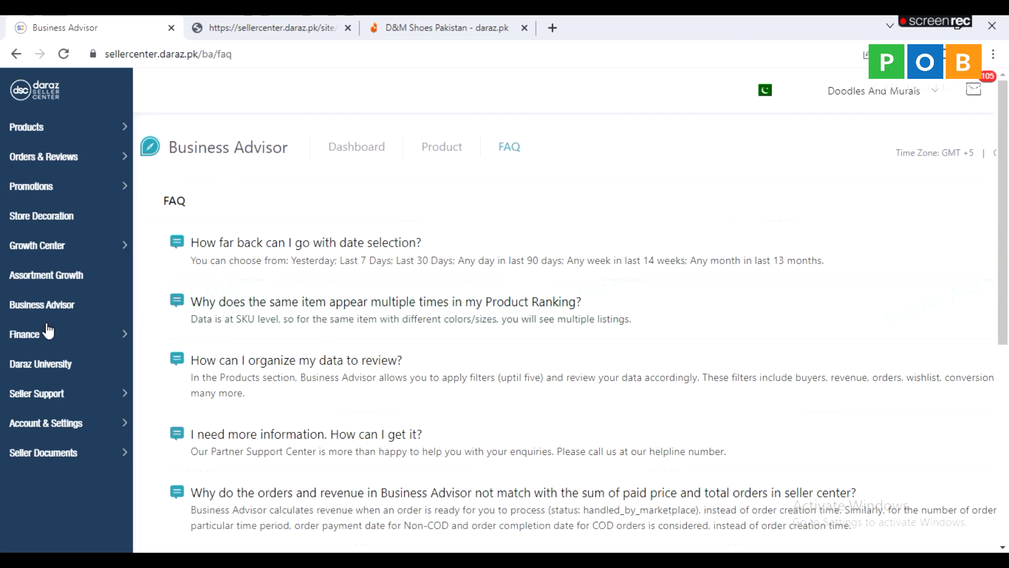
Open the Finance account statements, dismiss the hub closure notice, and check the statement period selector.
{"action": "mouse_move", "coordinate": [21, 342]}
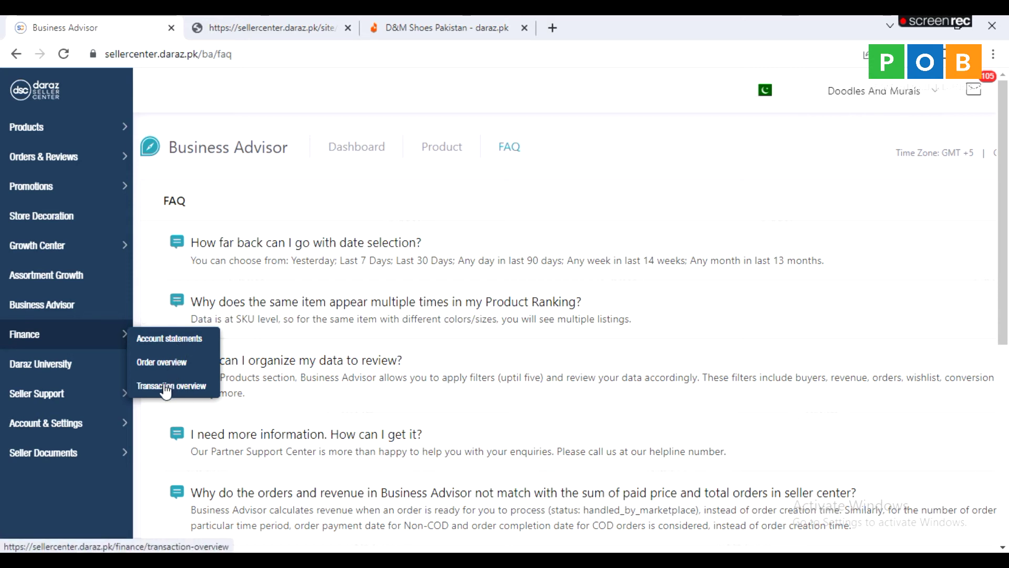
{"action": "left_click", "coordinate": [169, 339]}
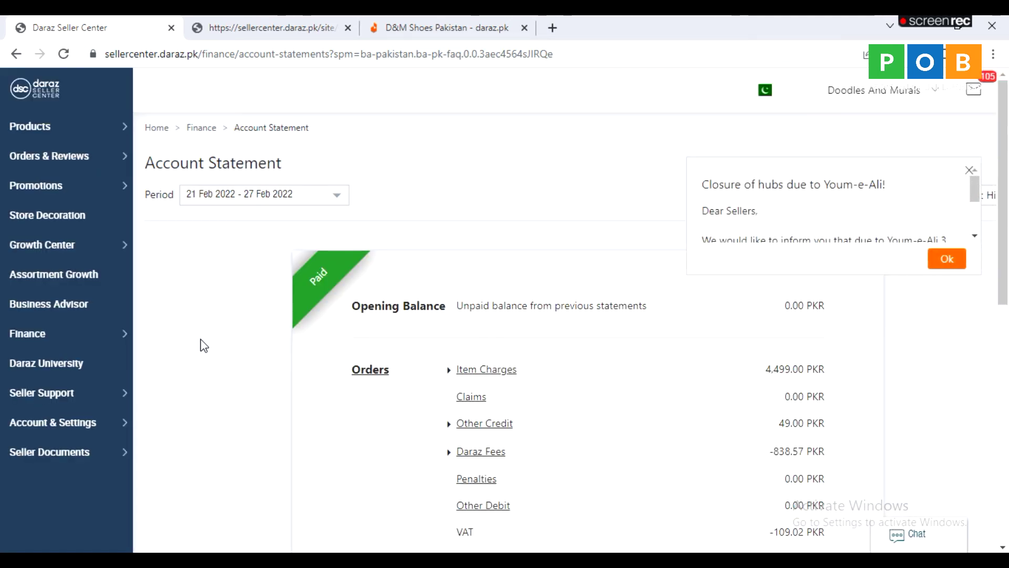
{"action": "scroll", "coordinate": [204, 345], "scroll_direction": "down", "scroll_amount": 2}
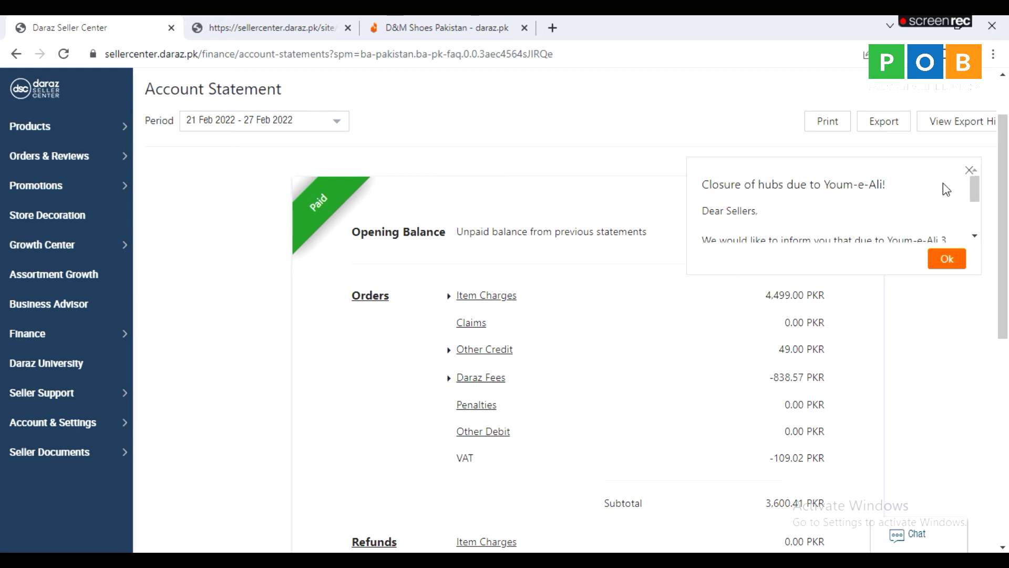
{"action": "left_click", "coordinate": [970, 171]}
{"action": "left_click", "coordinate": [316, 123]}
{"action": "left_click", "coordinate": [251, 157]}
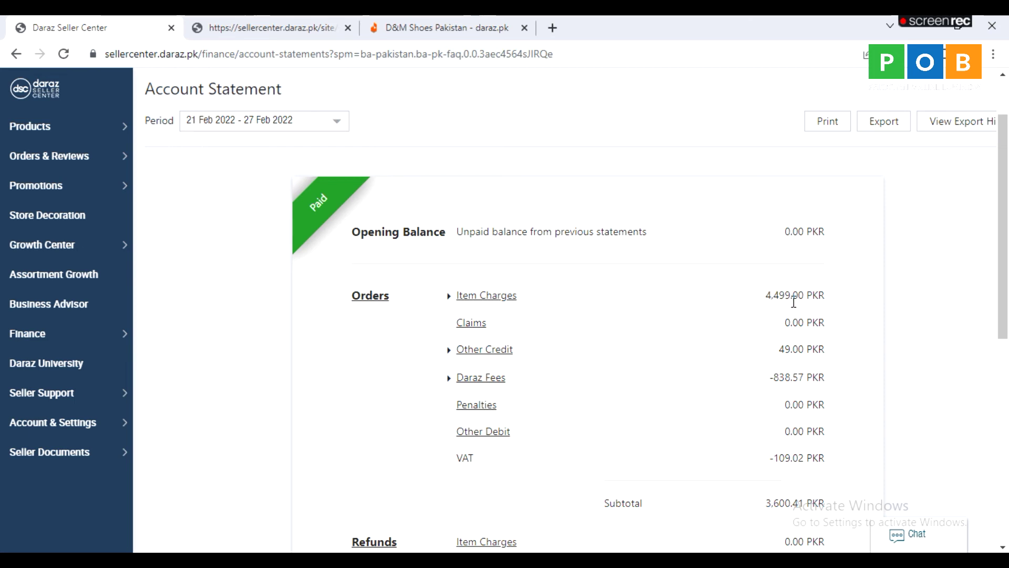
Examine the Orders amounts for item charges, other credit, Daraz fees, penalties and other debit in the 21 Feb 2022 - 27 Feb 2022 statement.
{"action": "left_click_drag", "start_coordinate": [765, 295], "coordinate": [825, 297]}
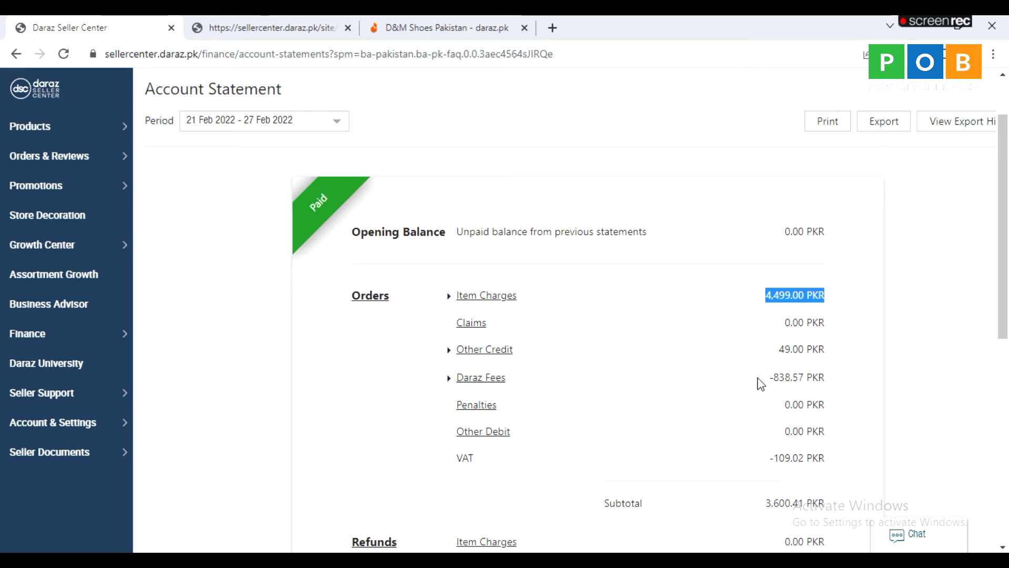
{"action": "left_click_drag", "start_coordinate": [772, 377], "coordinate": [826, 380]}
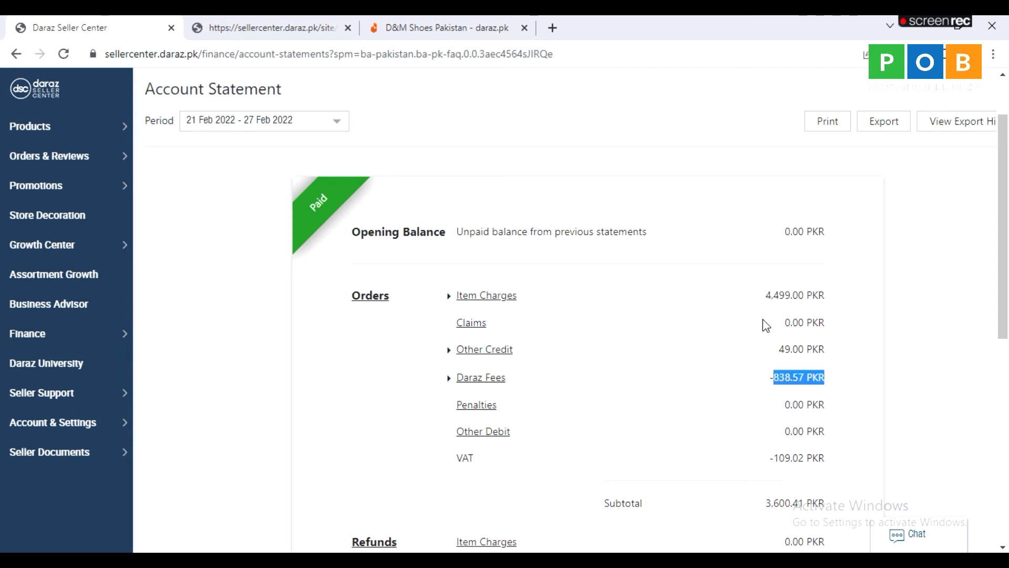
{"action": "left_click_drag", "start_coordinate": [767, 295], "coordinate": [824, 297]}
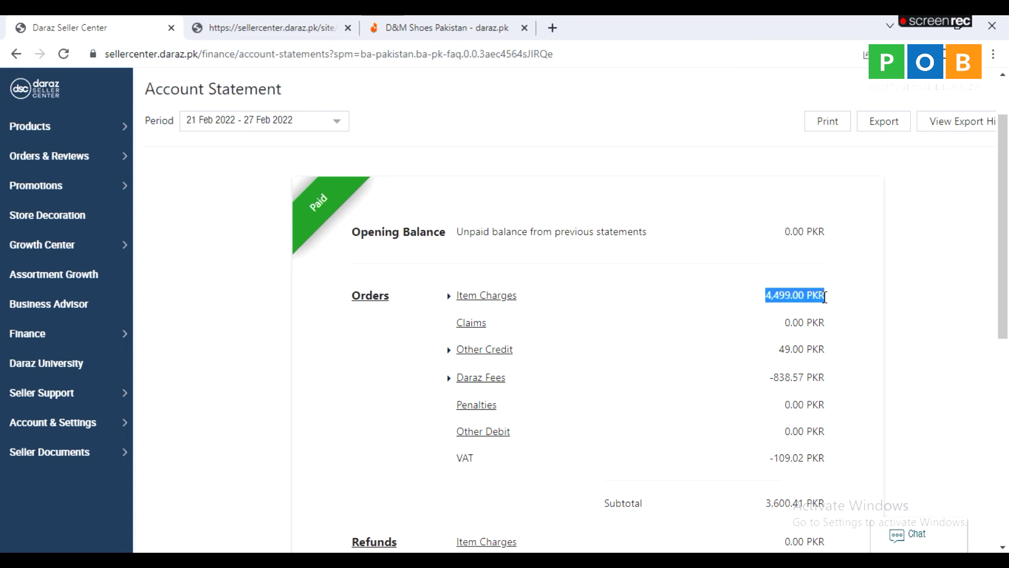
{"action": "left_click_drag", "start_coordinate": [779, 349], "coordinate": [815, 349]}
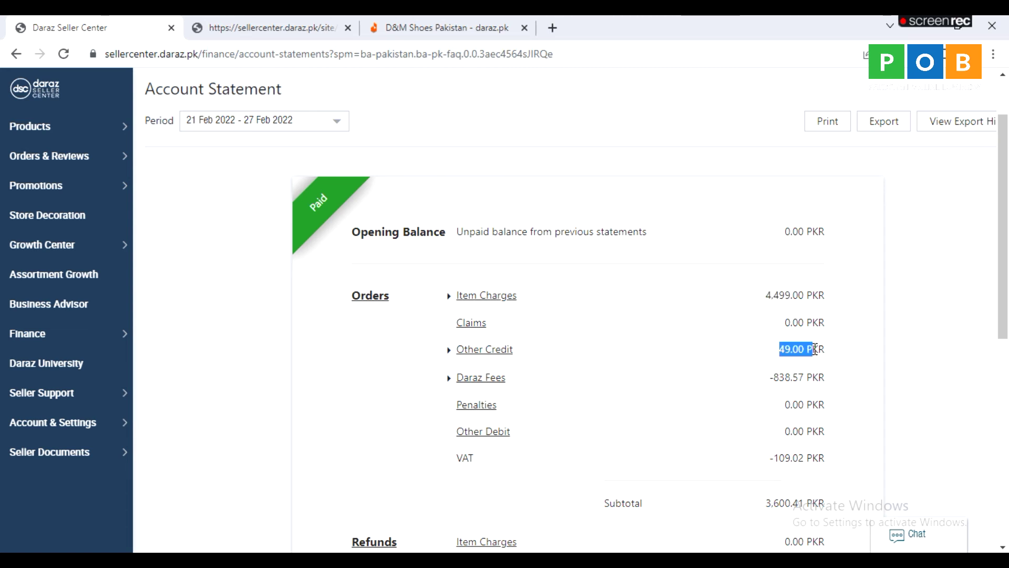
{"action": "left_click_drag", "start_coordinate": [770, 376], "coordinate": [822, 379]}
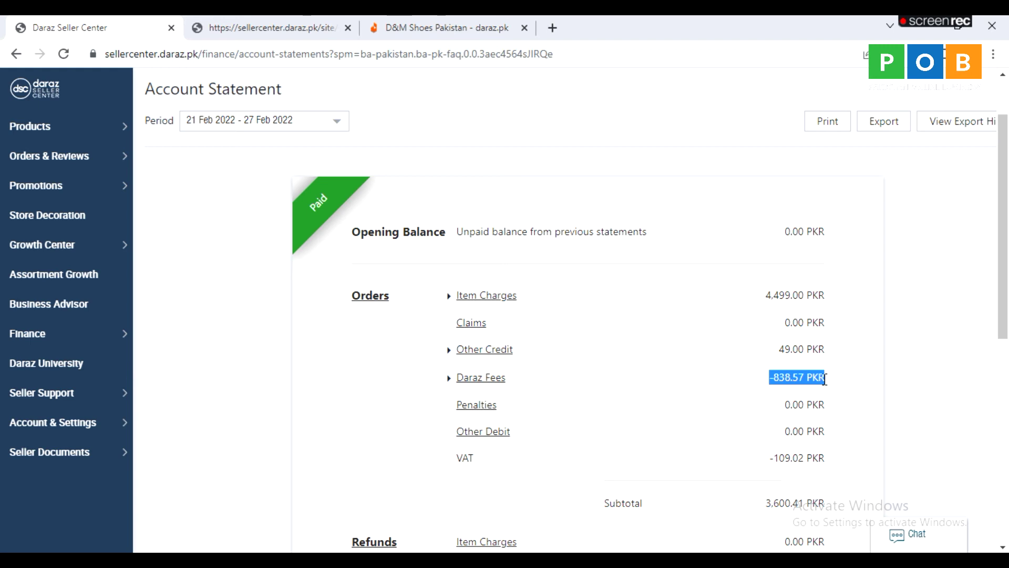
{"action": "left_click_drag", "start_coordinate": [787, 405], "coordinate": [826, 405]}
{"action": "left_click", "coordinate": [826, 405]}
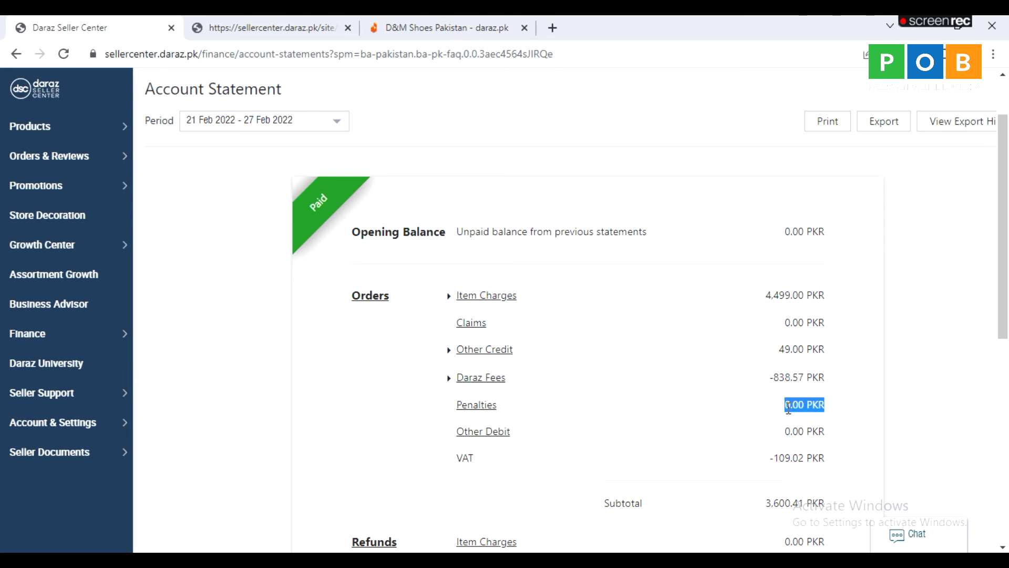
{"action": "left_click_drag", "start_coordinate": [788, 430], "coordinate": [852, 432]}
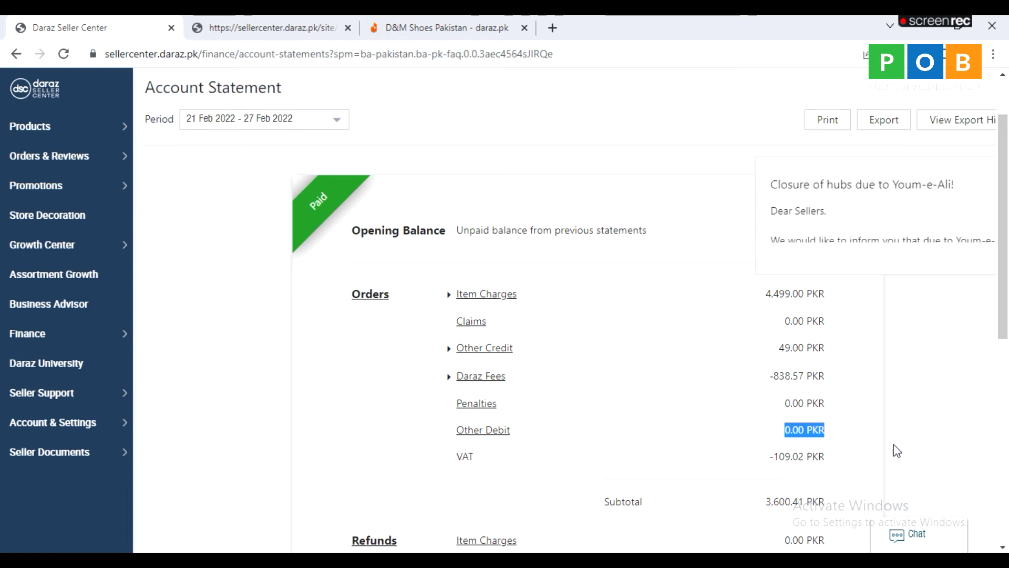
Check the VAT deduction and subtotal for Orders, and dismiss the hub closure notice.
{"action": "scroll", "coordinate": [588, 408], "scroll_direction": "down", "scroll_amount": 3}
{"action": "left_click_drag", "start_coordinate": [769, 311], "coordinate": [826, 309]}
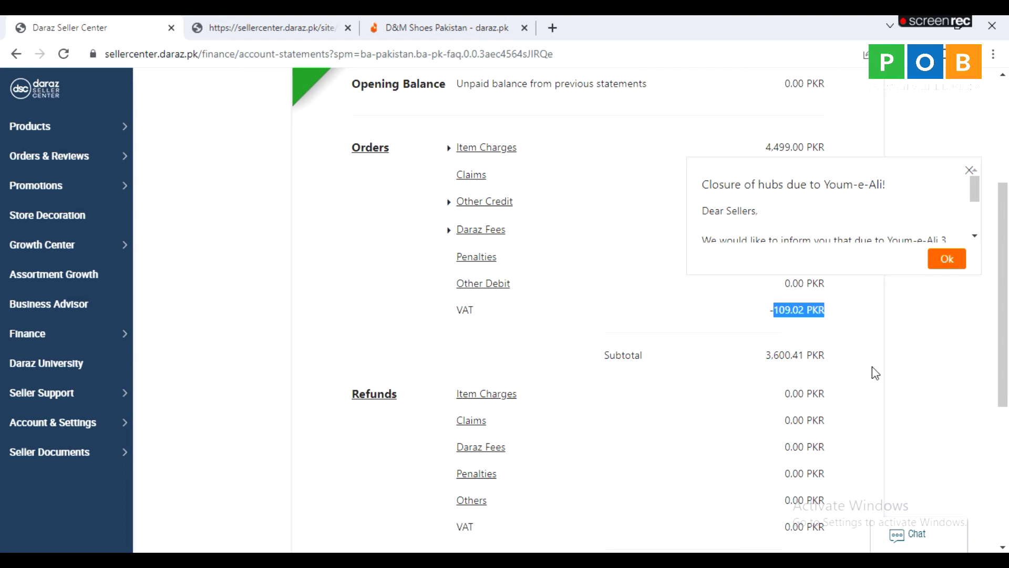
{"action": "left_click_drag", "start_coordinate": [771, 357], "coordinate": [836, 357]}
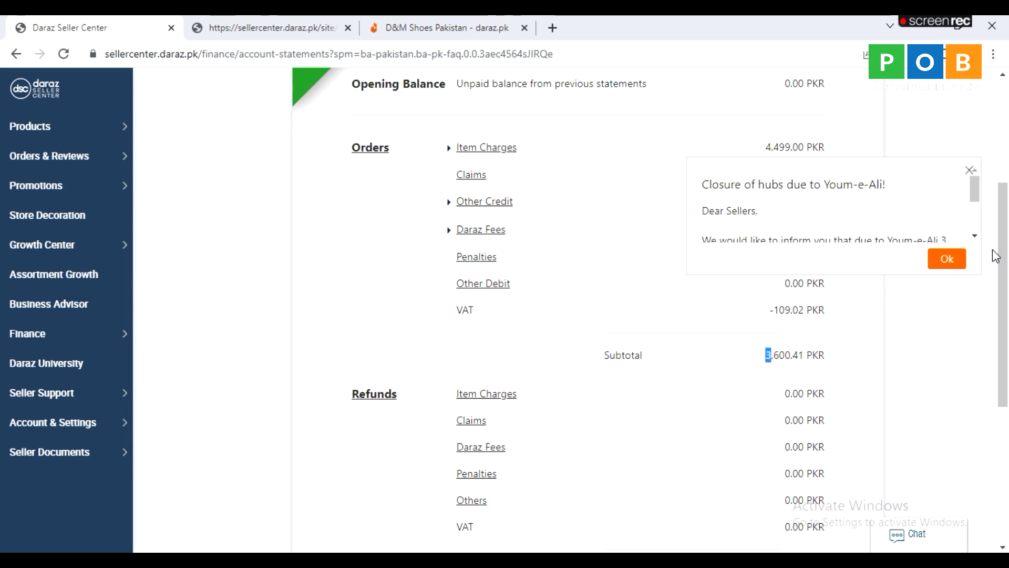
{"action": "left_click", "coordinate": [970, 171]}
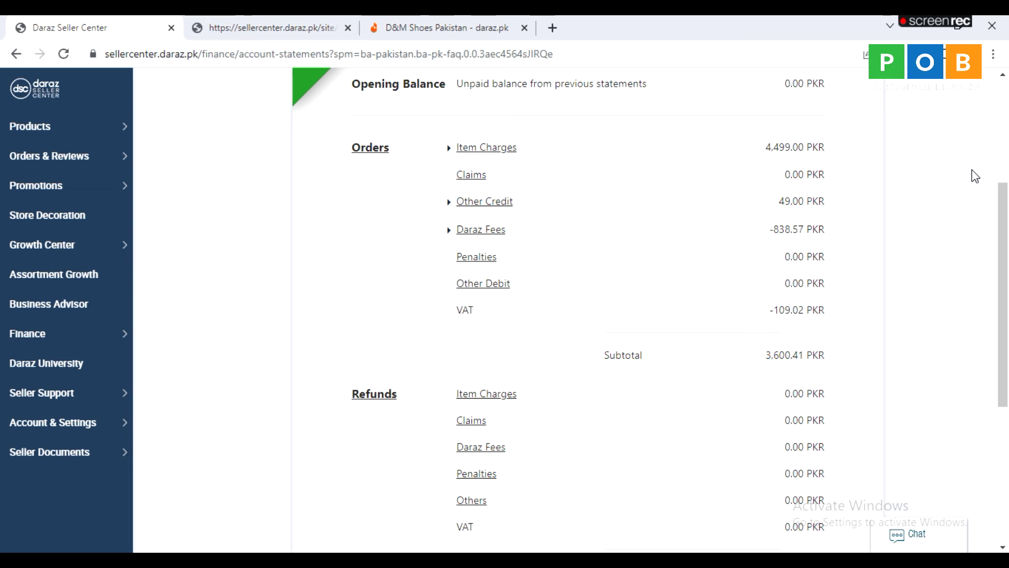
Highlight the Item Charges amount under Orders to compare it with the subtotal.
{"action": "left_click_drag", "start_coordinate": [767, 147], "coordinate": [831, 150]}
{"action": "left_click", "coordinate": [832, 151]}
{"action": "triple_click", "coordinate": [825, 149]}
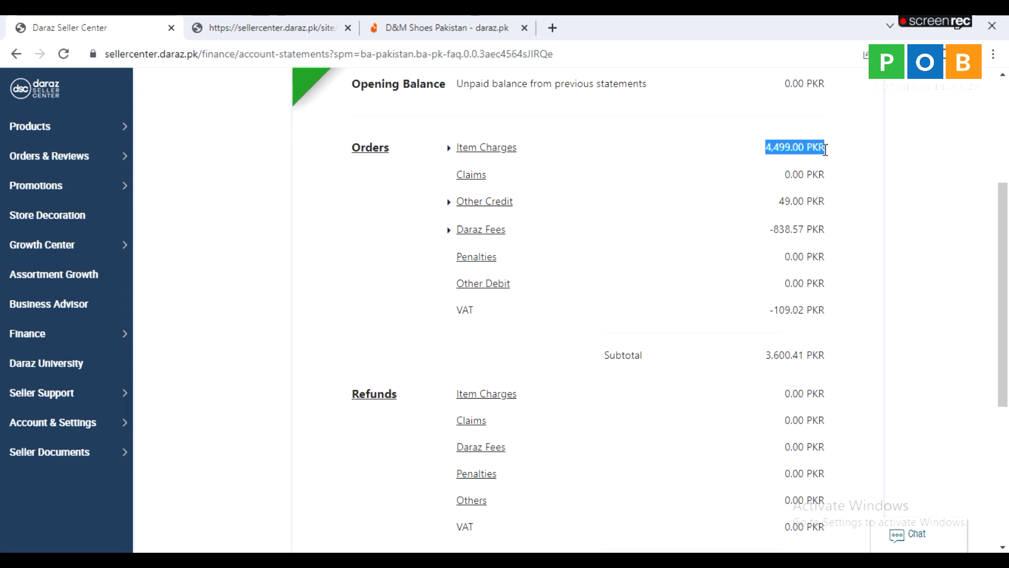
Highlight the Daraz Fees and VAT deductions under Orders, dismiss the hub closure notice, and check the closing balance and payout.
{"action": "left_click_drag", "start_coordinate": [774, 230], "coordinate": [826, 230]}
{"action": "left_click", "coordinate": [833, 232]}
{"action": "triple_click", "coordinate": [826, 228]}
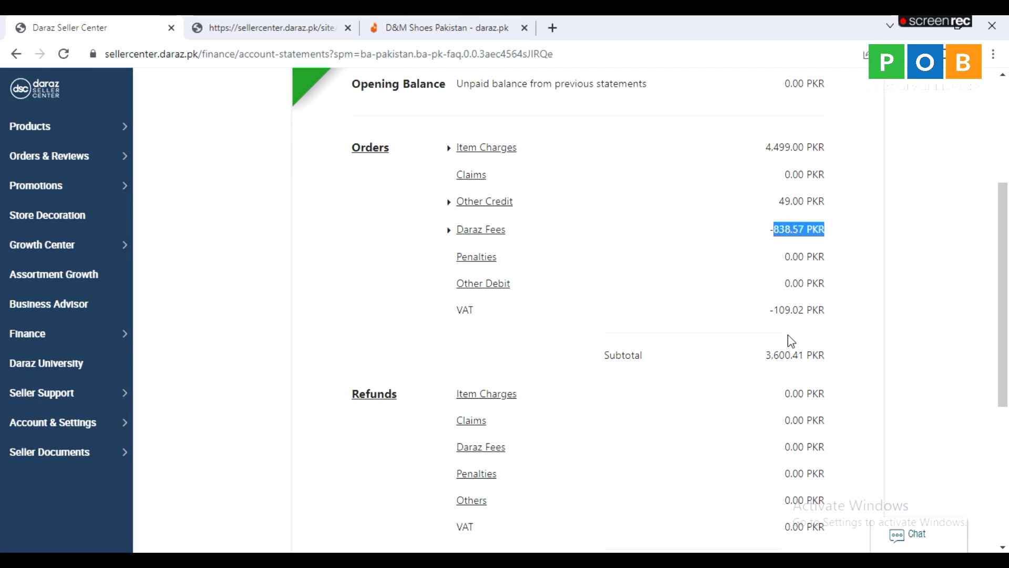
{"action": "left_click_drag", "start_coordinate": [774, 311], "coordinate": [837, 310]}
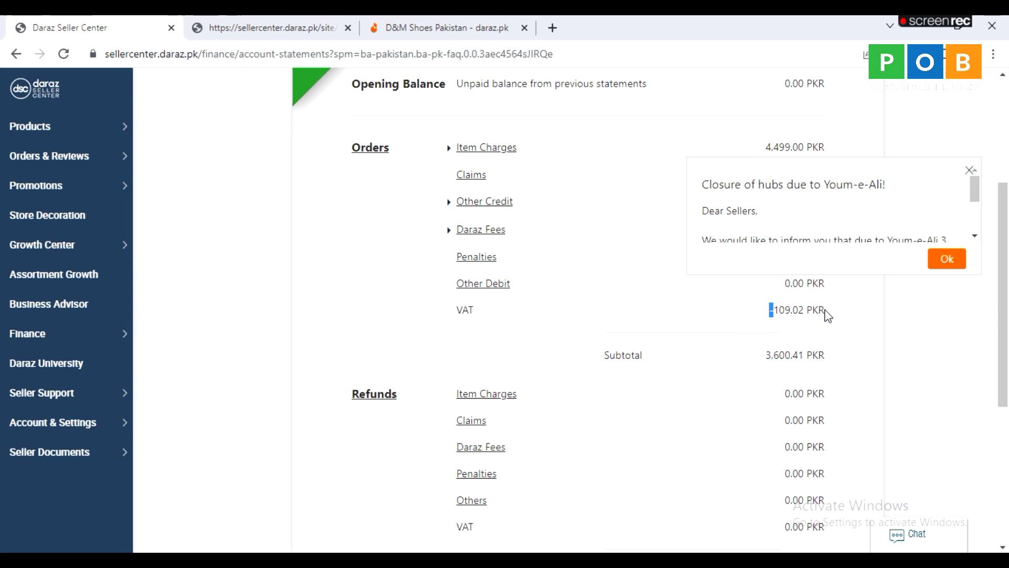
{"action": "left_click", "coordinate": [970, 170]}
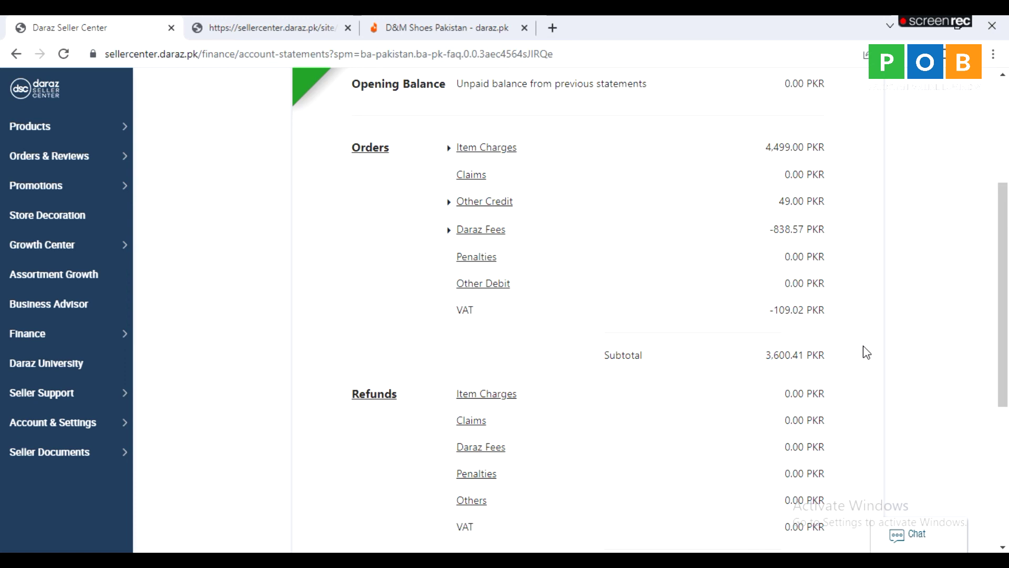
{"action": "scroll", "coordinate": [917, 337], "scroll_direction": "down", "scroll_amount": 5}
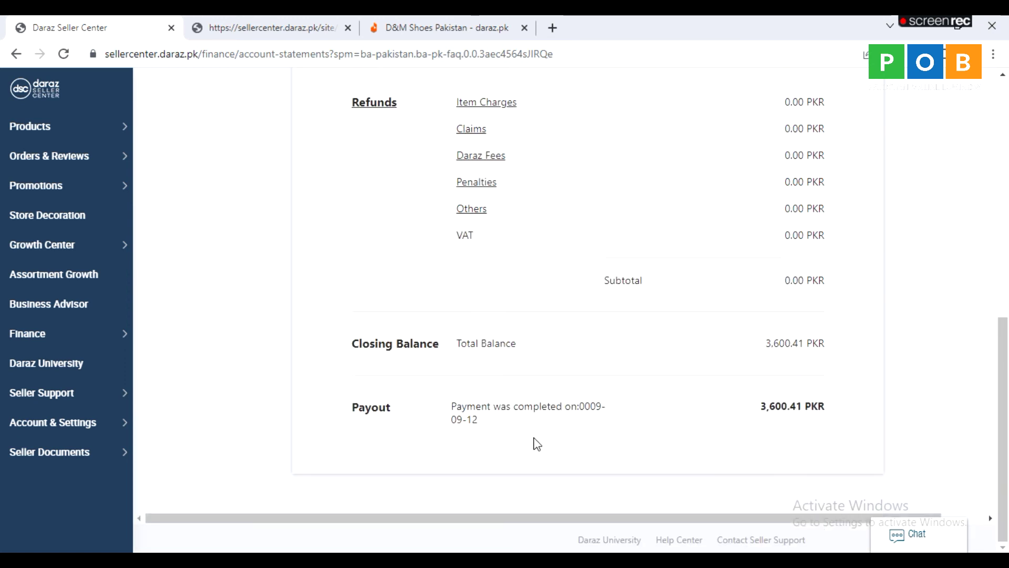
Open the Finance order overview to view its order fee and payout columns, and dismiss the hub closure notice.
{"action": "mouse_move", "coordinate": [61, 336]}
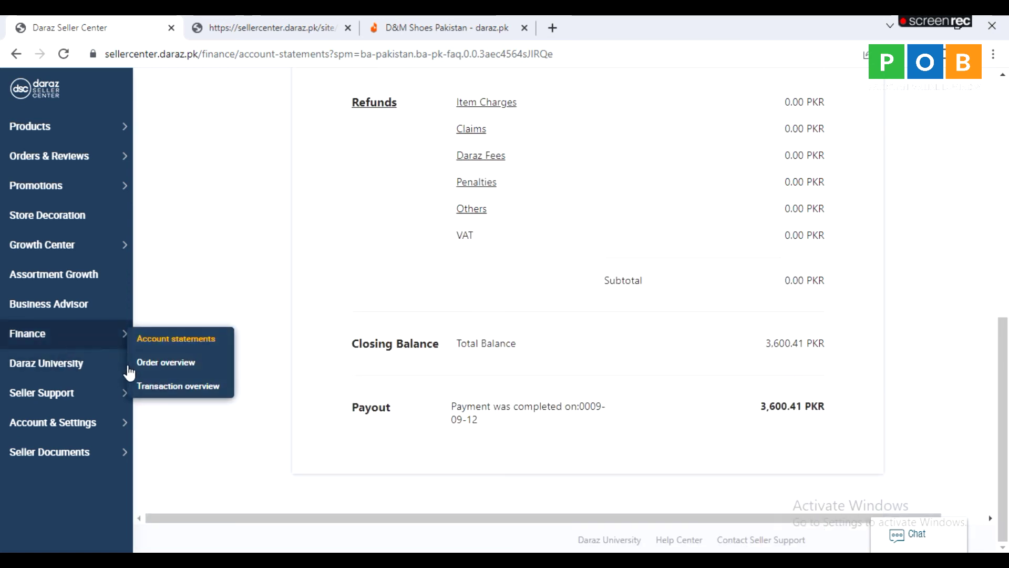
{"action": "left_click", "coordinate": [158, 365]}
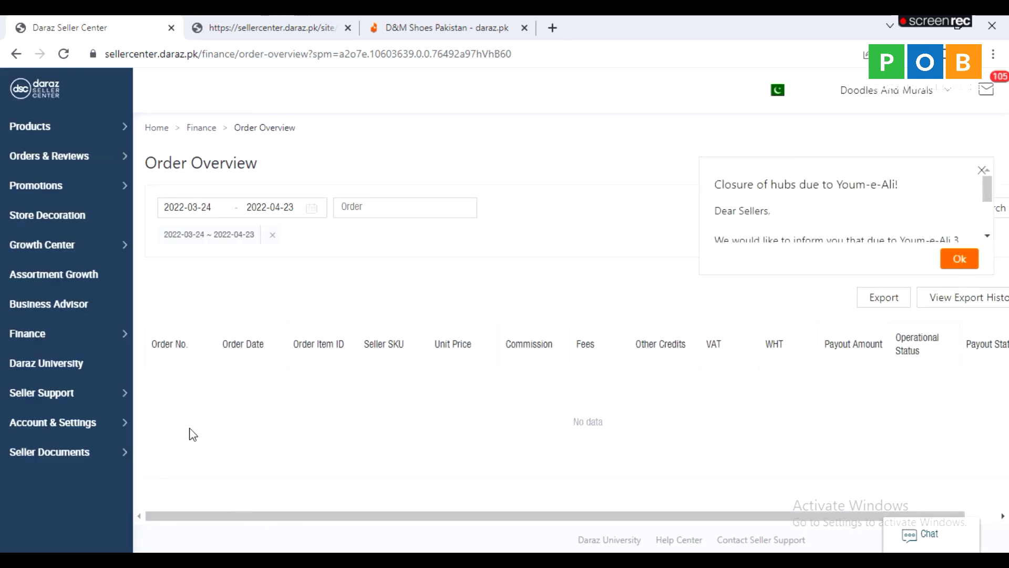
{"action": "left_click", "coordinate": [981, 172]}
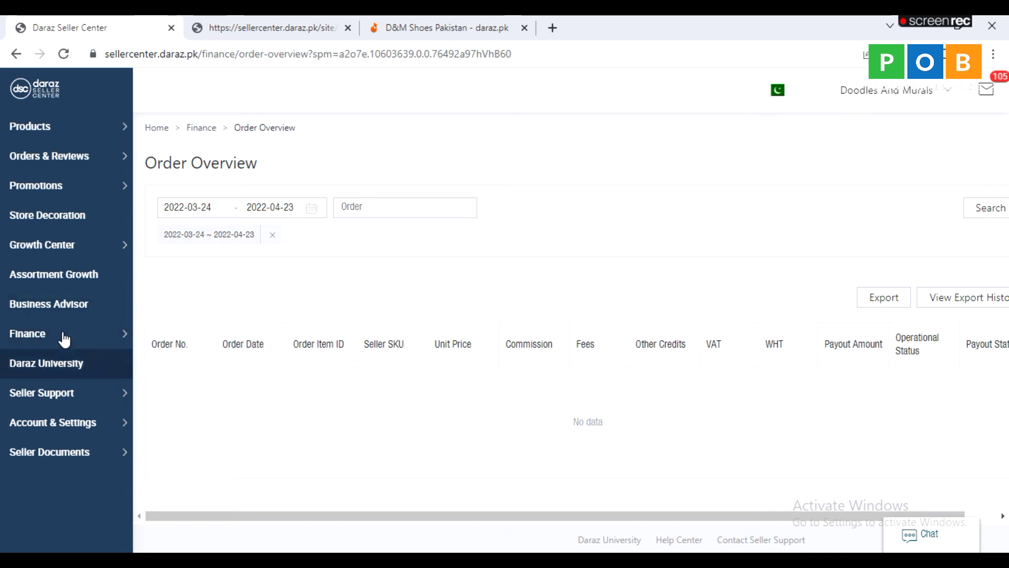
Open the Finance transaction overview, set its period to 2022-02-01 through 2022-02-28, and dismiss the hub closure notice.
{"action": "mouse_move", "coordinate": [64, 338]}
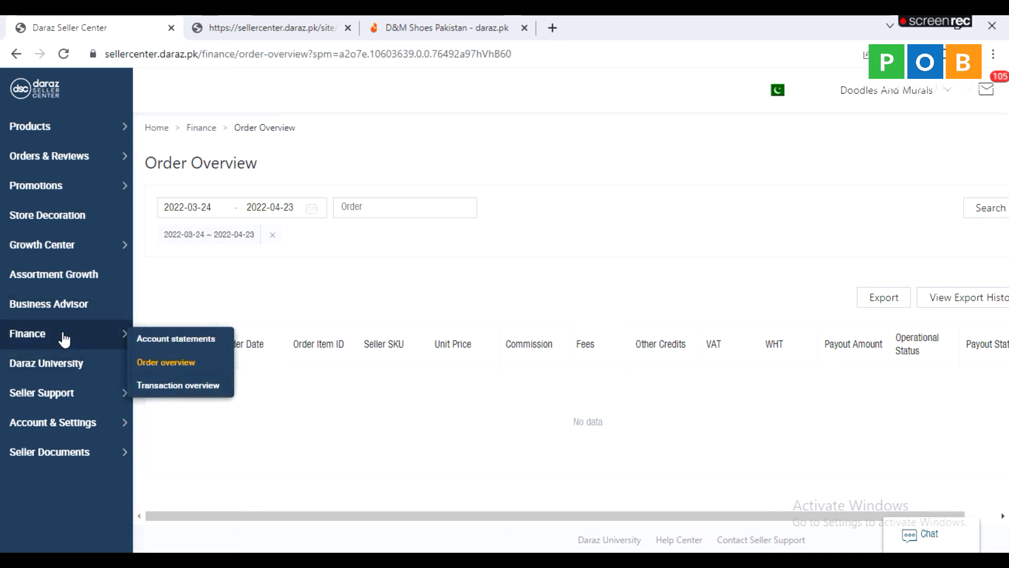
{"action": "left_click", "coordinate": [163, 387]}
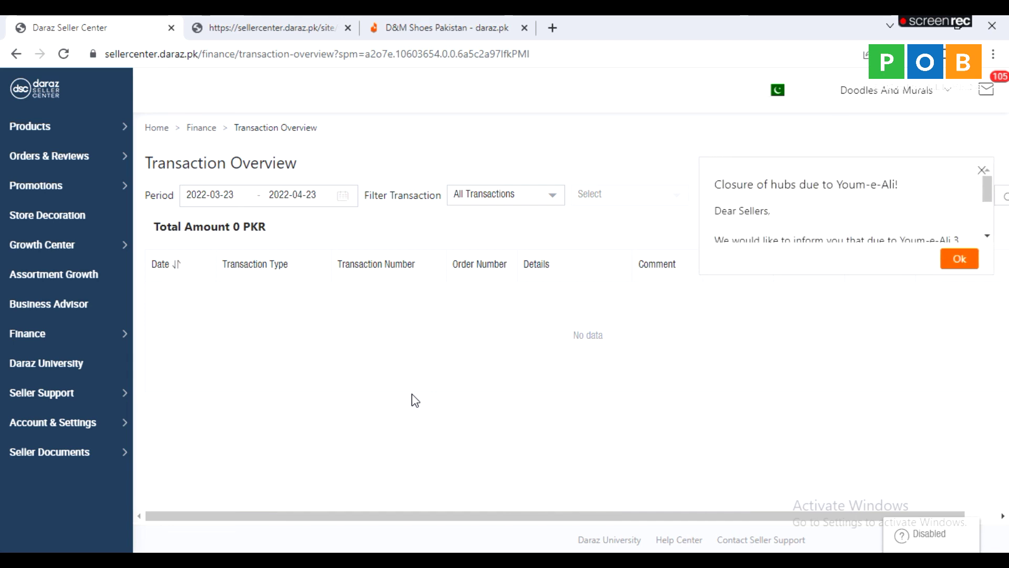
{"action": "left_click", "coordinate": [345, 198]}
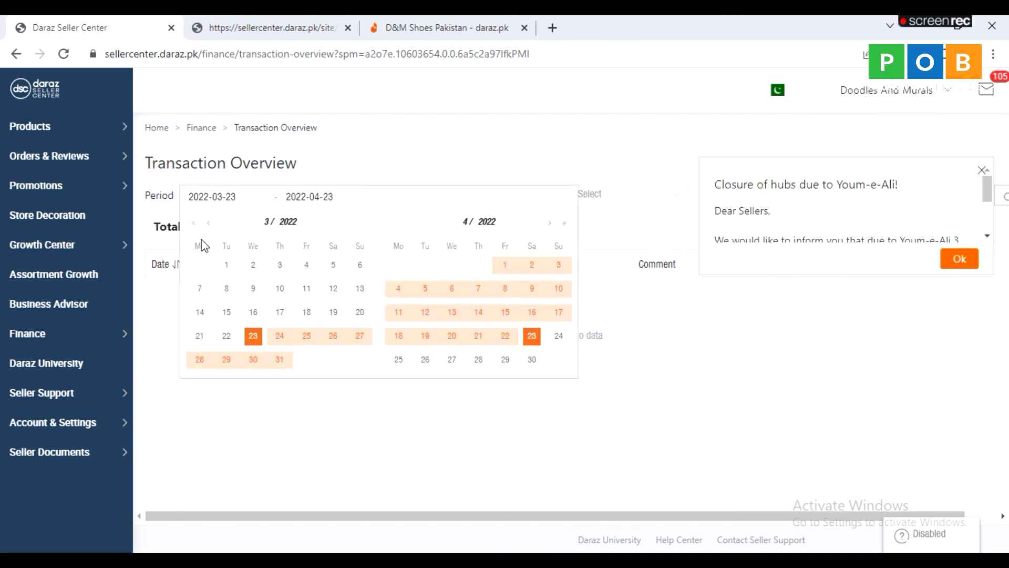
{"action": "left_click", "coordinate": [208, 224]}
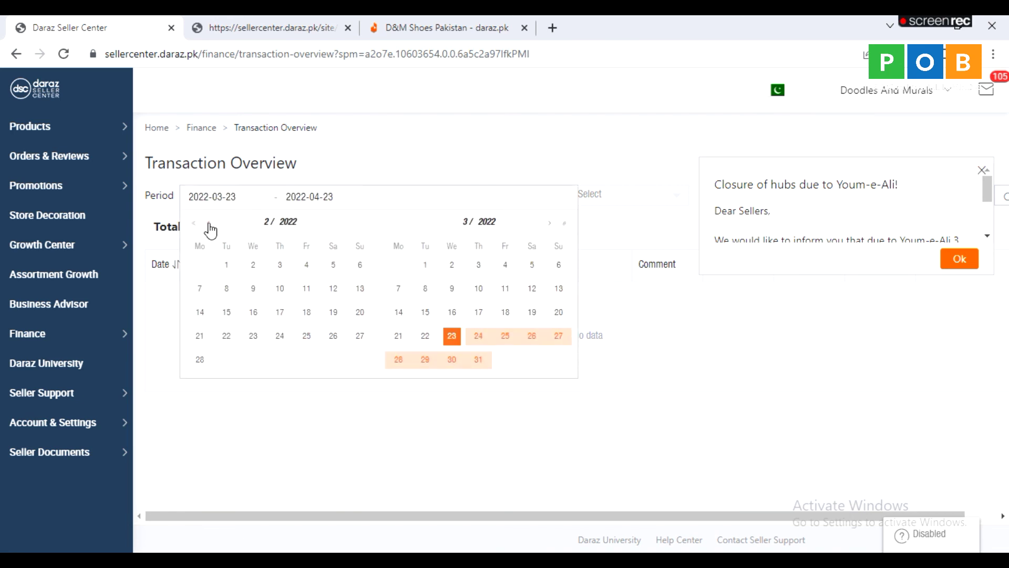
{"action": "left_click", "coordinate": [226, 265]}
{"action": "left_click", "coordinate": [199, 361]}
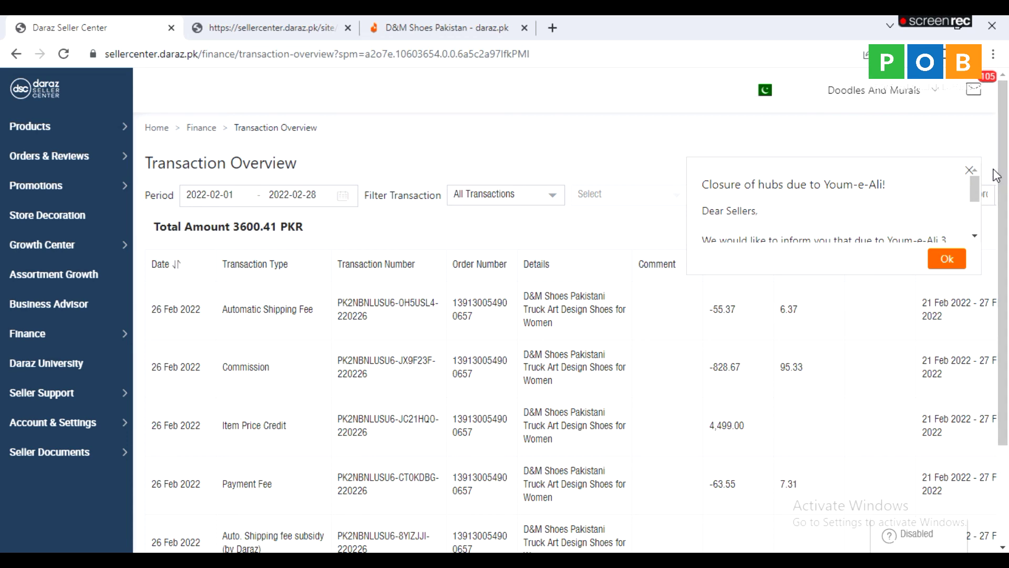
{"action": "left_click", "coordinate": [970, 171]}
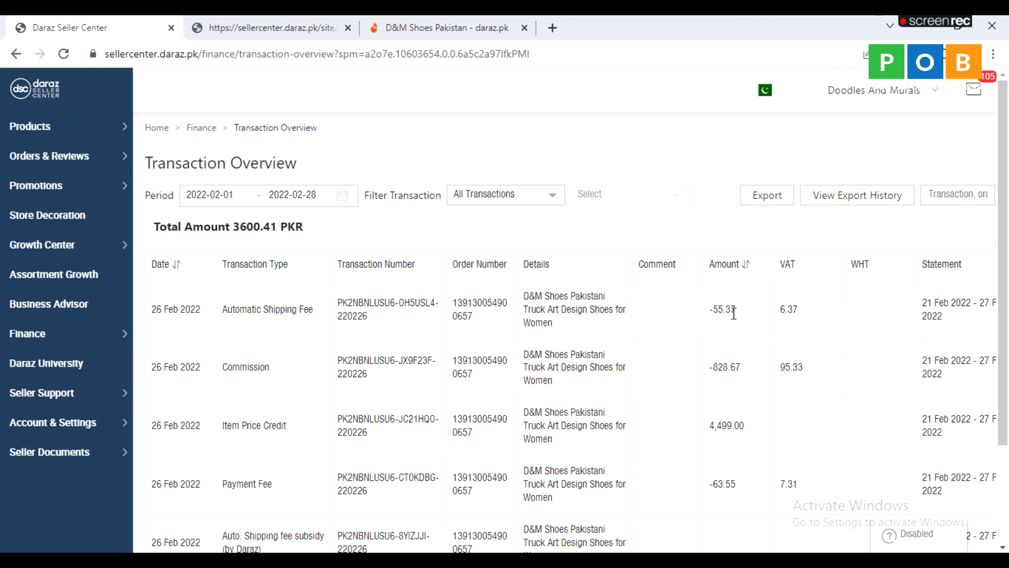
Examine the amount and VAT of the Automatic Shipping Fee and Commission transactions, highlighting each value.
{"action": "double_click", "coordinate": [710, 313]}
{"action": "double_click", "coordinate": [792, 311]}
{"action": "double_click", "coordinate": [255, 367]}
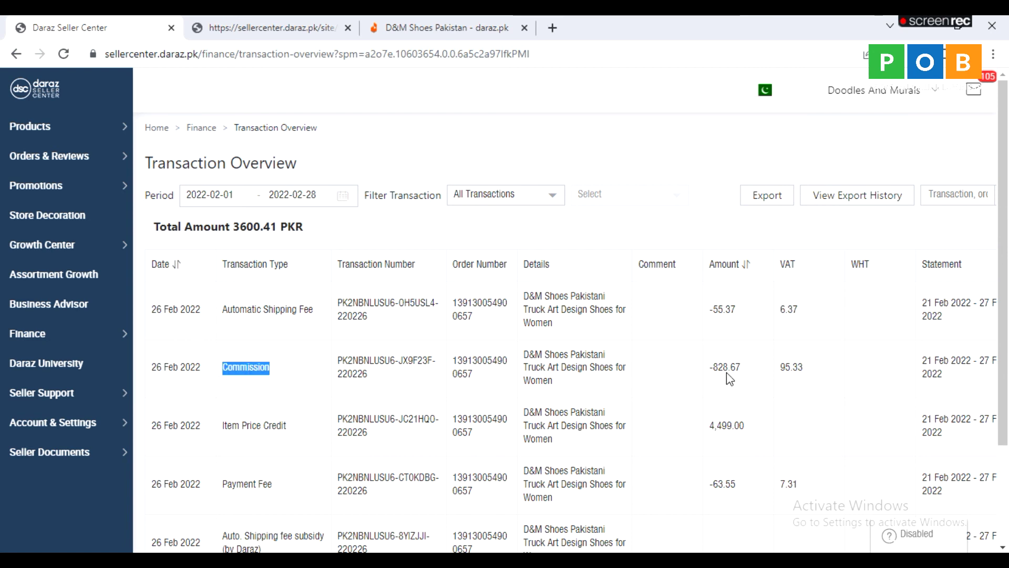
{"action": "left_click", "coordinate": [742, 368]}
{"action": "double_click", "coordinate": [741, 366]}
{"action": "double_click", "coordinate": [799, 367]}
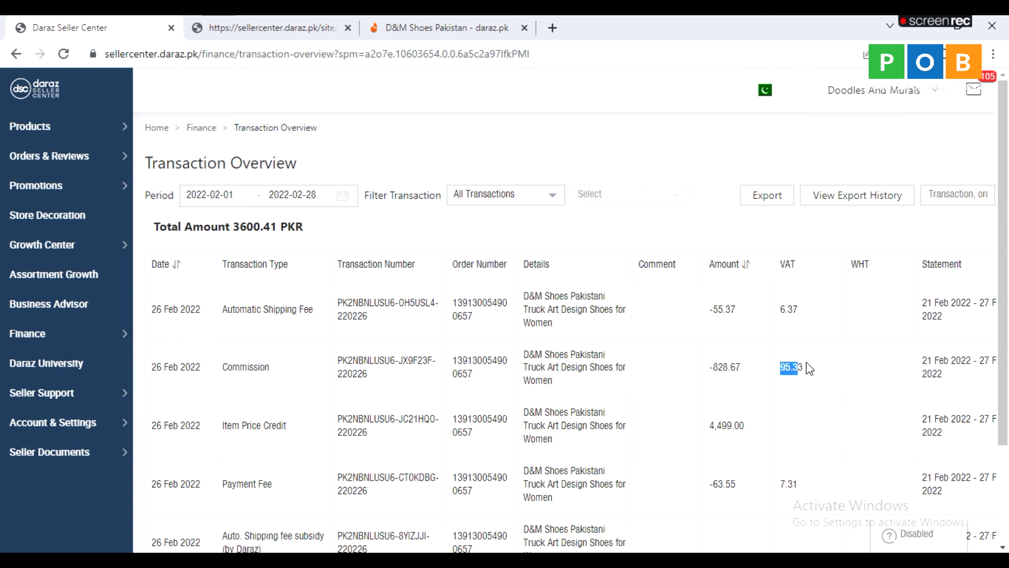
Highlight the Payment Fee amount and review the remaining transactions, including the item price credit and shipping fee entries.
{"action": "scroll", "coordinate": [812, 395], "scroll_direction": "down", "scroll_amount": 2}
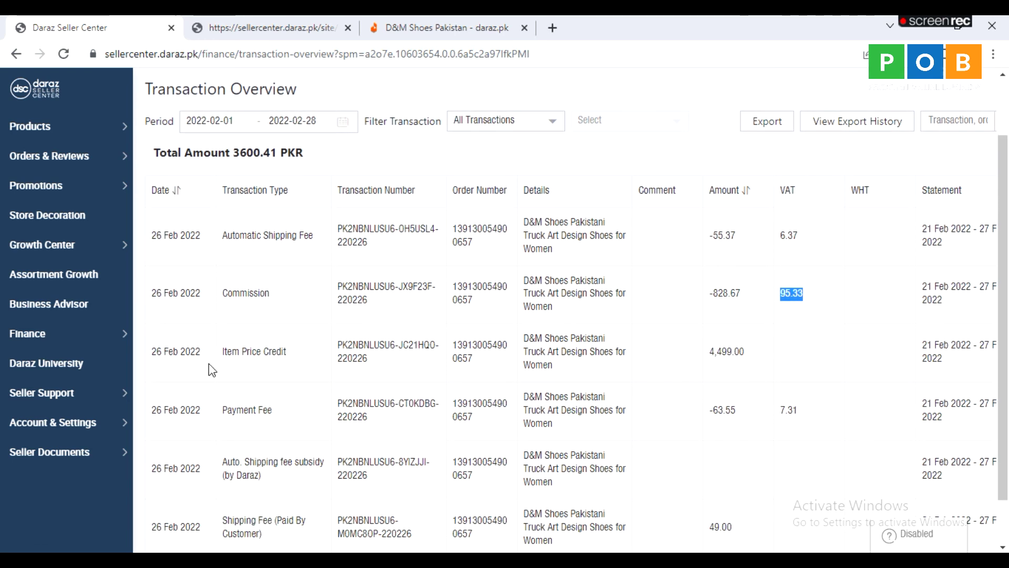
{"action": "double_click", "coordinate": [737, 413]}
{"action": "scroll", "coordinate": [524, 405], "scroll_direction": "down", "scroll_amount": 1}
{"action": "scroll", "coordinate": [525, 401], "scroll_direction": "up", "scroll_amount": 3}
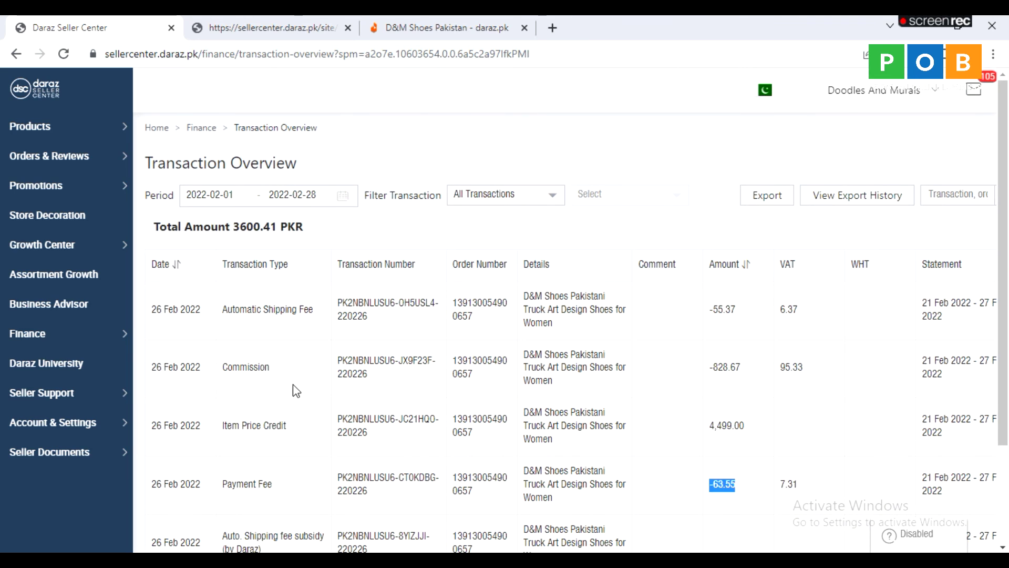
{"action": "scroll", "coordinate": [421, 315], "scroll_direction": "down", "scroll_amount": 2}
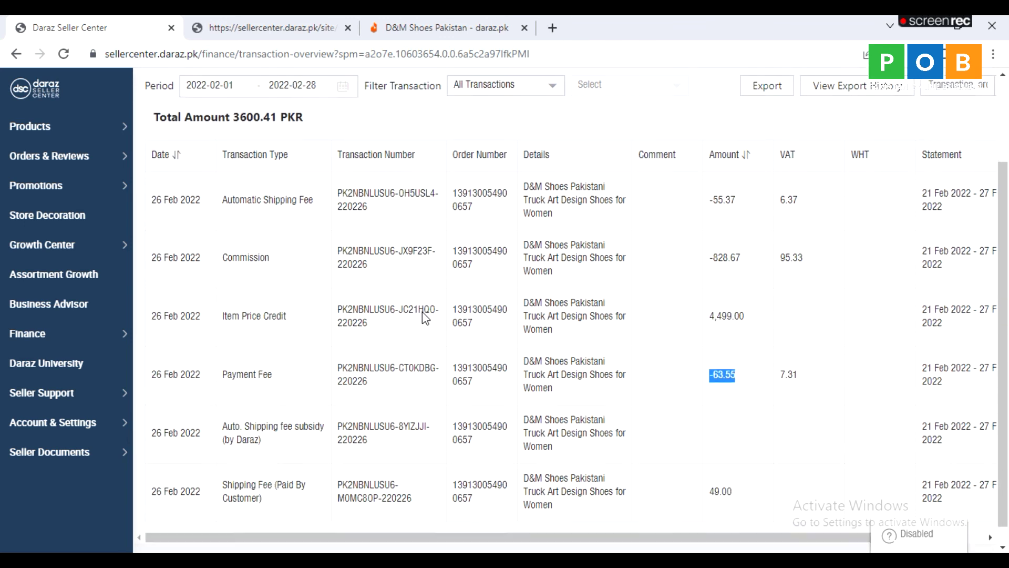
{"action": "scroll", "coordinate": [421, 316], "scroll_direction": "up", "scroll_amount": 2}
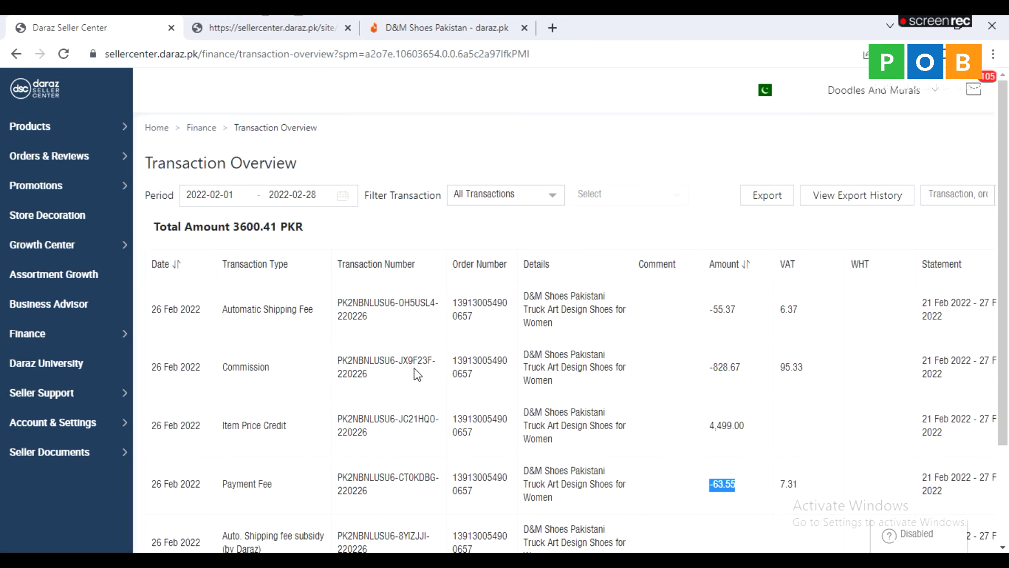
{"action": "scroll", "coordinate": [417, 374], "scroll_direction": "down", "scroll_amount": 2}
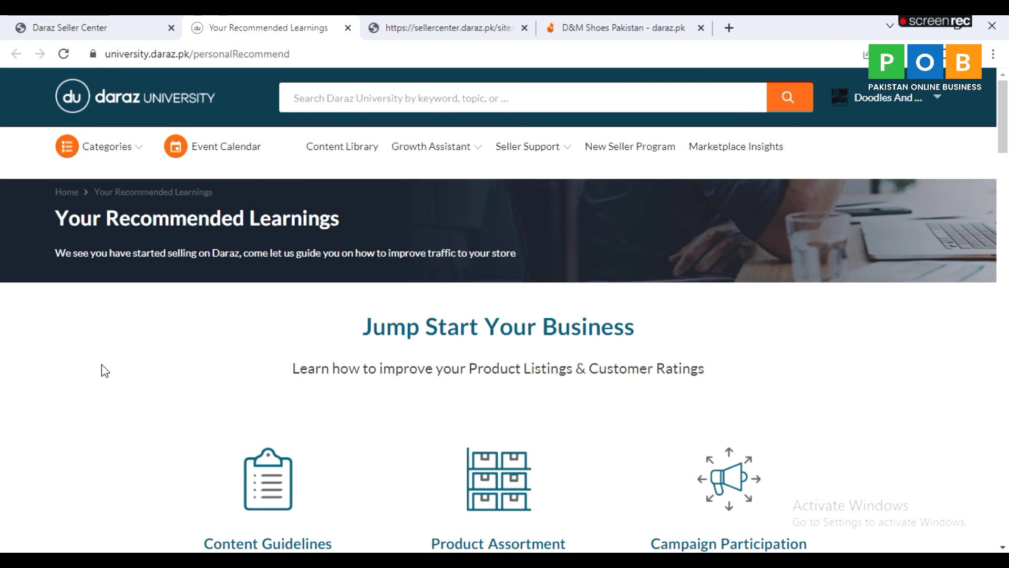
Review the Daraz University recommended learnings from Jump Start Your Business through Operational Performance & Standards to Seller Tools.
{"action": "scroll", "coordinate": [33, 343], "scroll_direction": "down", "scroll_amount": 2}
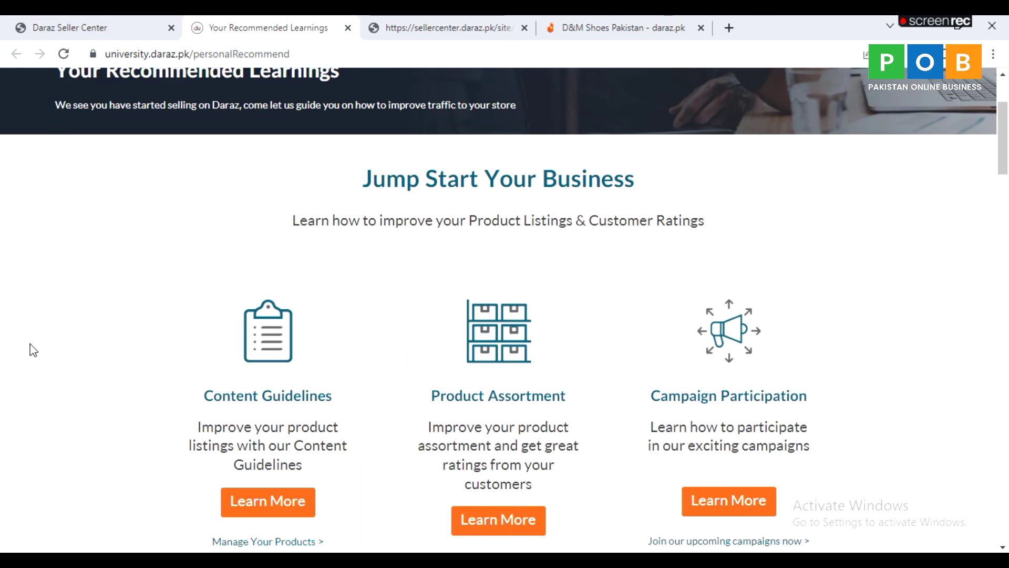
{"action": "scroll", "coordinate": [42, 329], "scroll_direction": "down", "scroll_amount": 2}
{"action": "scroll", "coordinate": [43, 327], "scroll_direction": "down", "scroll_amount": 3}
{"action": "scroll", "coordinate": [44, 326], "scroll_direction": "down", "scroll_amount": 3}
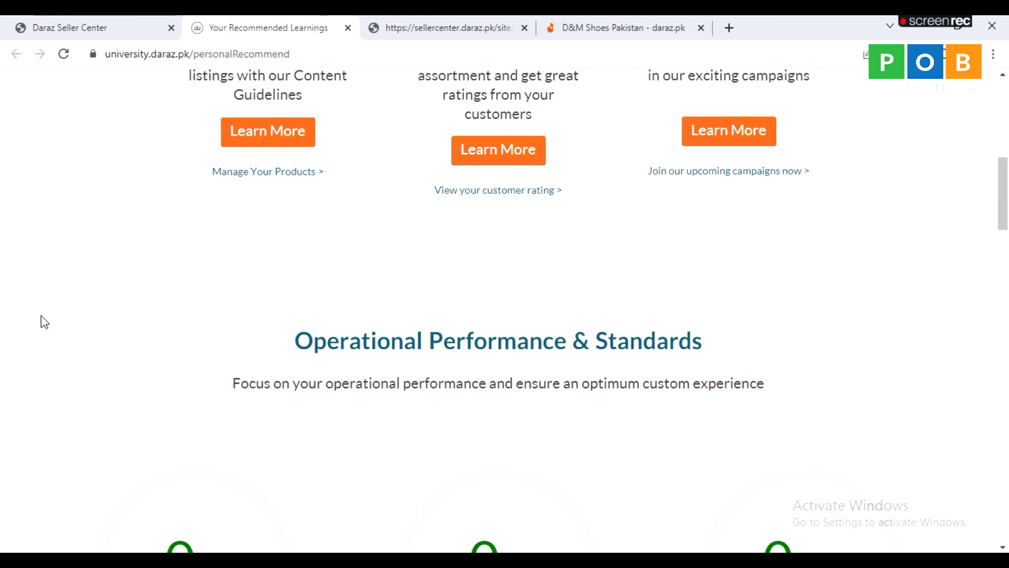
{"action": "scroll", "coordinate": [45, 321], "scroll_direction": "up", "scroll_amount": 4}
{"action": "scroll", "coordinate": [43, 331], "scroll_direction": "down", "scroll_amount": 5}
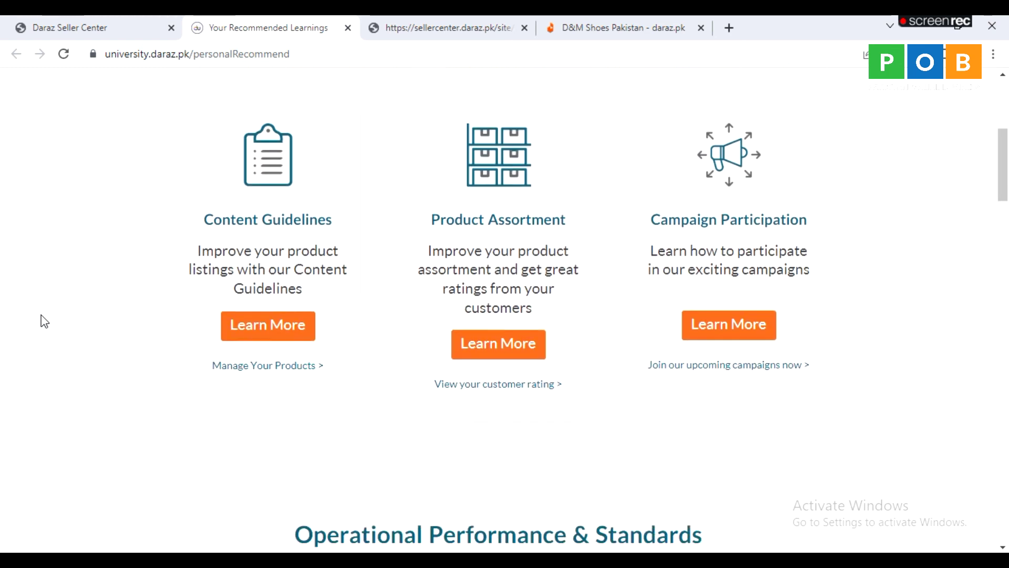
{"action": "scroll", "coordinate": [38, 336], "scroll_direction": "down", "scroll_amount": 7}
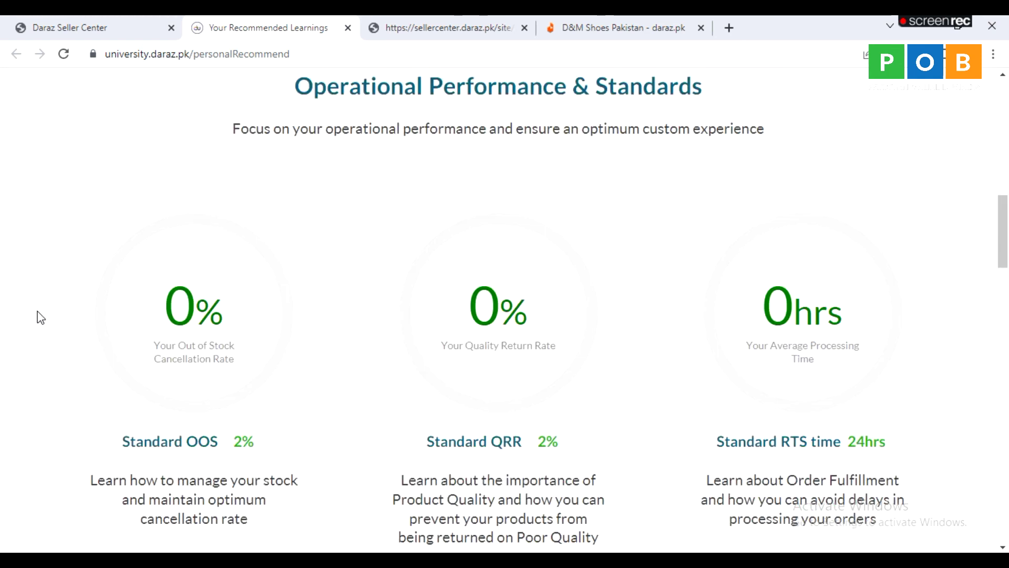
{"action": "scroll", "coordinate": [36, 312], "scroll_direction": "down", "scroll_amount": 8}
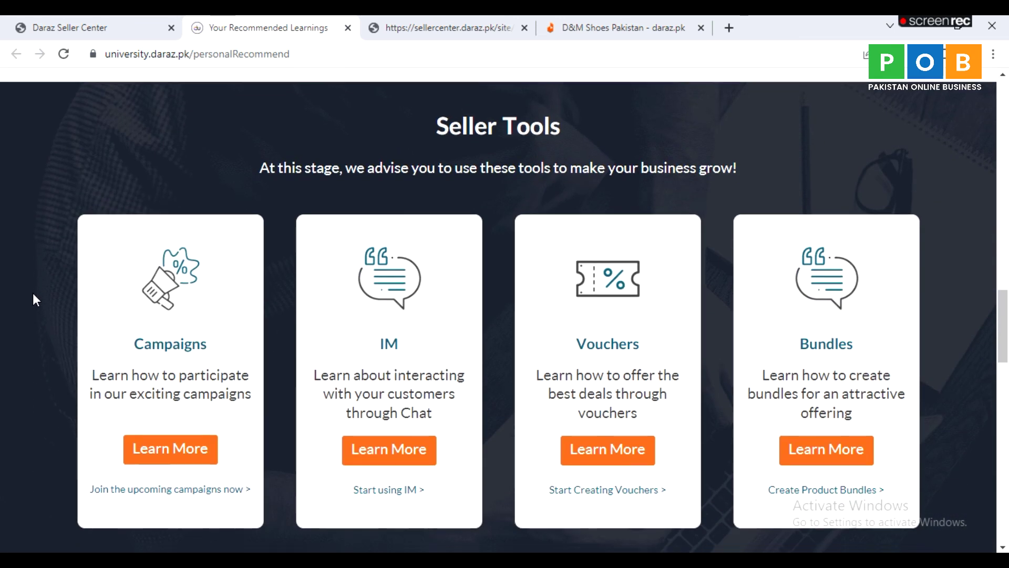
Review the training calendar, Policies & Guidelines and Need more help sections of Daraz University, and return to the page's beginning.
{"action": "scroll", "coordinate": [32, 300], "scroll_direction": "down", "scroll_amount": 5}
{"action": "scroll", "coordinate": [31, 298], "scroll_direction": "down", "scroll_amount": 5}
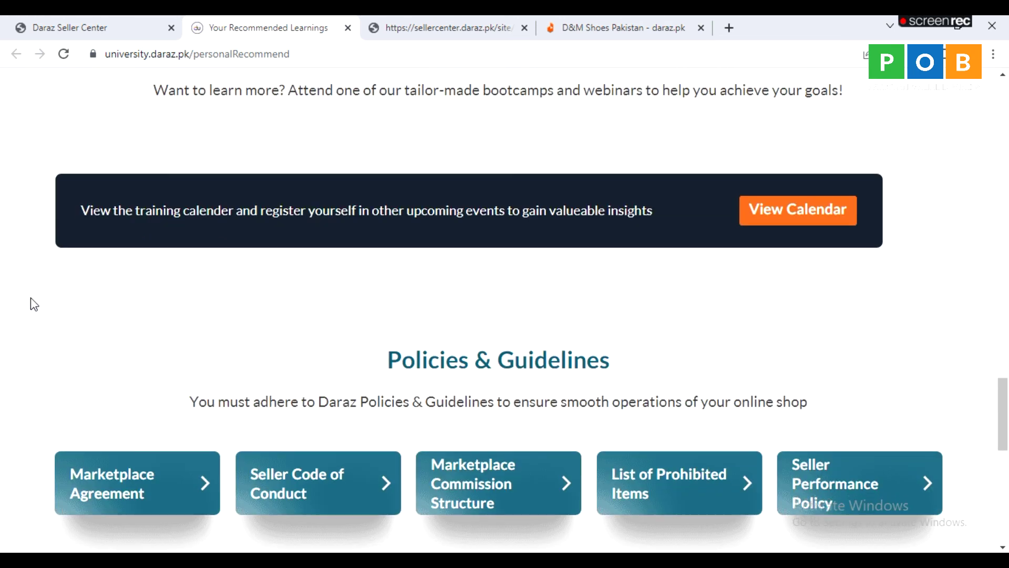
{"action": "scroll", "coordinate": [30, 297], "scroll_direction": "down", "scroll_amount": 3}
{"action": "scroll", "coordinate": [30, 297], "scroll_direction": "down", "scroll_amount": 7}
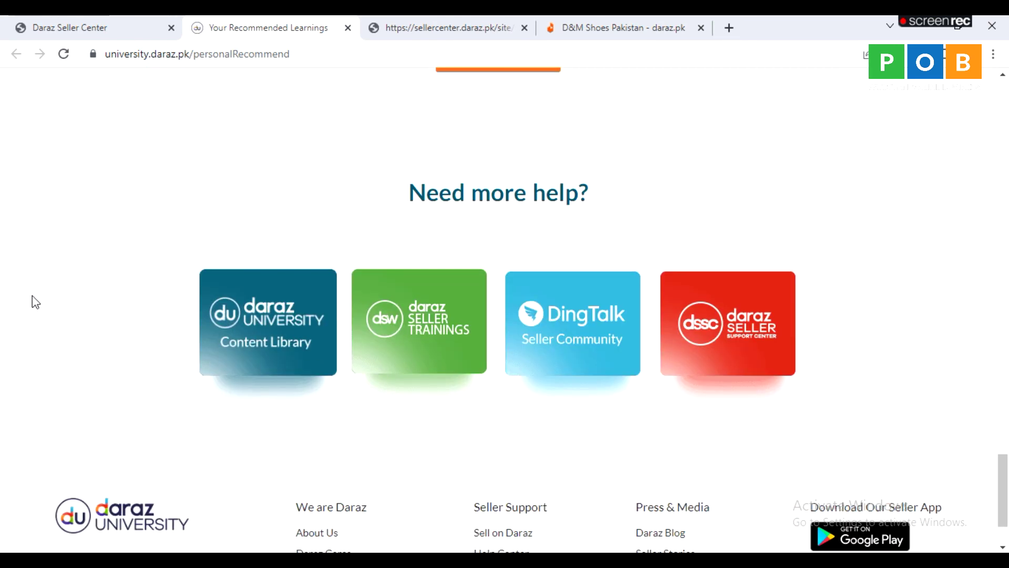
{"action": "scroll", "coordinate": [35, 293], "scroll_direction": "down", "scroll_amount": 2}
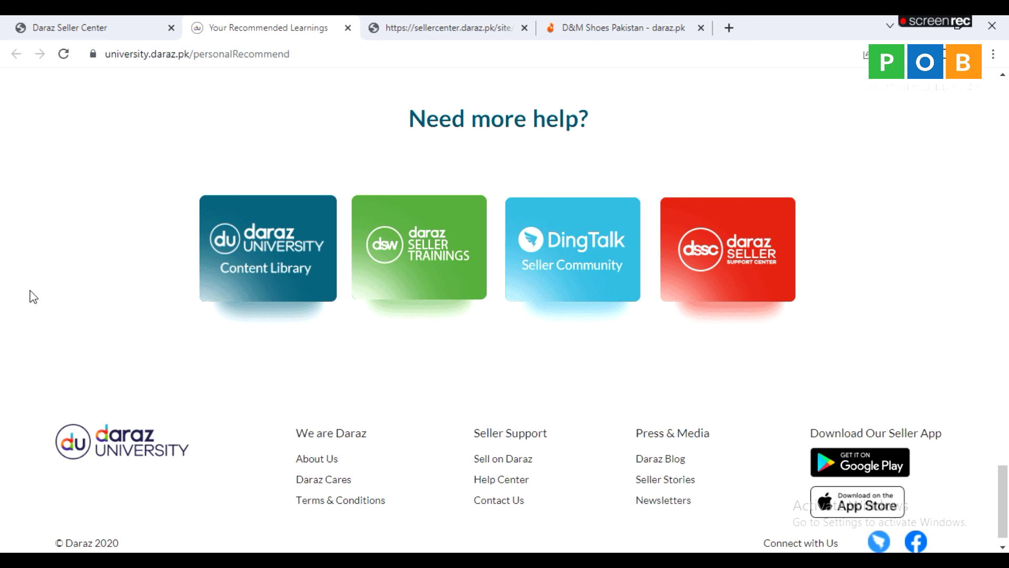
{"action": "scroll", "coordinate": [12, 395], "scroll_direction": "up", "scroll_amount": 15}
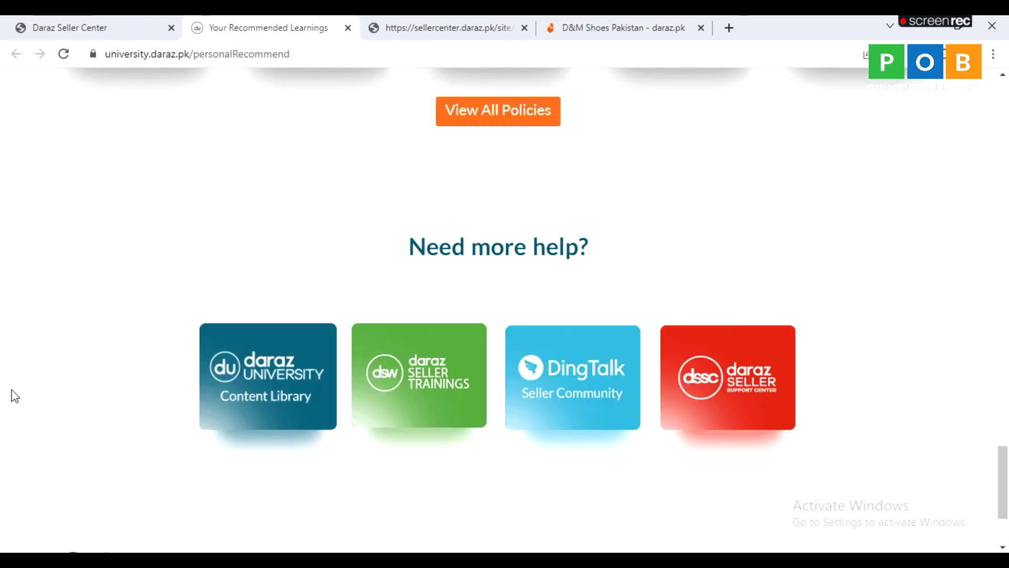
{"action": "scroll", "coordinate": [15, 395], "scroll_direction": "up", "scroll_amount": 15}
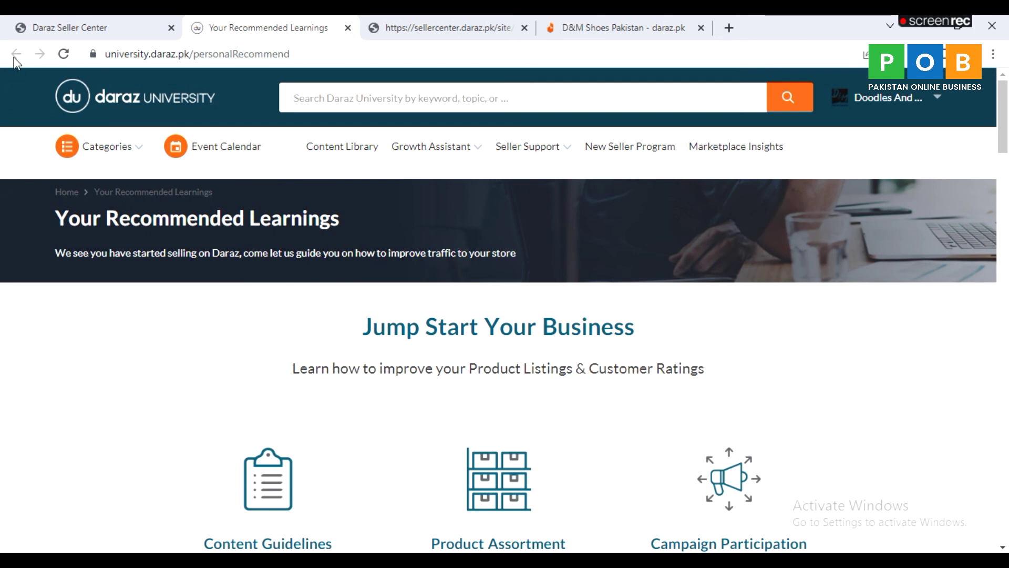
Return from Daraz University to Seller Center and check the options offered under Seller Support and Account & Settings.
{"action": "left_click", "coordinate": [81, 19]}
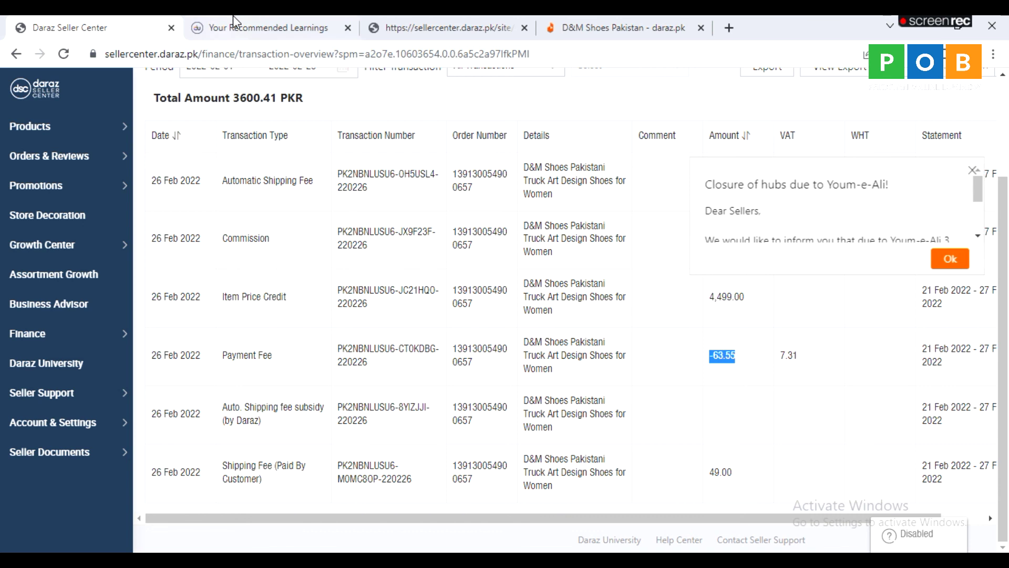
{"action": "left_click", "coordinate": [233, 17]}
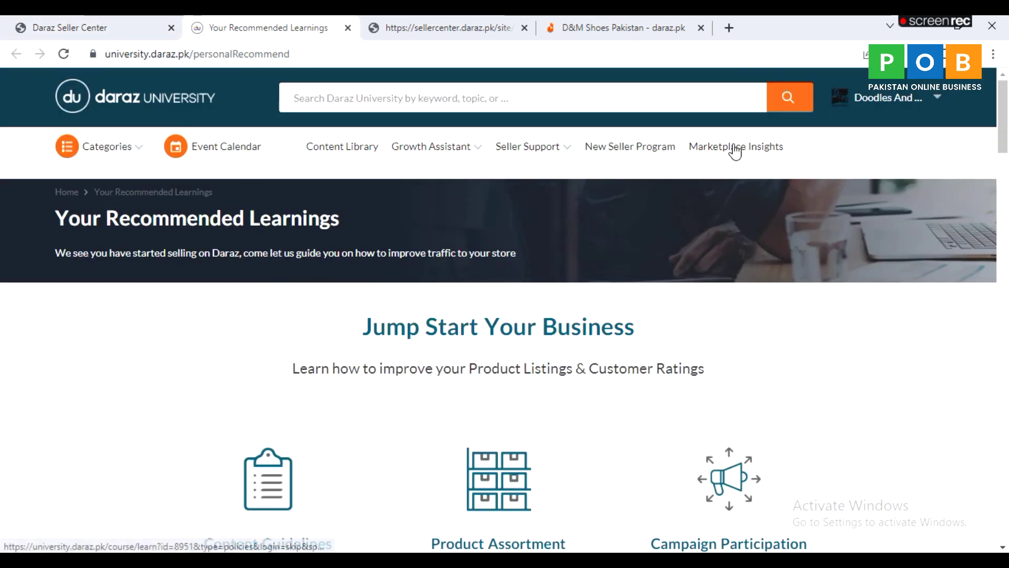
{"action": "left_click", "coordinate": [109, 24]}
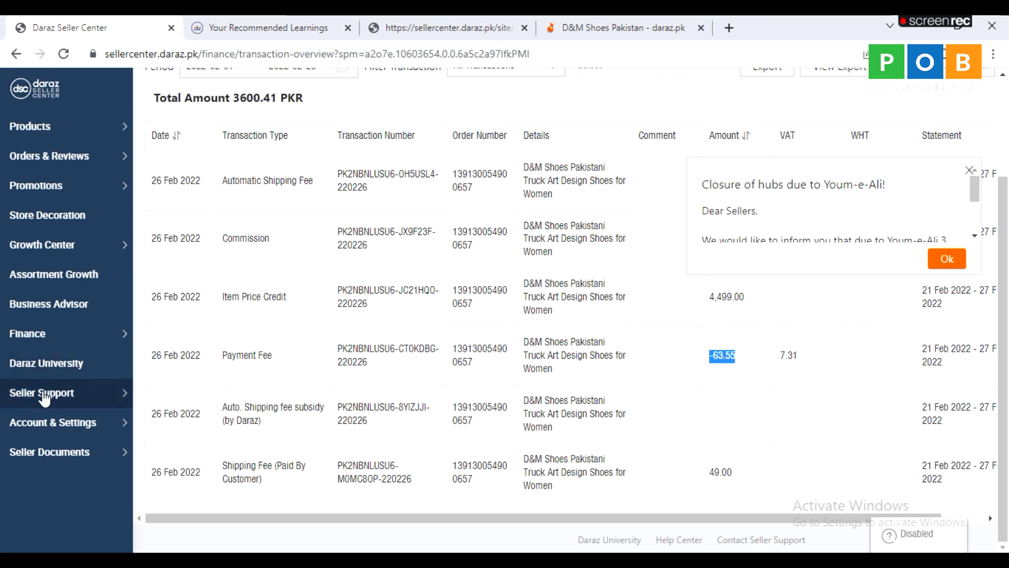
{"action": "mouse_move", "coordinate": [29, 398]}
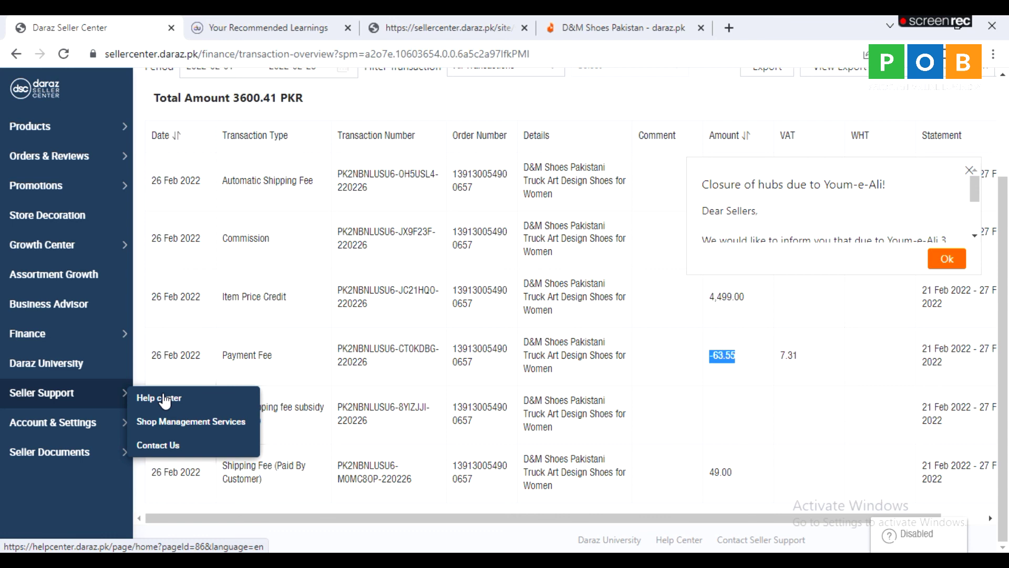
{"action": "mouse_move", "coordinate": [65, 435]}
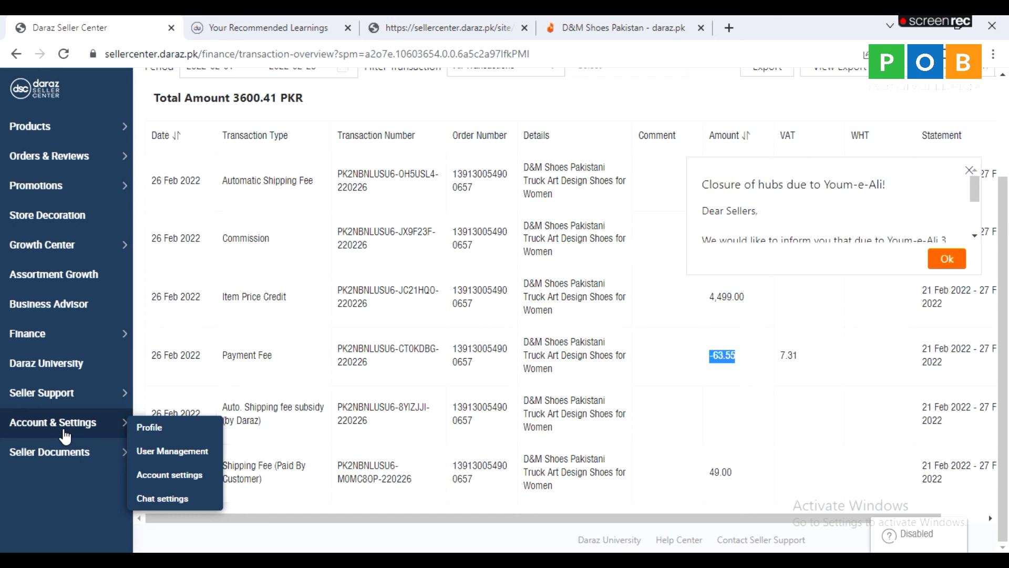
Check the options offered under Seller Documents, and open the Seller Center home dashboard.
{"action": "mouse_move", "coordinate": [47, 460]}
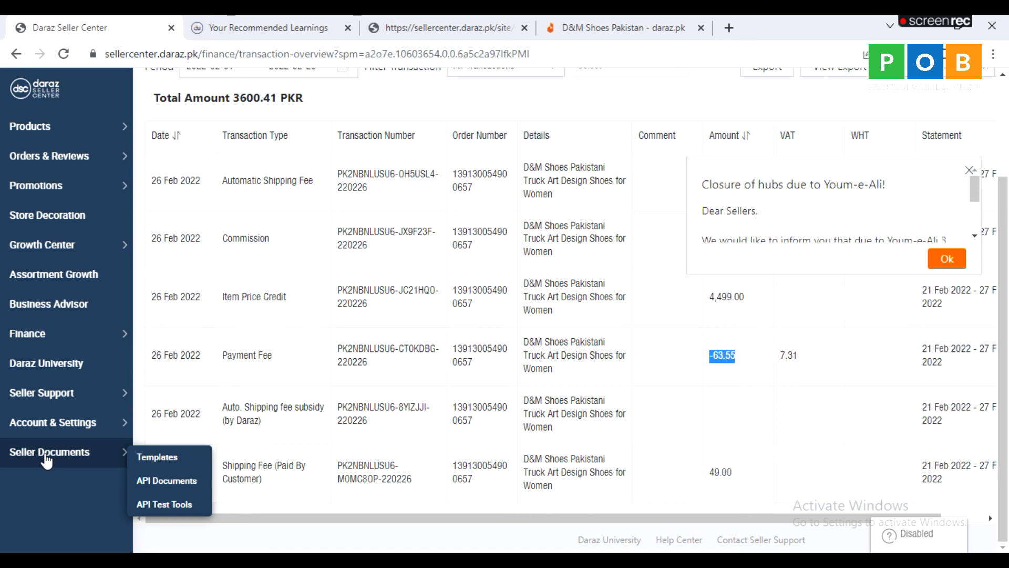
{"action": "scroll", "coordinate": [378, 516], "scroll_direction": "up", "scroll_amount": 3}
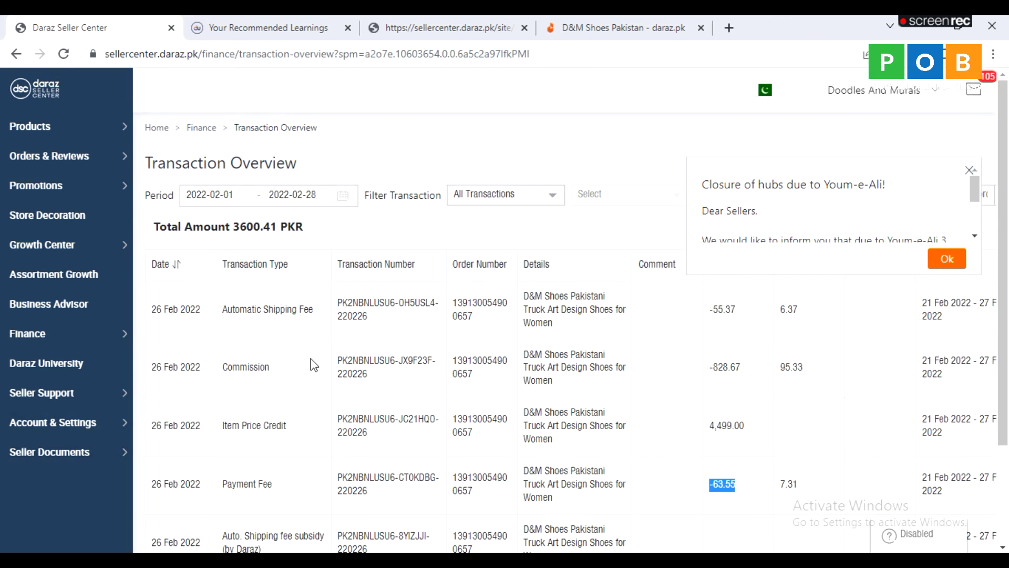
{"action": "left_click", "coordinate": [51, 95]}
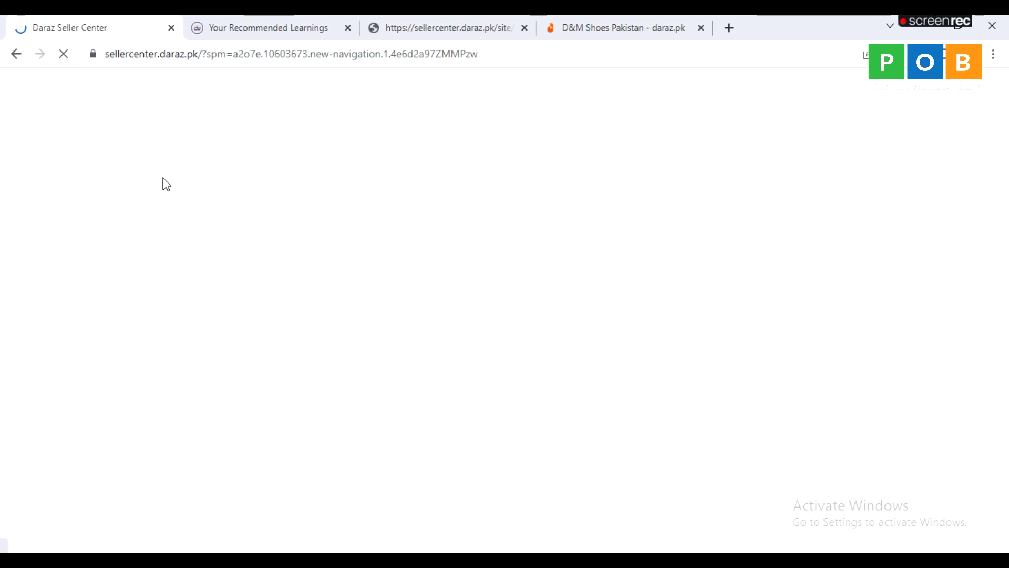
Switch past the Daraz University recommended learnings to the D&M Shoes Pakistan storefront.
{"action": "left_click", "coordinate": [309, 29]}
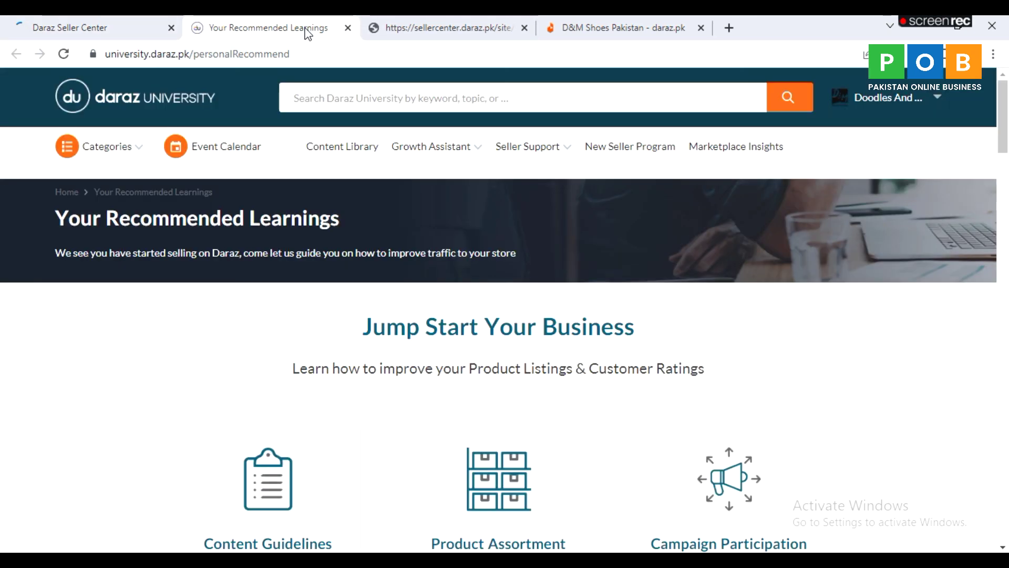
{"action": "left_click", "coordinate": [438, 30]}
{"action": "left_click", "coordinate": [577, 28]}
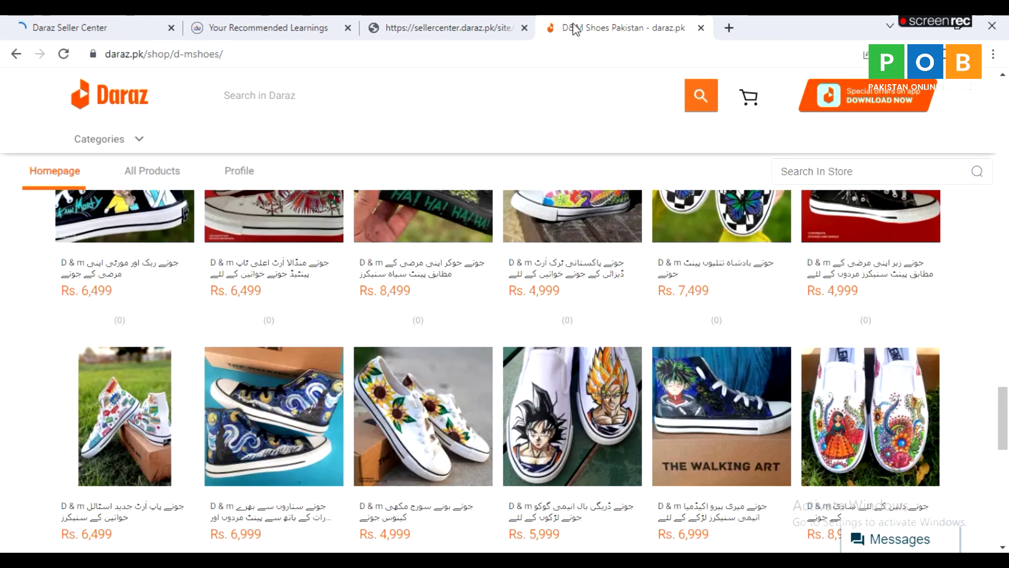
Return to the Seller Center dashboard and review its Performance and Operation sections, briefly revisiting the D&M Shoes storefront.
{"action": "left_click", "coordinate": [97, 24]}
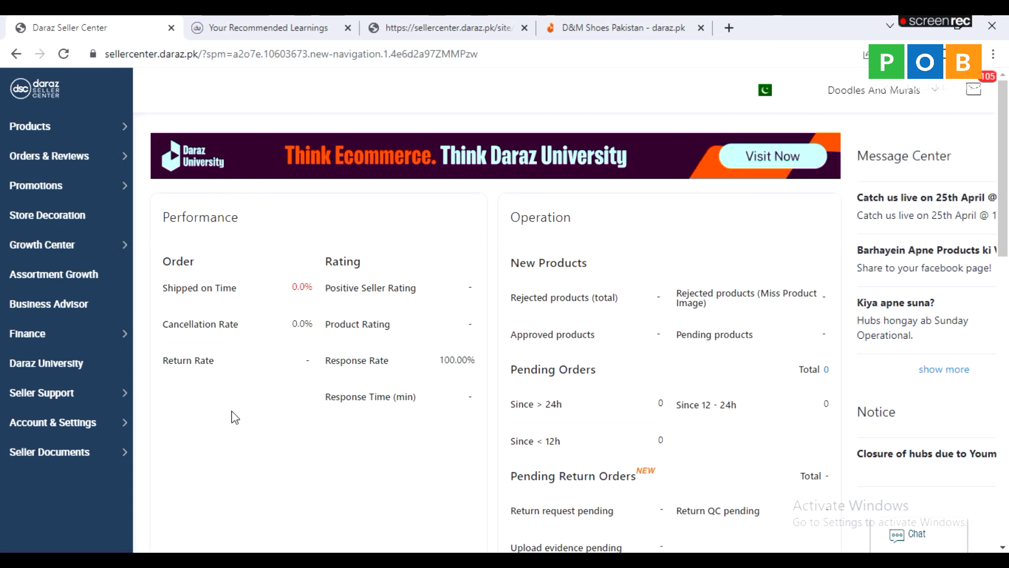
{"action": "scroll", "coordinate": [231, 415], "scroll_direction": "down", "scroll_amount": 3}
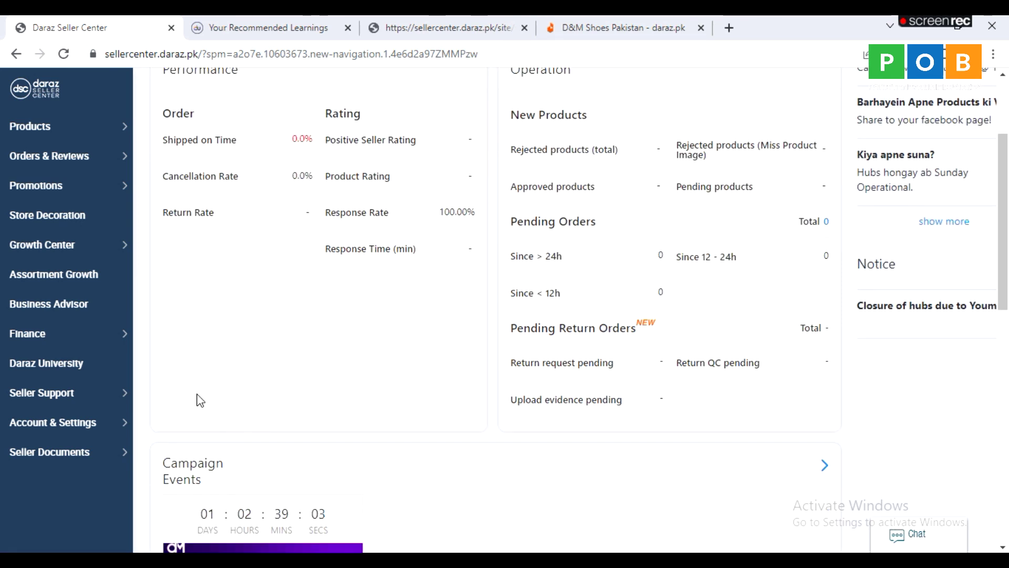
{"action": "scroll", "coordinate": [198, 392], "scroll_direction": "up", "scroll_amount": 3}
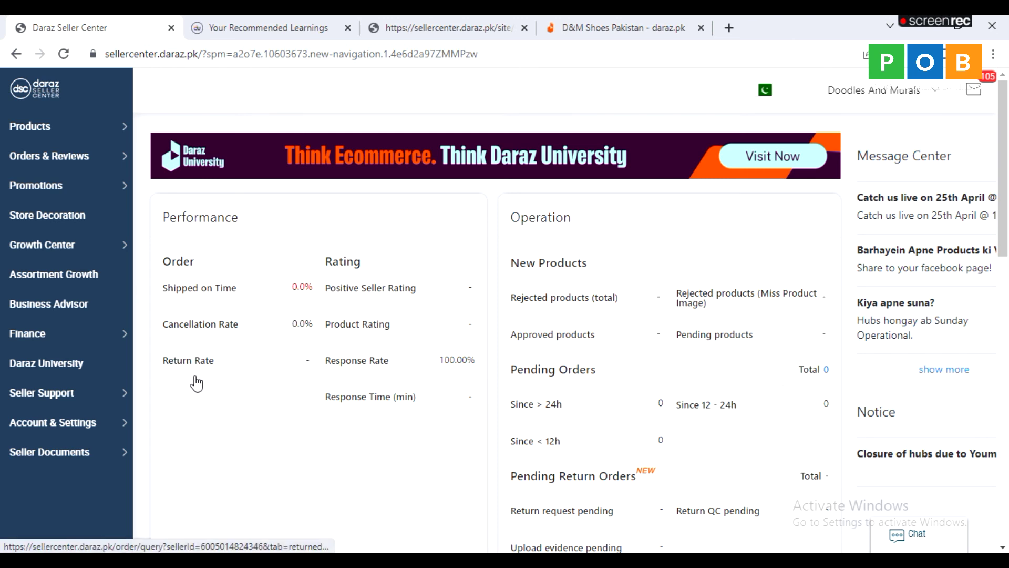
{"action": "left_click", "coordinate": [615, 28]}
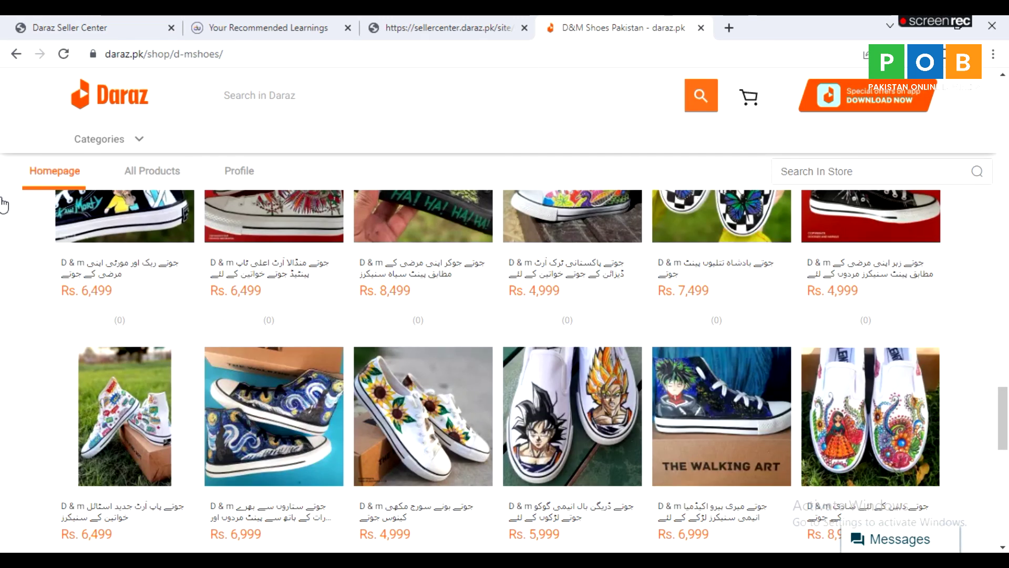
{"action": "left_click", "coordinate": [90, 28]}
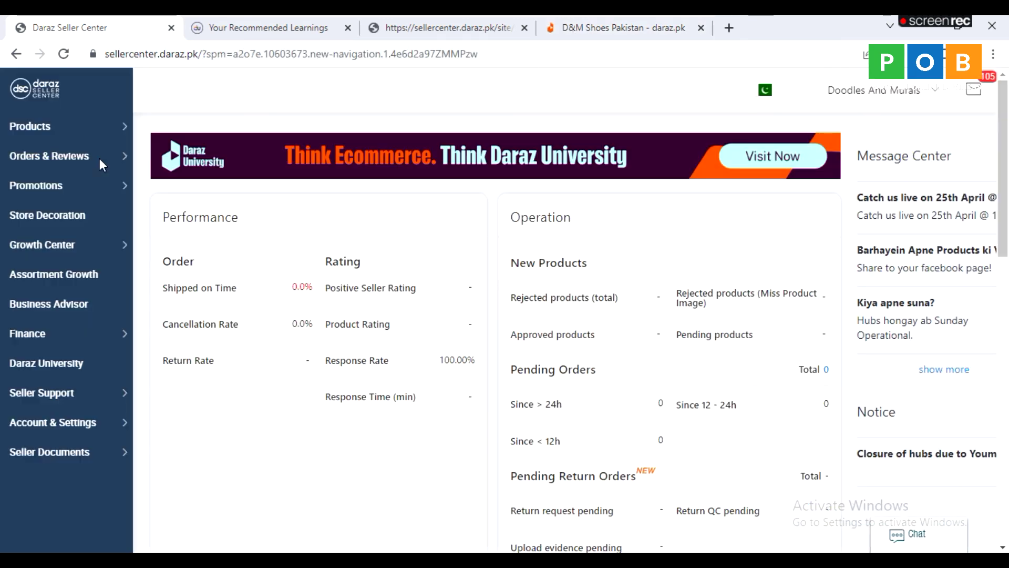